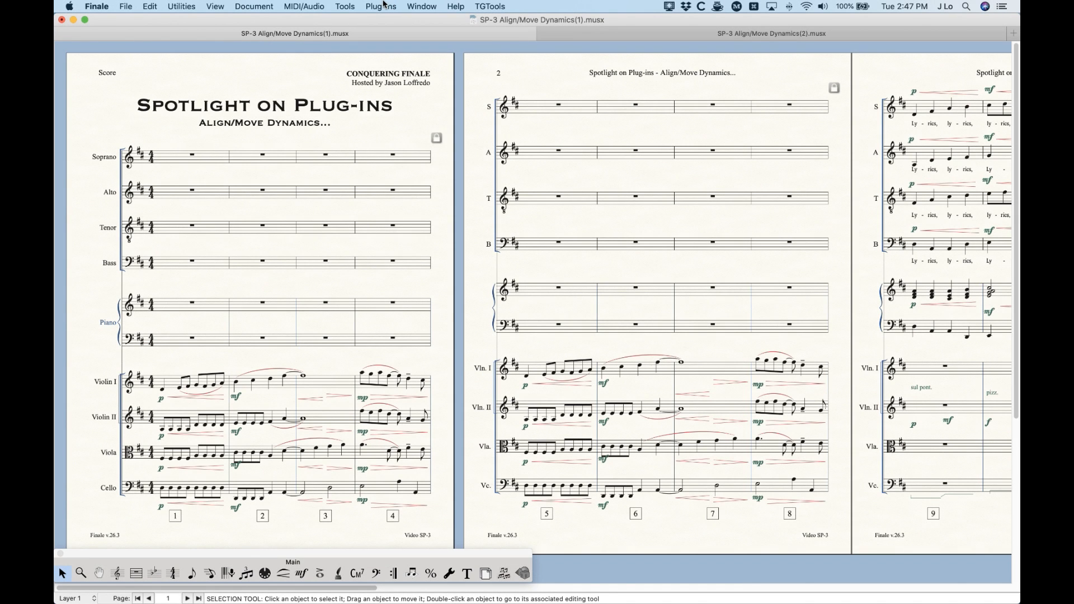
{"action": "left_click", "coordinate": [381, 5]}
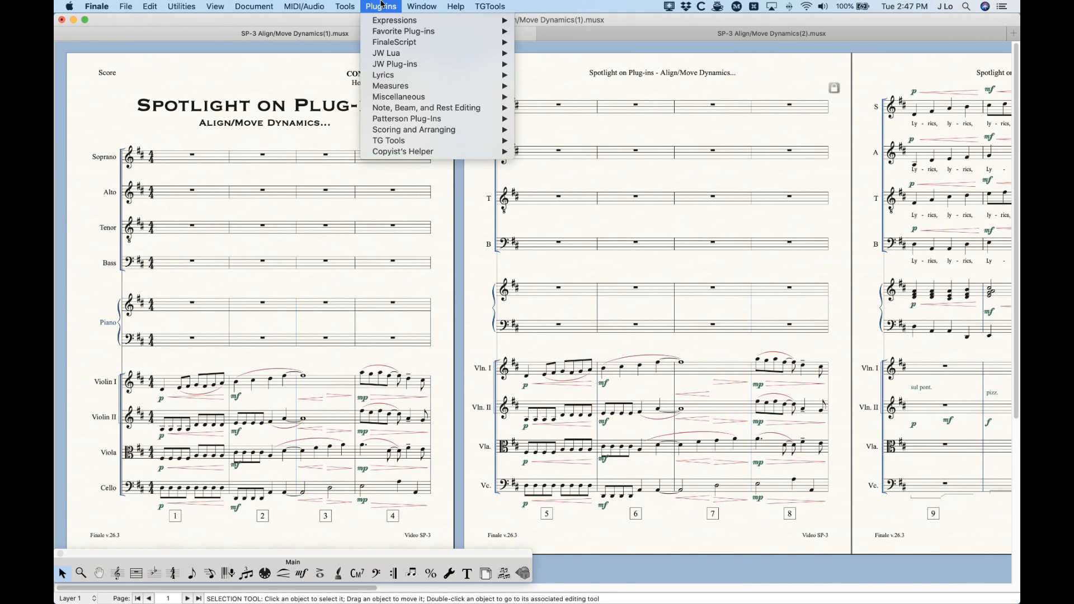
{"action": "mouse_move", "coordinate": [405, 142]}
{"action": "mouse_move", "coordinate": [491, 5]}
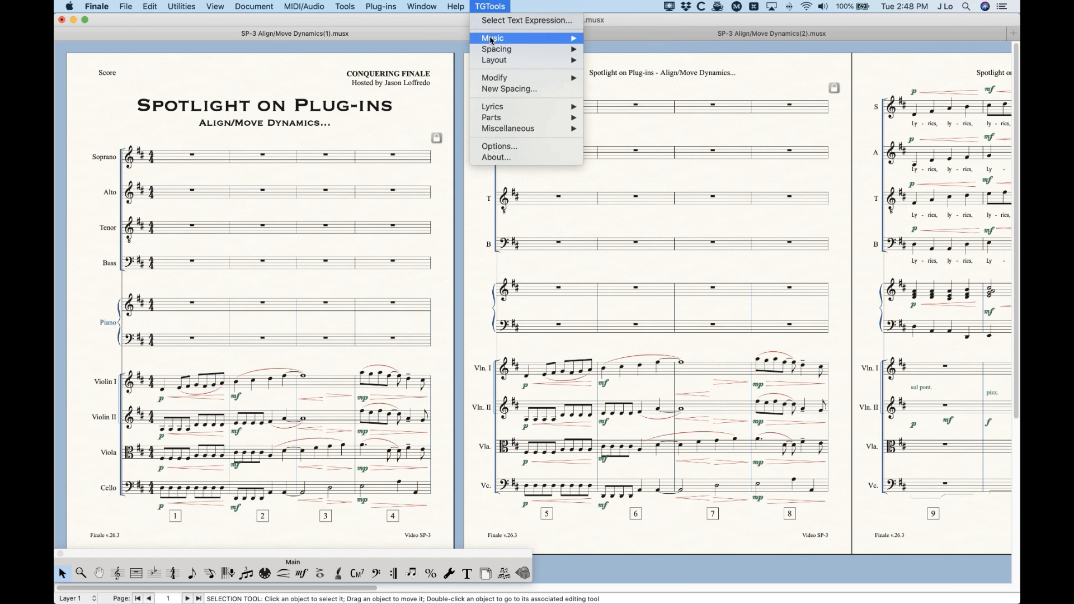
{"action": "mouse_move", "coordinate": [497, 64]}
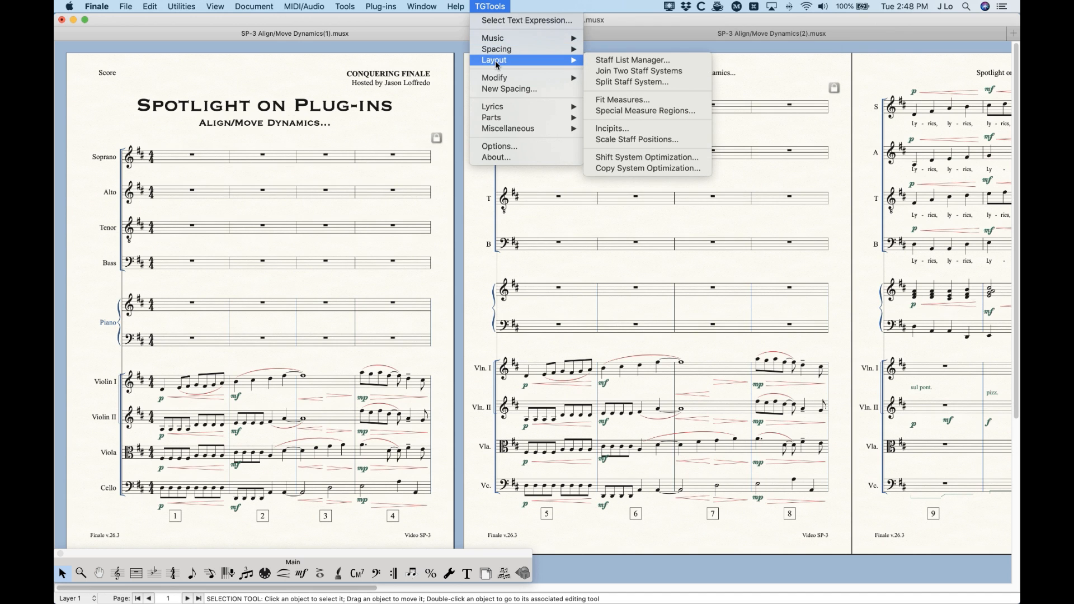
{"action": "mouse_move", "coordinate": [497, 82]}
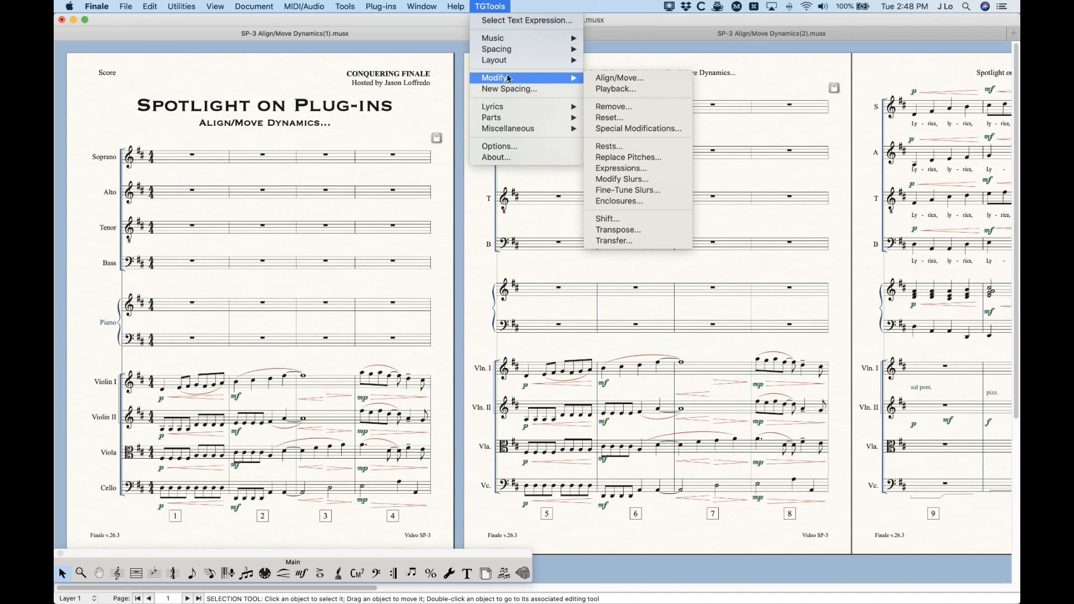
{"action": "mouse_move", "coordinate": [381, 6]}
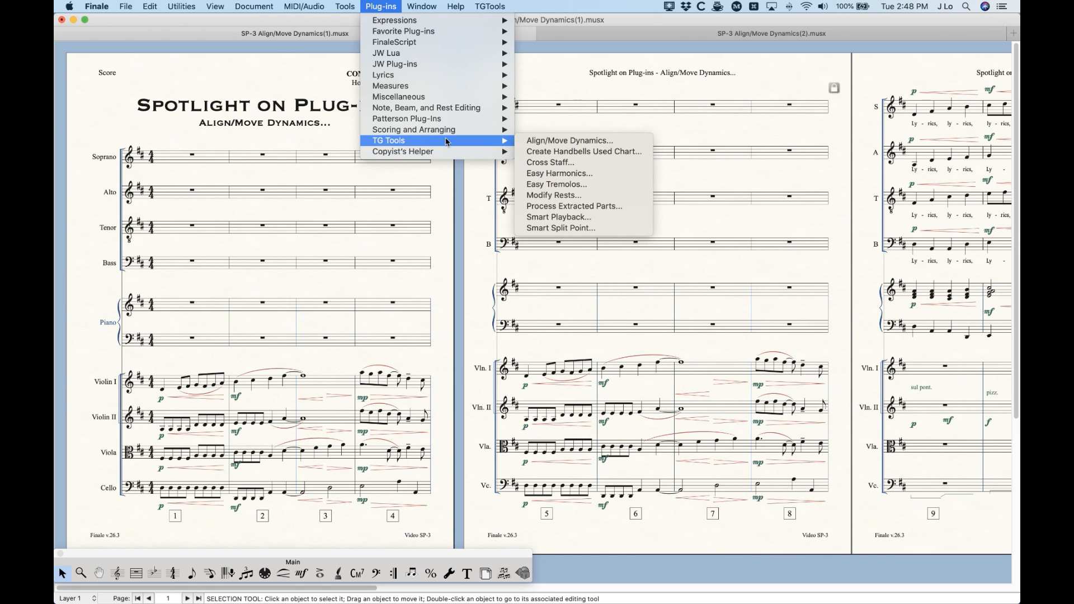
{"action": "left_click", "coordinate": [381, 6]}
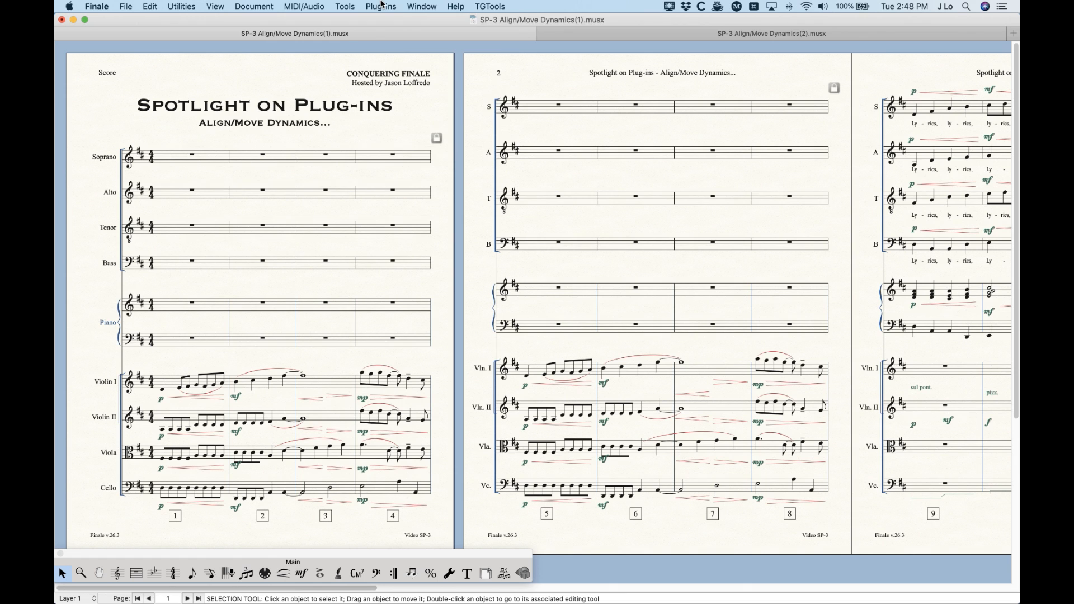
{"action": "left_click", "coordinate": [381, 6]}
{"action": "mouse_move", "coordinate": [397, 141]}
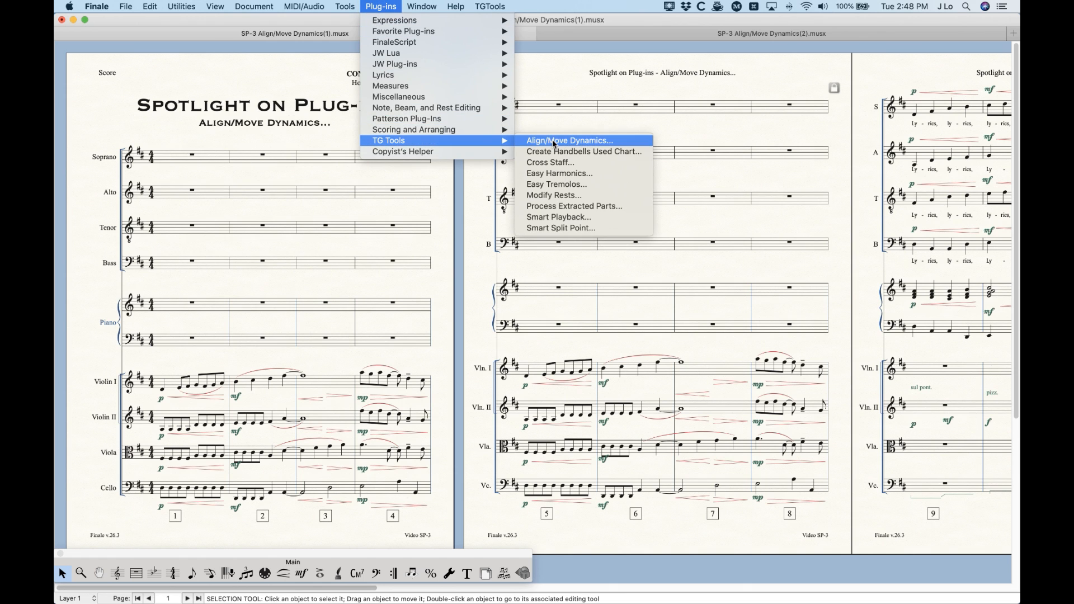
{"action": "left_click", "coordinate": [381, 6]}
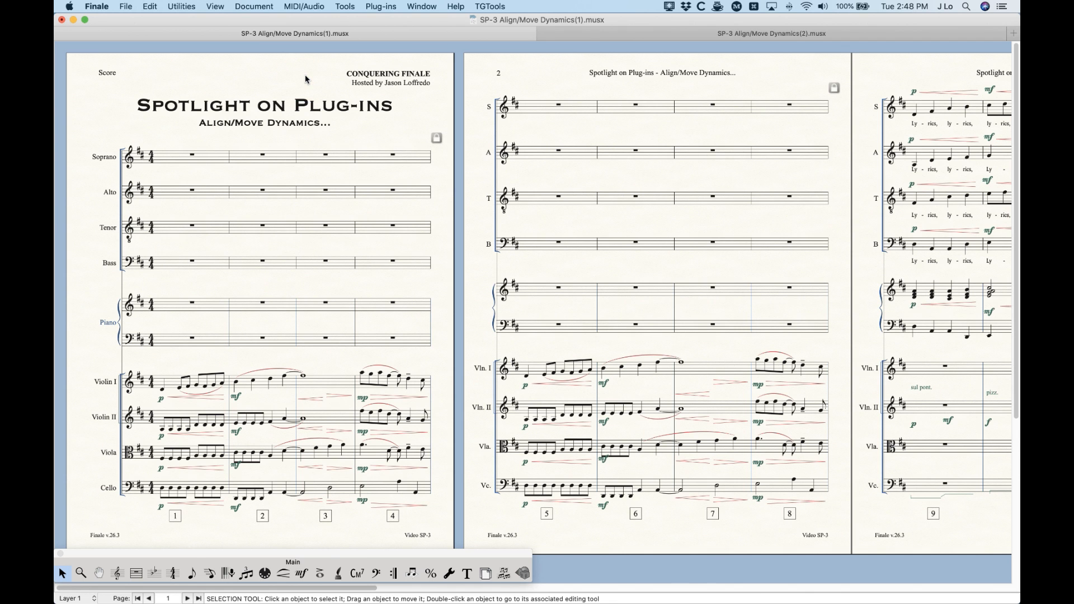
Step: Select measures 1 through 4 of the Violin I staff
{"action": "key", "text": "super+equal"}
{"action": "key", "text": "super+equal"}
{"action": "key", "text": "super+equal"}
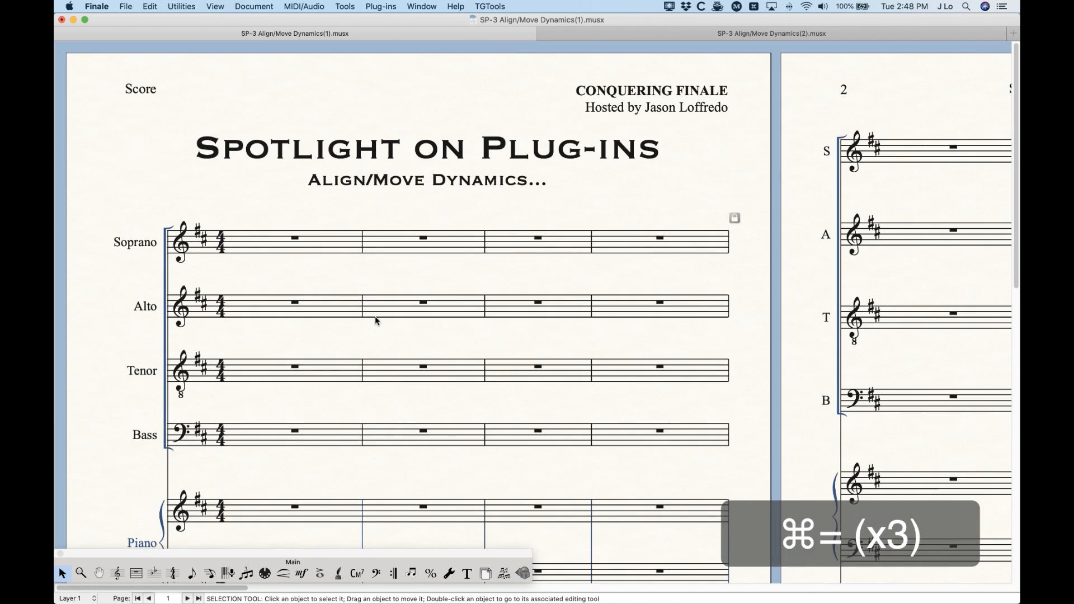
{"action": "scroll", "coordinate": [376, 321], "scroll_direction": "down", "scroll_amount": 5}
{"action": "scroll", "coordinate": [376, 320], "scroll_direction": "down", "scroll_amount": 3}
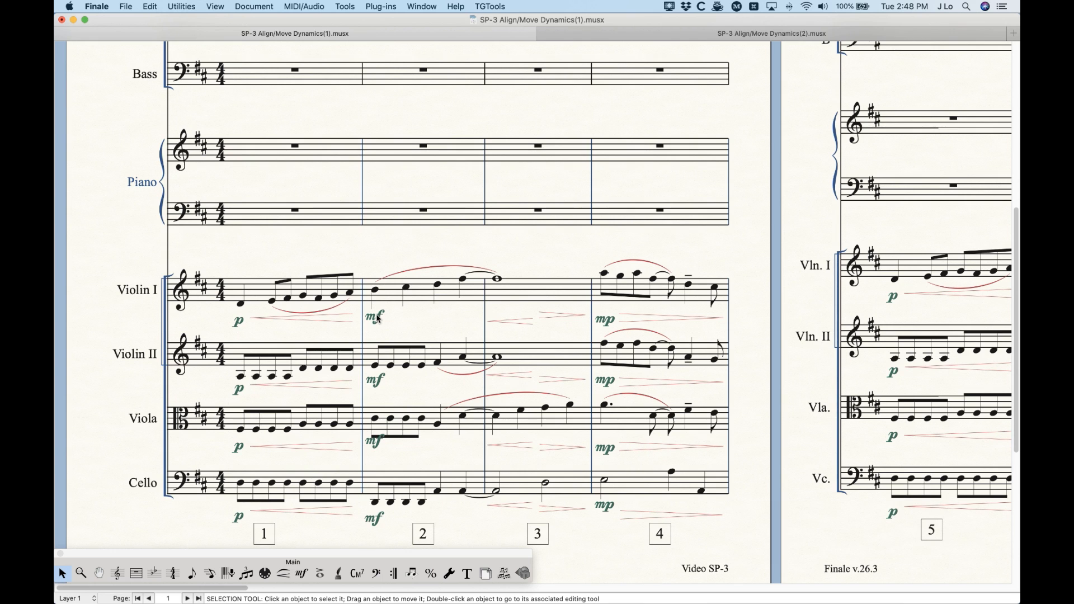
{"action": "scroll", "coordinate": [377, 318], "scroll_direction": "down", "scroll_amount": 3}
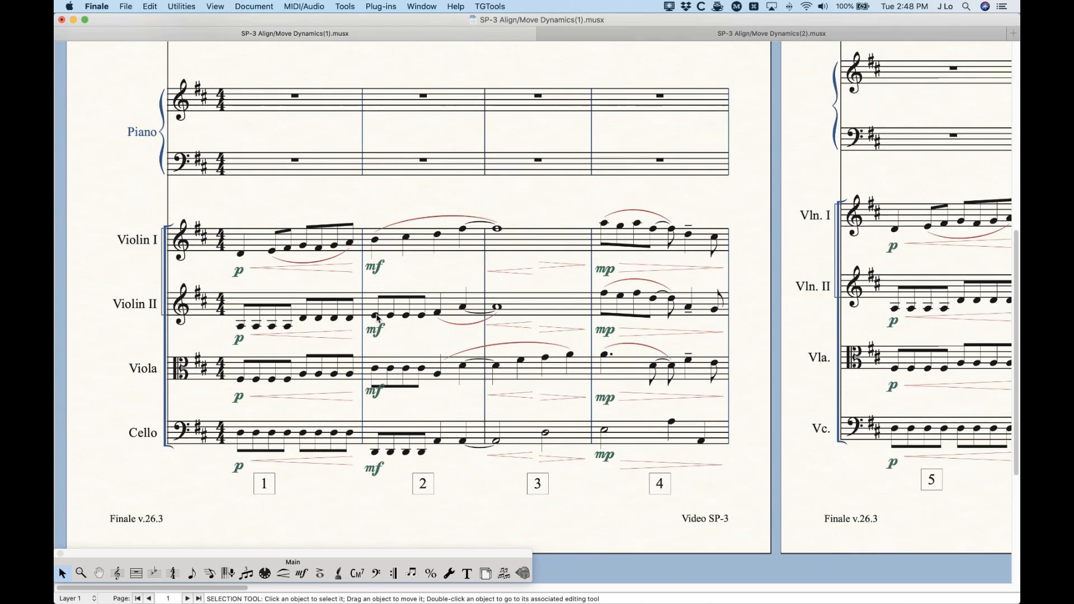
{"action": "scroll", "coordinate": [377, 318], "scroll_direction": "right", "scroll_amount": 3}
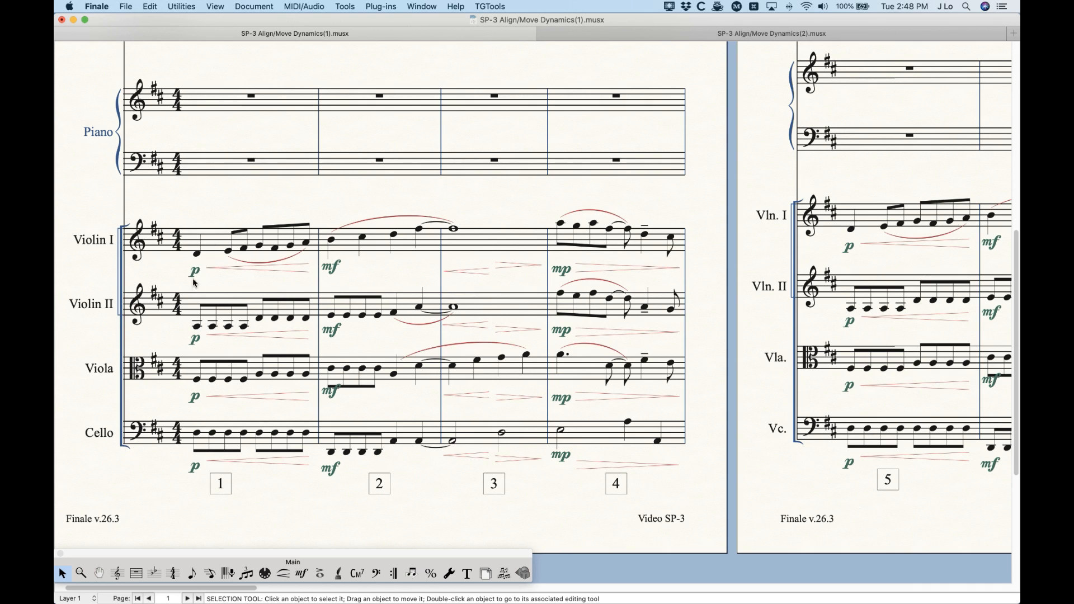
{"action": "left_click", "coordinate": [224, 244]}
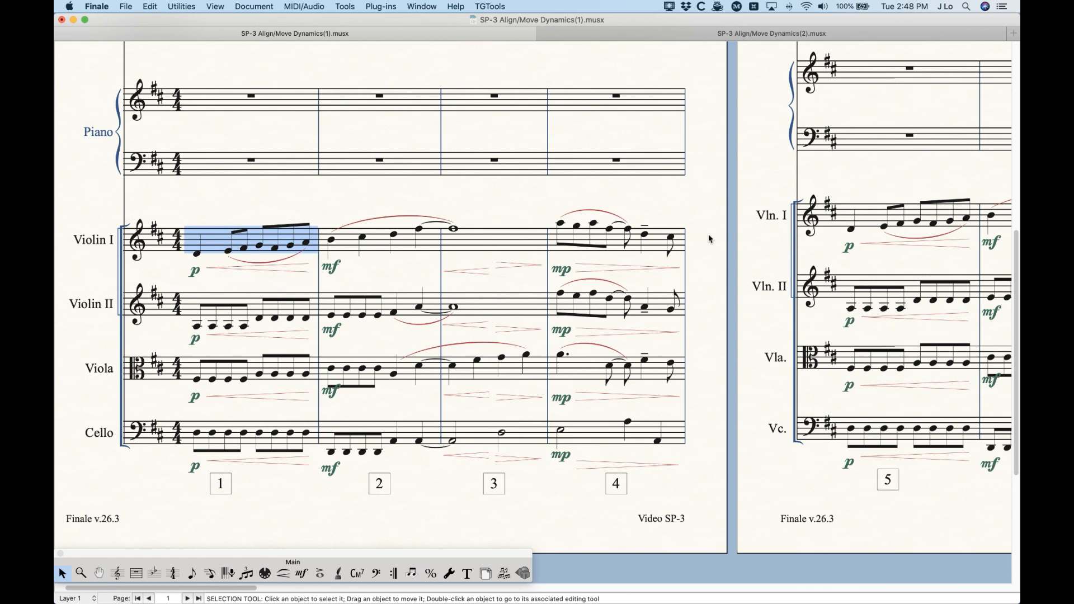
{"action": "left_click", "coordinate": [638, 237], "text": "shift"}
Step: Open the TG Tools Align/Move Dynamics plug-in and move its dialog clear of the string staves
{"action": "left_click", "coordinate": [375, 6]}
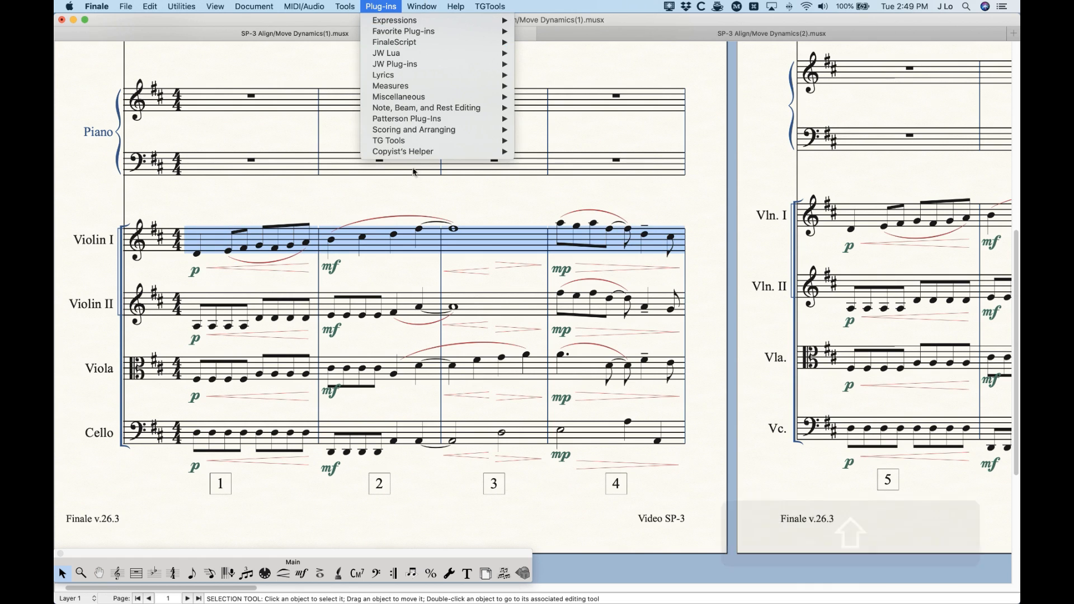
{"action": "mouse_move", "coordinate": [403, 144]}
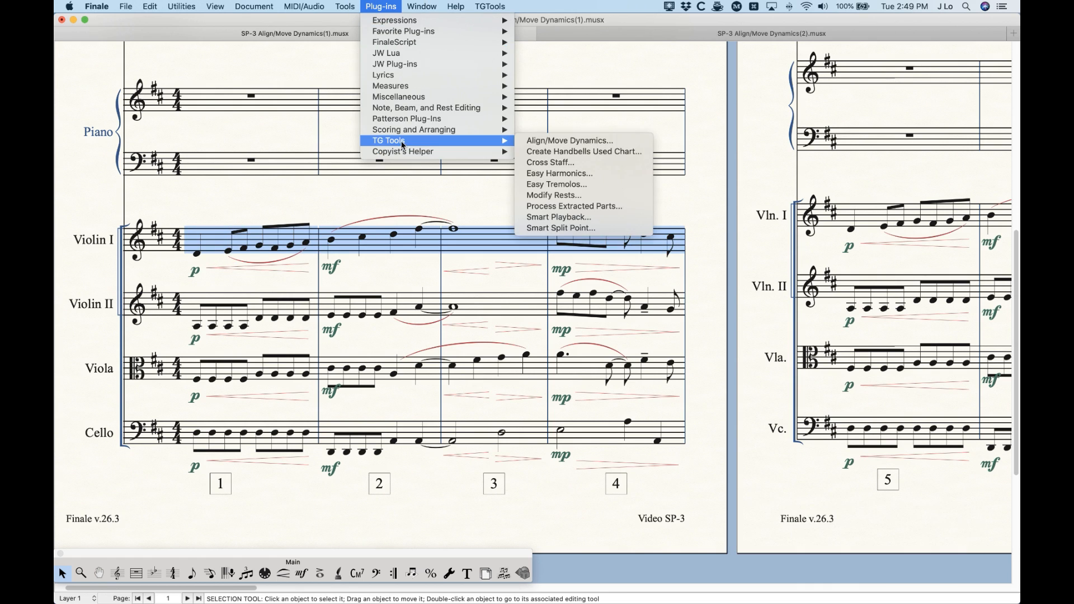
{"action": "left_click", "coordinate": [587, 144]}
{"action": "mouse_move", "coordinate": [402, 141]}
{"action": "left_click", "coordinate": [541, 143]}
{"action": "left_click_drag", "start_coordinate": [553, 281], "coordinate": [508, 94]}
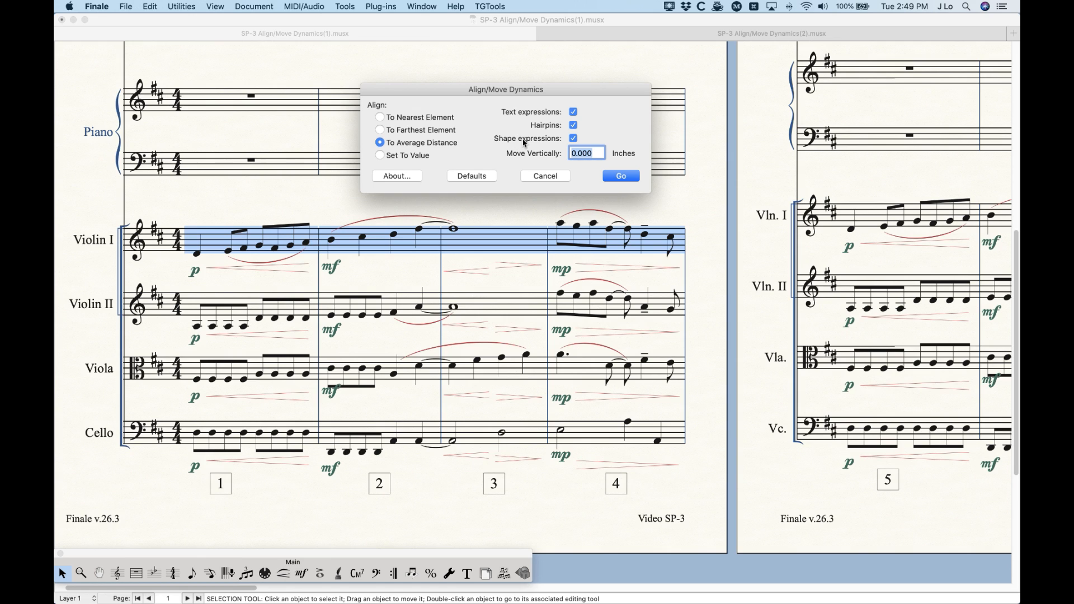
{"action": "left_click", "coordinate": [574, 139]}
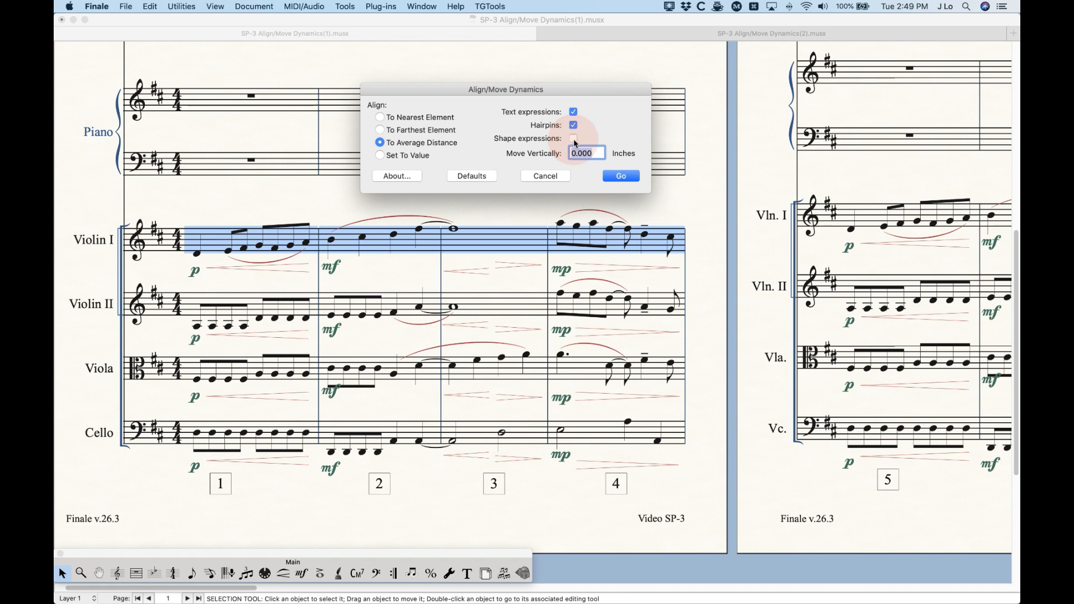
{"action": "left_click", "coordinate": [574, 139]}
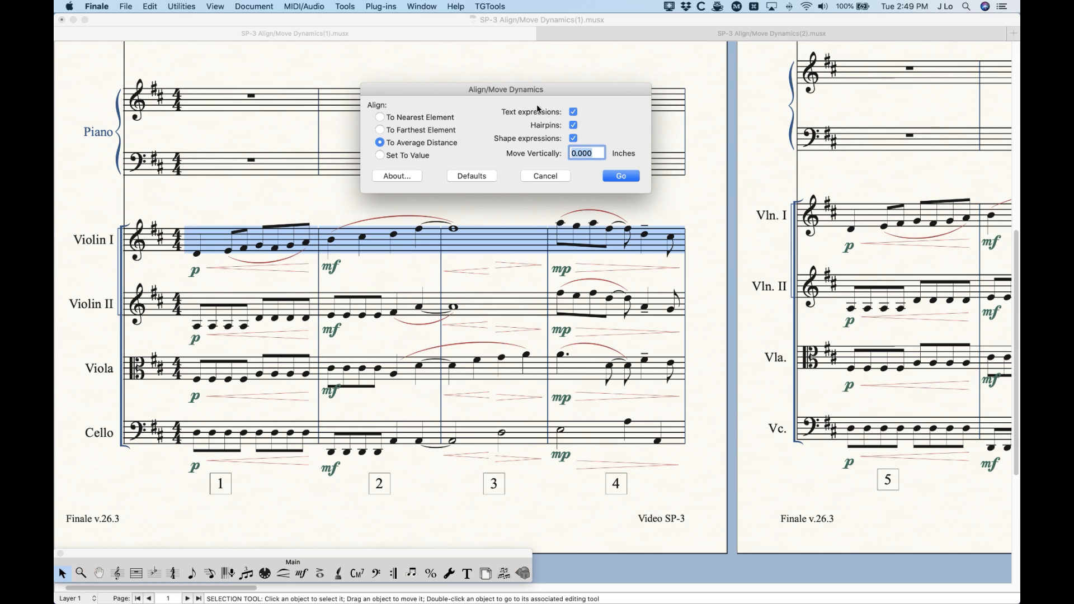
{"action": "left_click", "coordinate": [573, 112]}
{"action": "left_click", "coordinate": [574, 125]}
{"action": "left_click", "coordinate": [573, 112]}
{"action": "left_click", "coordinate": [574, 126]}
{"action": "left_click", "coordinate": [383, 132]}
{"action": "left_click", "coordinate": [407, 118]}
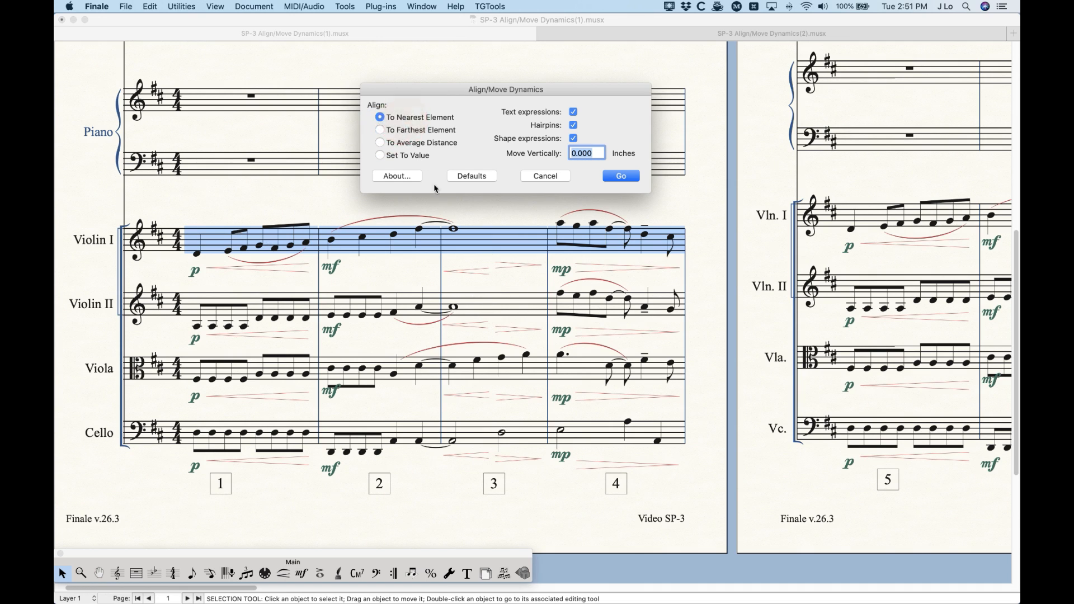
Step: Try aligning the selected Violin I text expressions, hairpins and shape expressions to average distance, and undo it
{"action": "left_click", "coordinate": [390, 145]}
{"action": "left_click", "coordinate": [624, 178]}
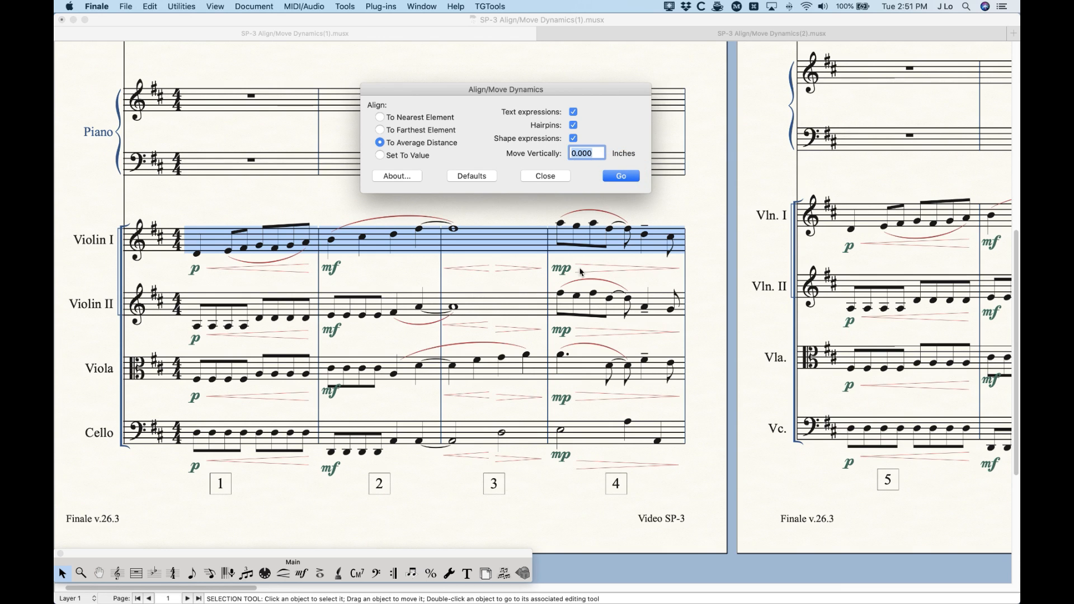
{"action": "left_click", "coordinate": [323, 214]}
{"action": "key", "text": "super+z"}
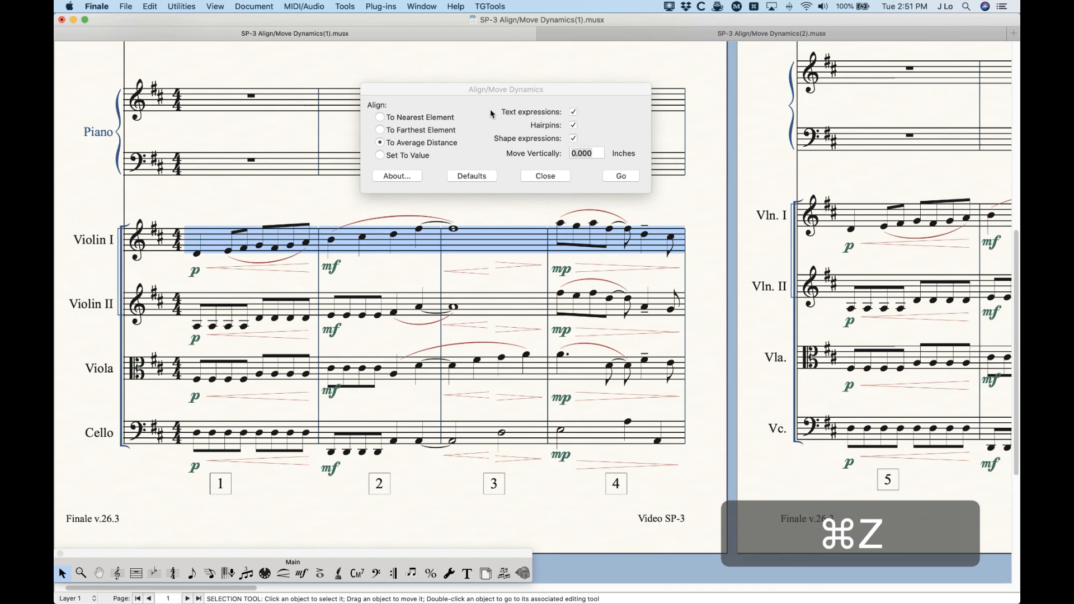
Step: Try aligning the selected Violin I dynamics and hairpins to the farthest element, and undo it
{"action": "left_click", "coordinate": [430, 122]}
{"action": "left_click", "coordinate": [408, 132]}
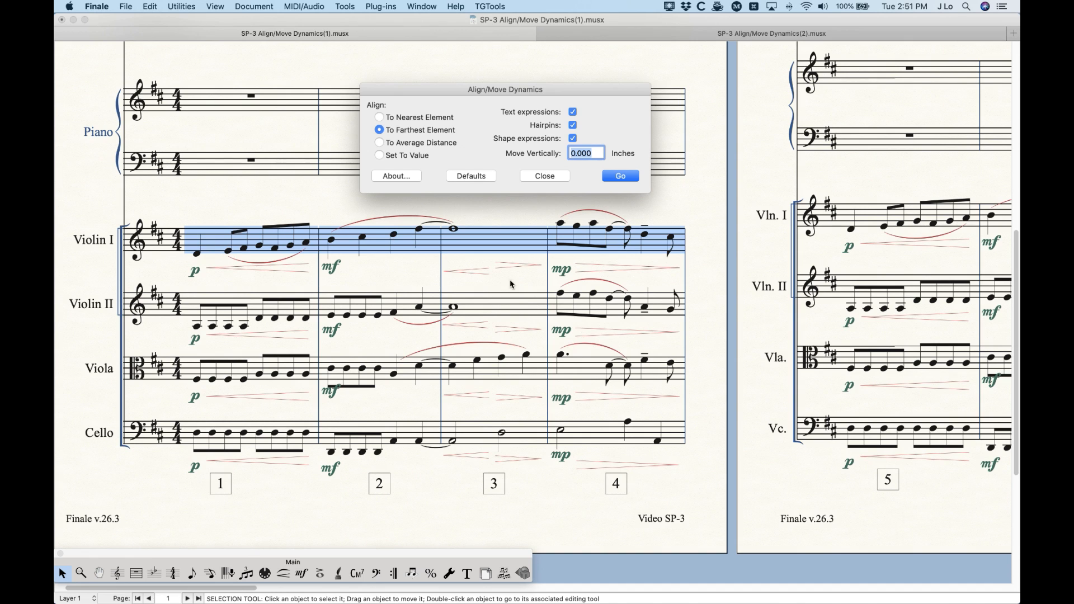
{"action": "left_click", "coordinate": [618, 177]}
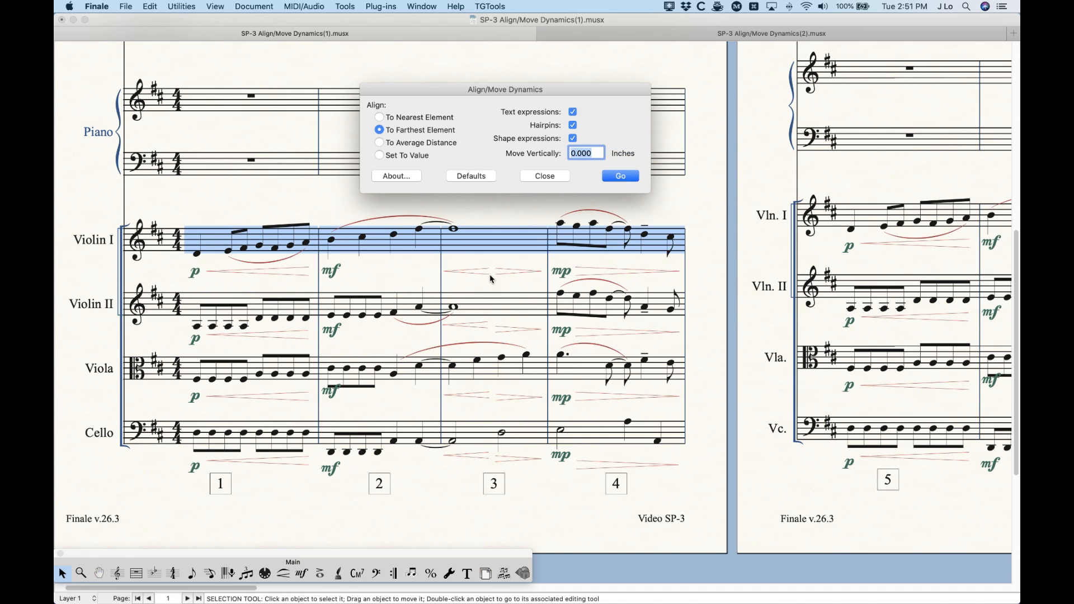
{"action": "left_click", "coordinate": [487, 217]}
{"action": "key", "text": "cmd+z"}
Step: Try aligning the selected Violin I dynamics and hairpins to the nearest element, and undo it
{"action": "left_click", "coordinate": [380, 117]}
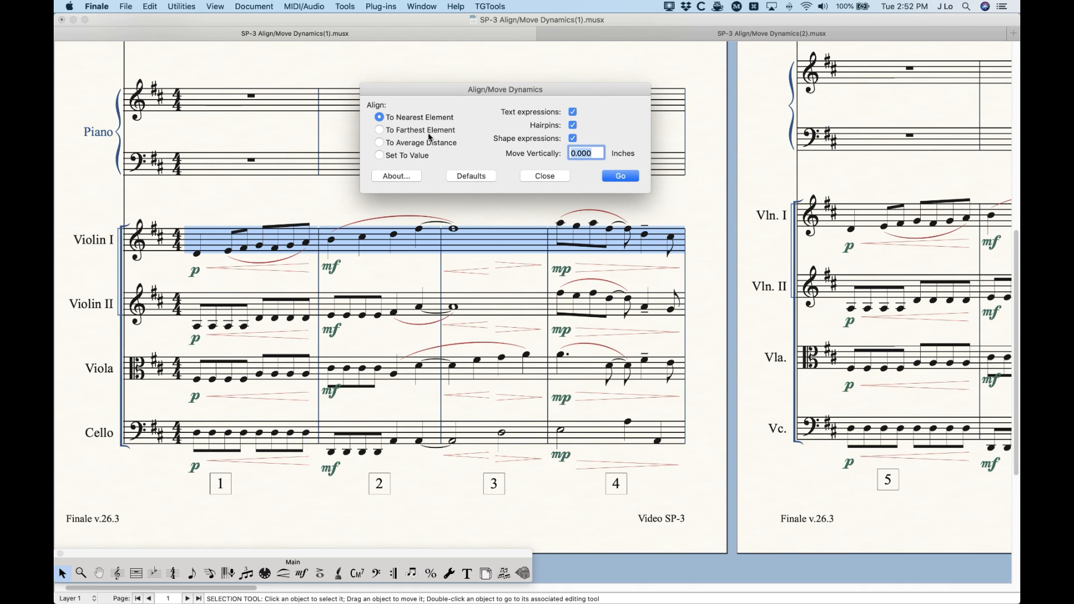
{"action": "left_click", "coordinate": [622, 177]}
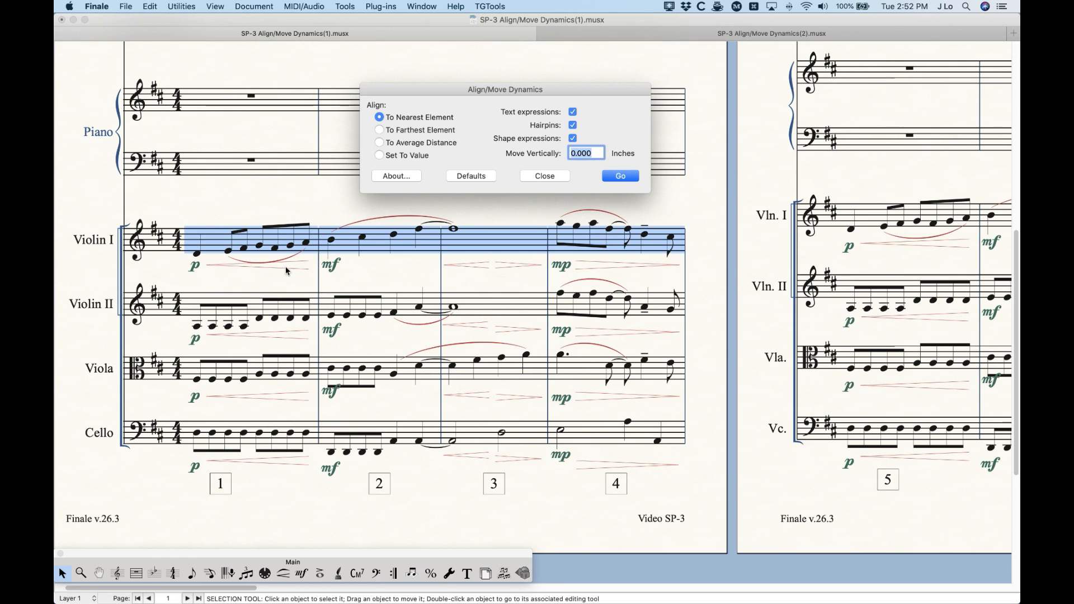
{"action": "left_click", "coordinate": [496, 78]}
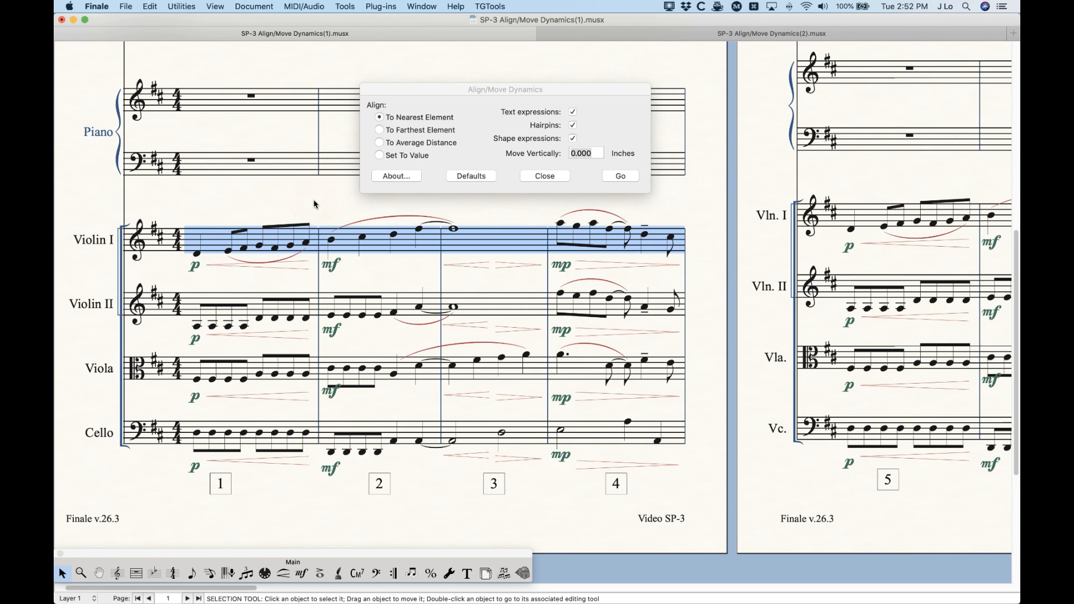
{"action": "key", "text": "super+z"}
Step: Try the average-distance alignment again on the Violin I dynamics in measures 1 through 4, and undo it
{"action": "left_click", "coordinate": [486, 89]}
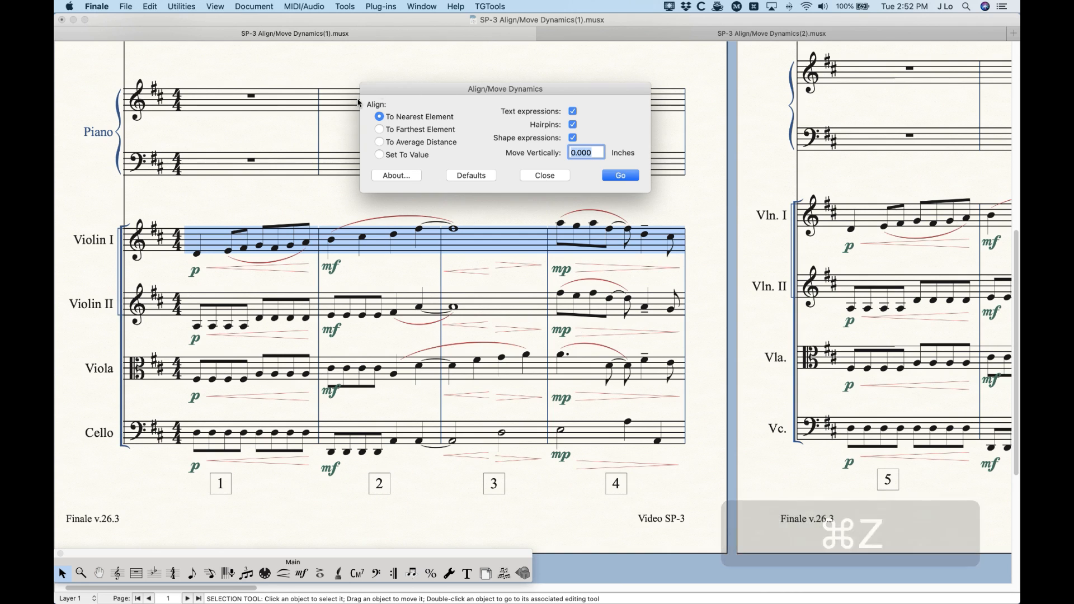
{"action": "left_click", "coordinate": [380, 142]}
{"action": "left_click", "coordinate": [620, 175]}
{"action": "left_click", "coordinate": [518, 212]}
{"action": "key", "text": "super+z"}
Step: Try aligning the Violin I dynamics with Set To Value at 0.000 inches vertically, and undo it
{"action": "left_click", "coordinate": [480, 121]}
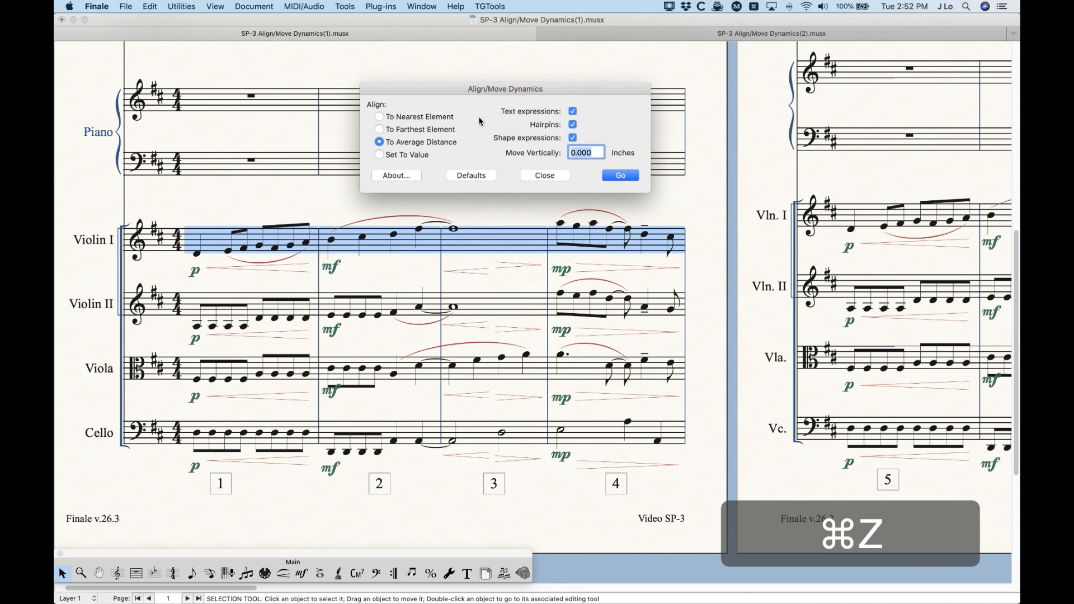
{"action": "left_click", "coordinate": [407, 155]}
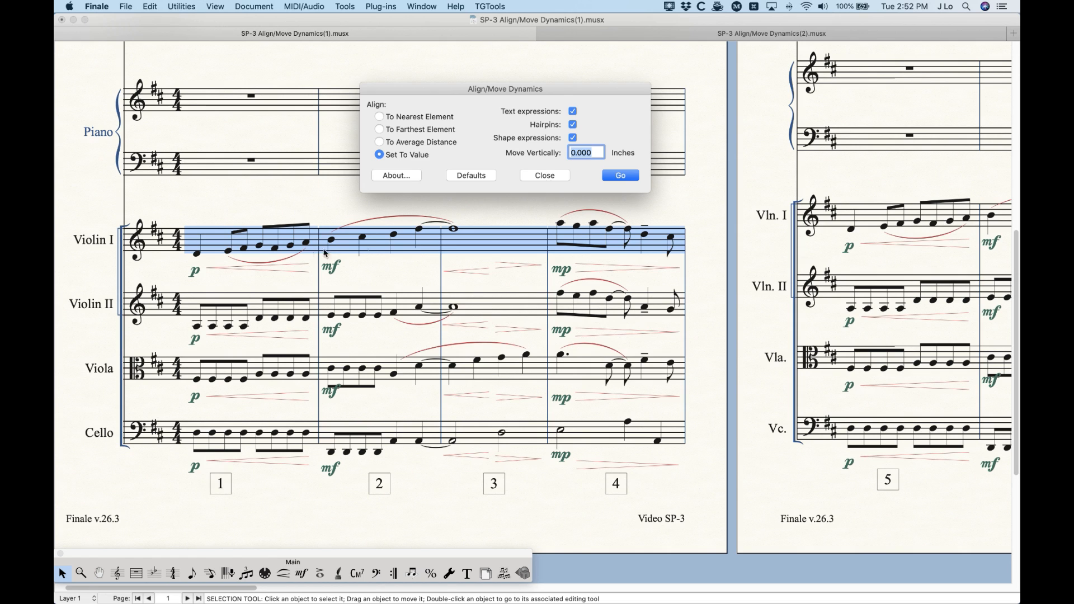
{"action": "left_click", "coordinate": [613, 176]}
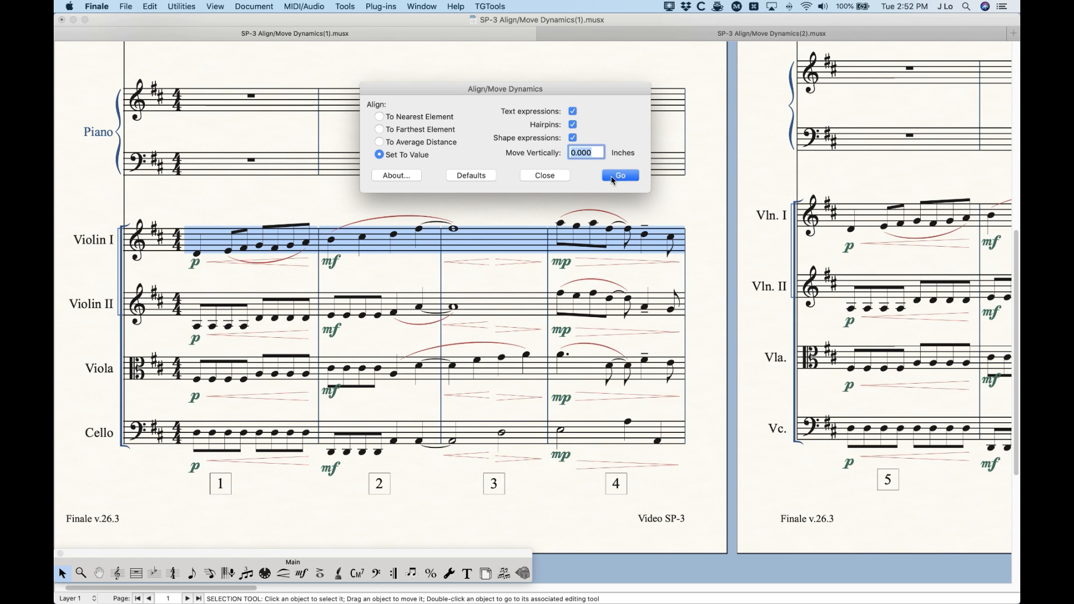
{"action": "left_click", "coordinate": [499, 213]}
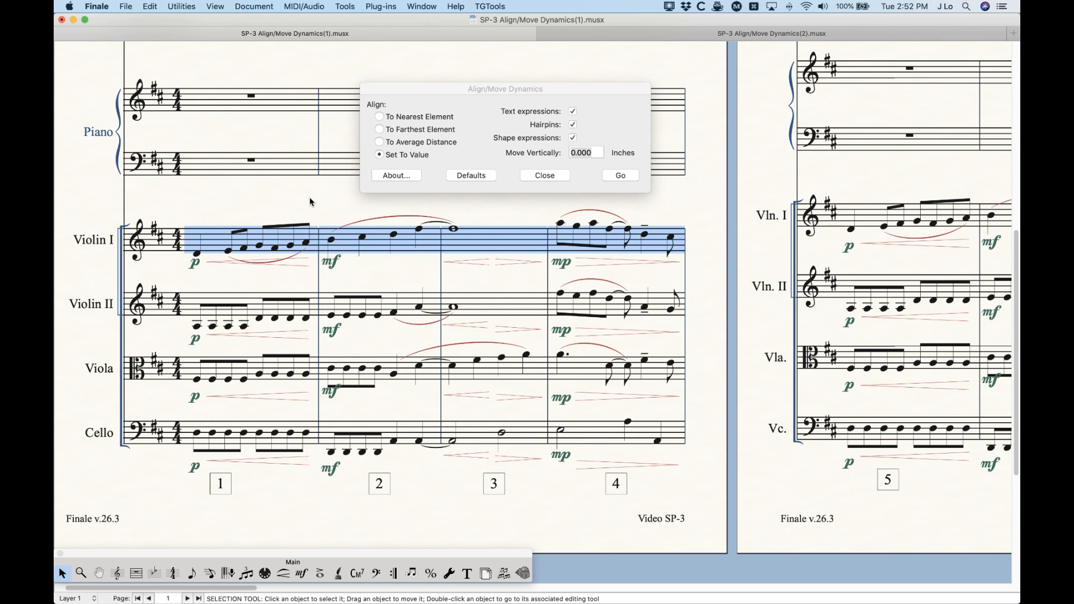
{"action": "left_click", "coordinate": [511, 214]}
{"action": "left_click", "coordinate": [620, 109]}
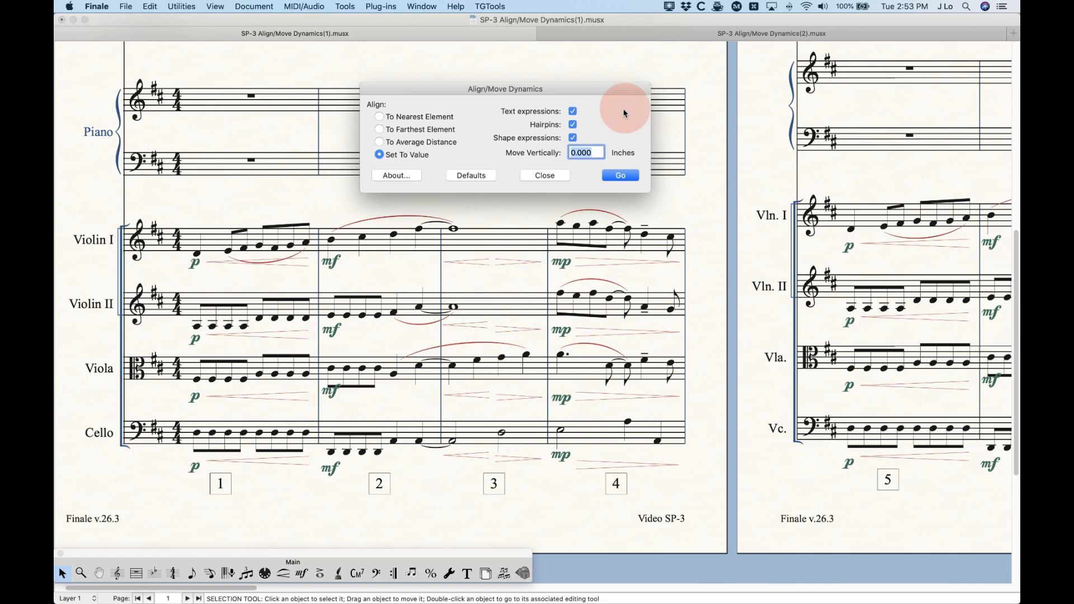
{"action": "left_click", "coordinate": [499, 203]}
{"action": "key", "text": "cmd+z"}
Step: Set the vertical move to .5 inches with the Set To Value alignment and run the plug-in
{"action": "left_click", "coordinate": [606, 135]}
{"action": "left_click", "coordinate": [586, 153]}
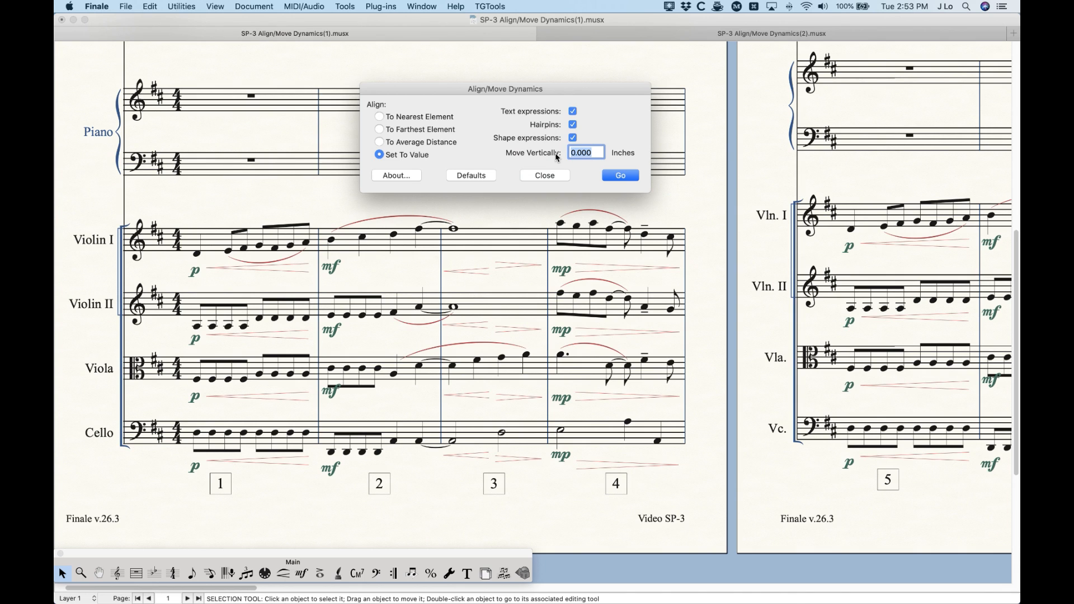
{"action": "type", "text": ".5"}
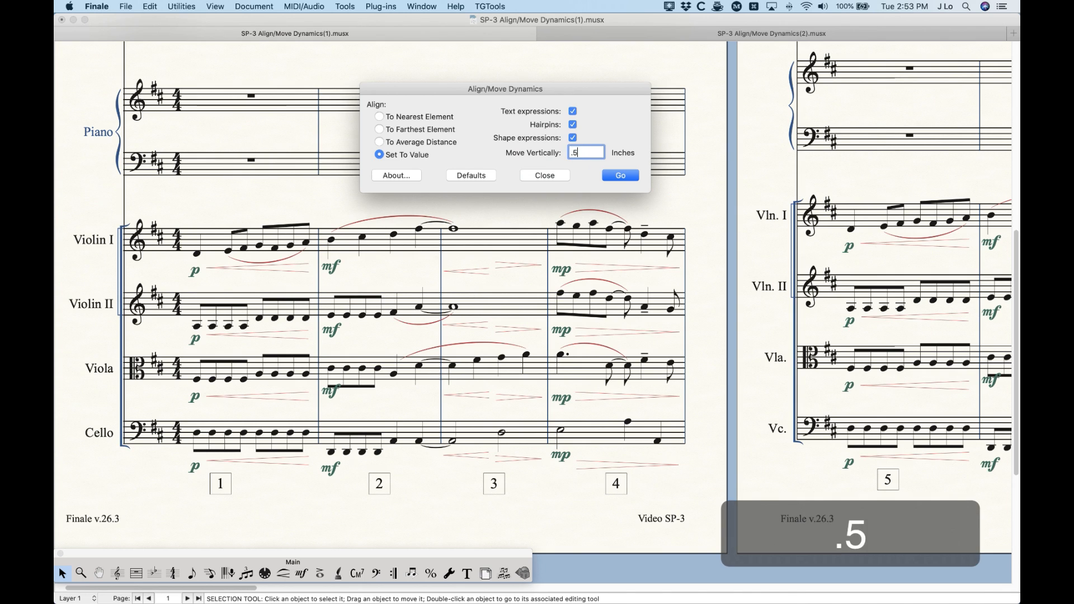
{"action": "left_click", "coordinate": [620, 175]}
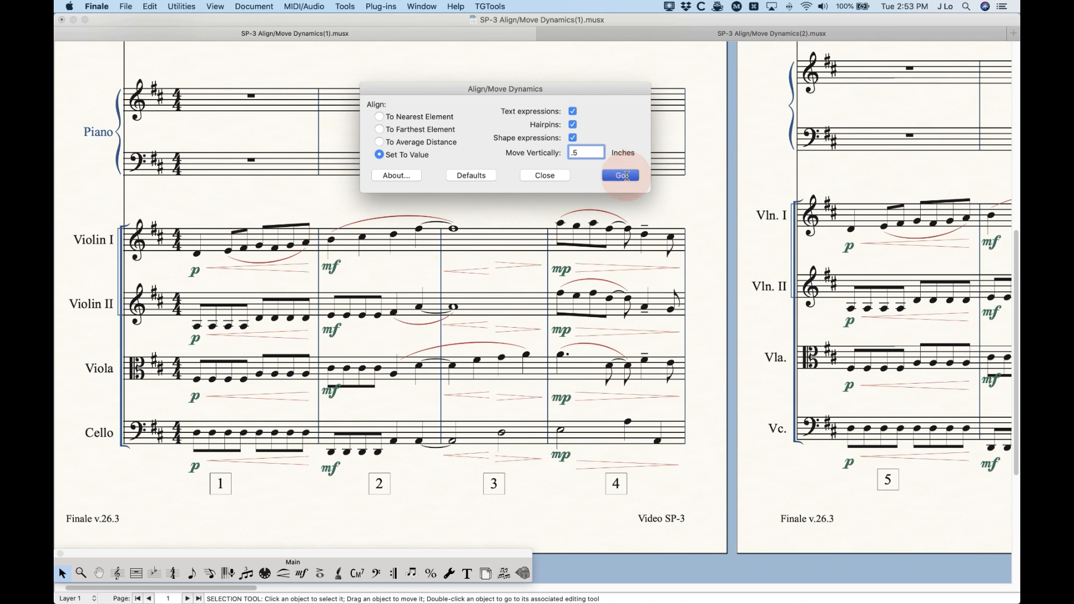
Step: Try the Set To Value alignment at 0.500 inches on the Violin I dynamics in measures 1 through 4, and undo it
{"action": "left_click", "coordinate": [571, 211]}
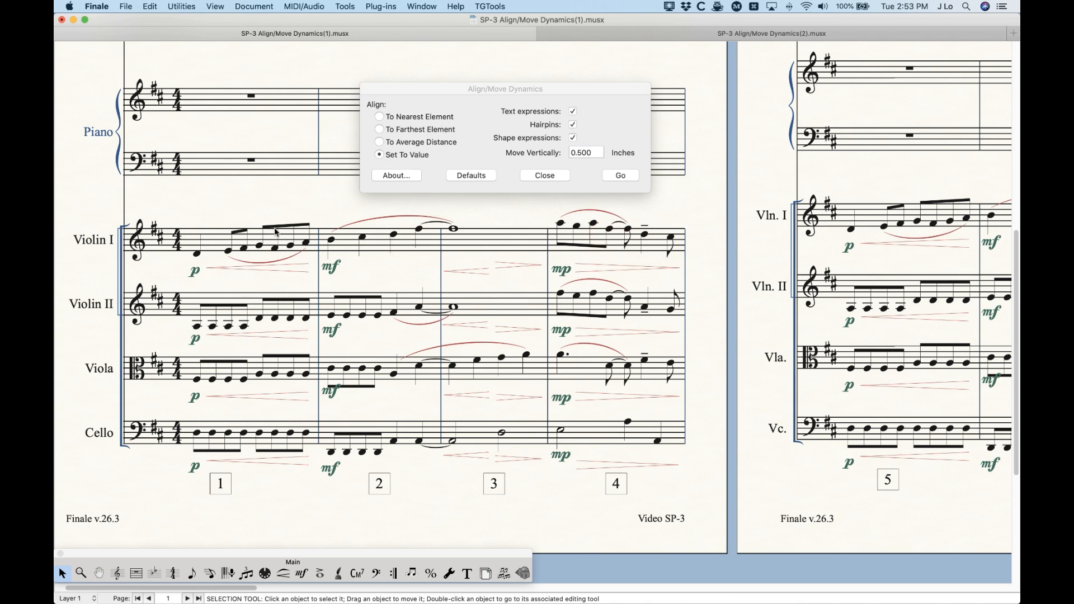
{"action": "left_click", "coordinate": [270, 230]}
{"action": "left_click", "coordinate": [616, 238], "text": "shift"}
{"action": "left_click", "coordinate": [632, 93]}
{"action": "left_click", "coordinate": [614, 176]}
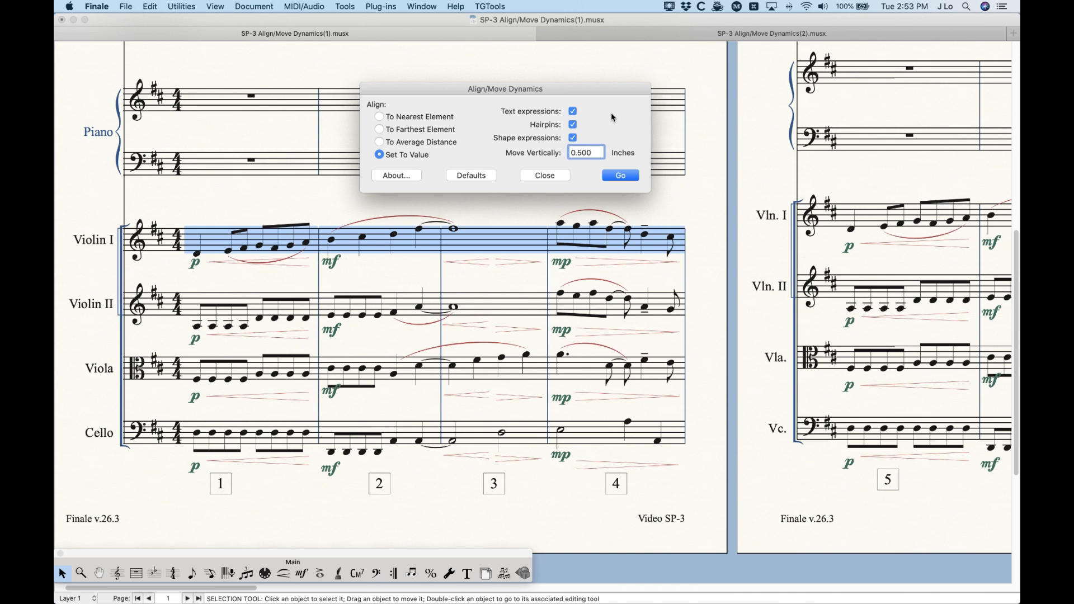
{"action": "left_click_drag", "start_coordinate": [595, 153], "coordinate": [500, 153]}
{"action": "key", "text": "super+z"}
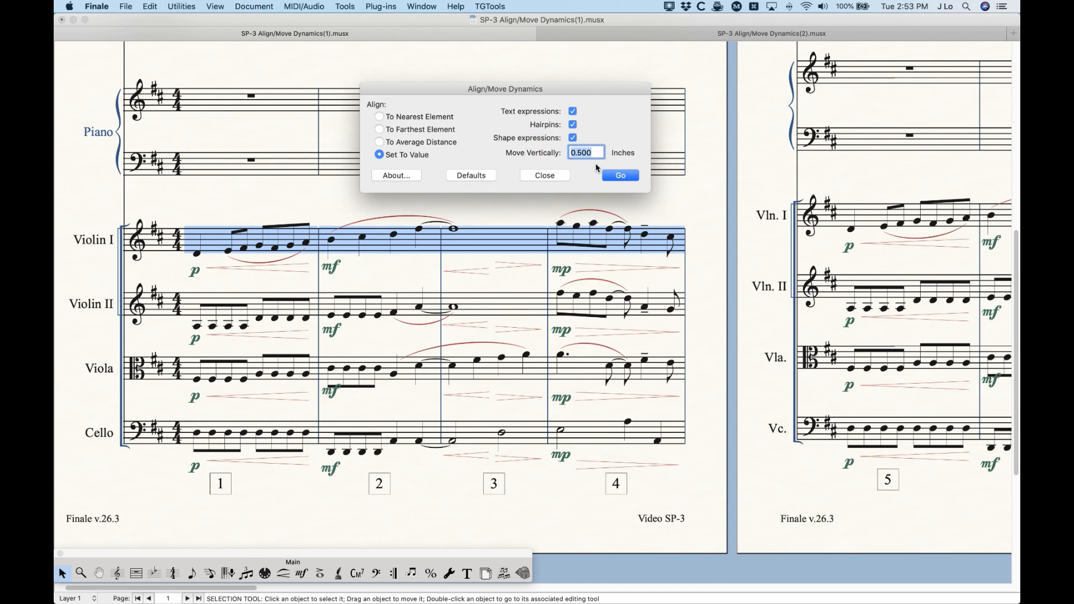
Step: Try the Set To Value alignment at -.5 inches on the selected Violin I dynamics, and undo it
{"action": "type", "text": "-.5"}
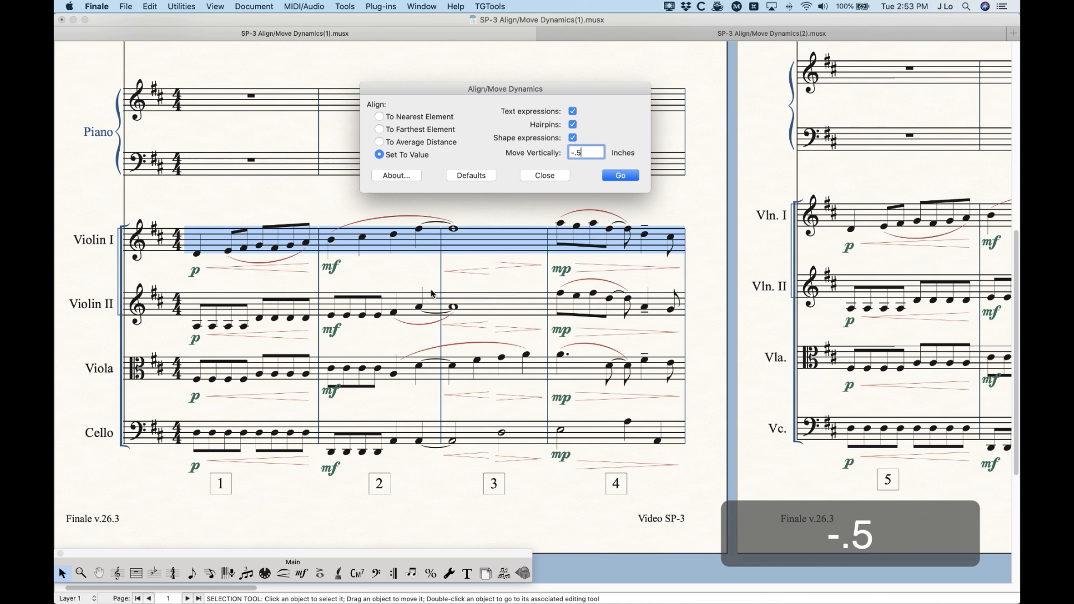
{"action": "left_click", "coordinate": [626, 177]}
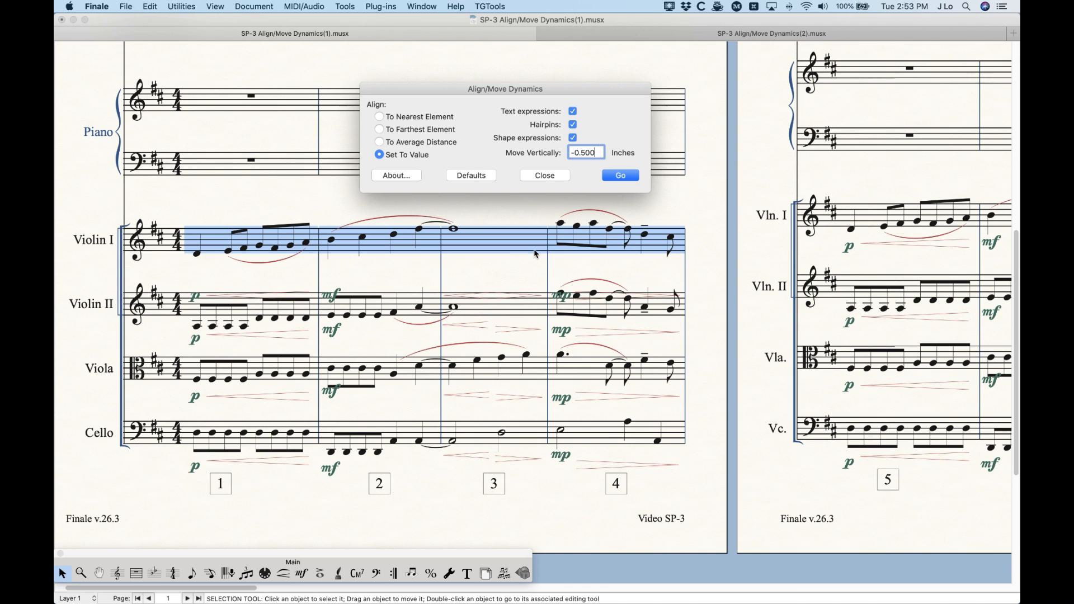
{"action": "left_click", "coordinate": [499, 273]}
{"action": "key", "text": "super+z"}
Step: Try the Set To Value alignment at -0.149 inches on the selected Violin I dynamics
{"action": "left_click", "coordinate": [576, 124]}
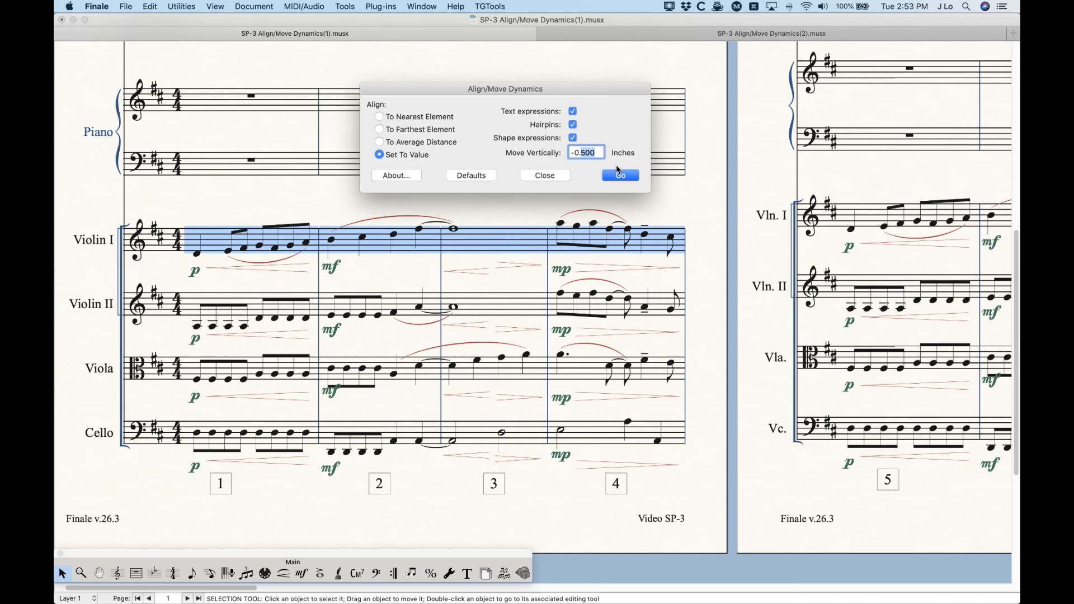
{"action": "type", "text": "-0.149"}
{"action": "left_click", "coordinate": [629, 176]}
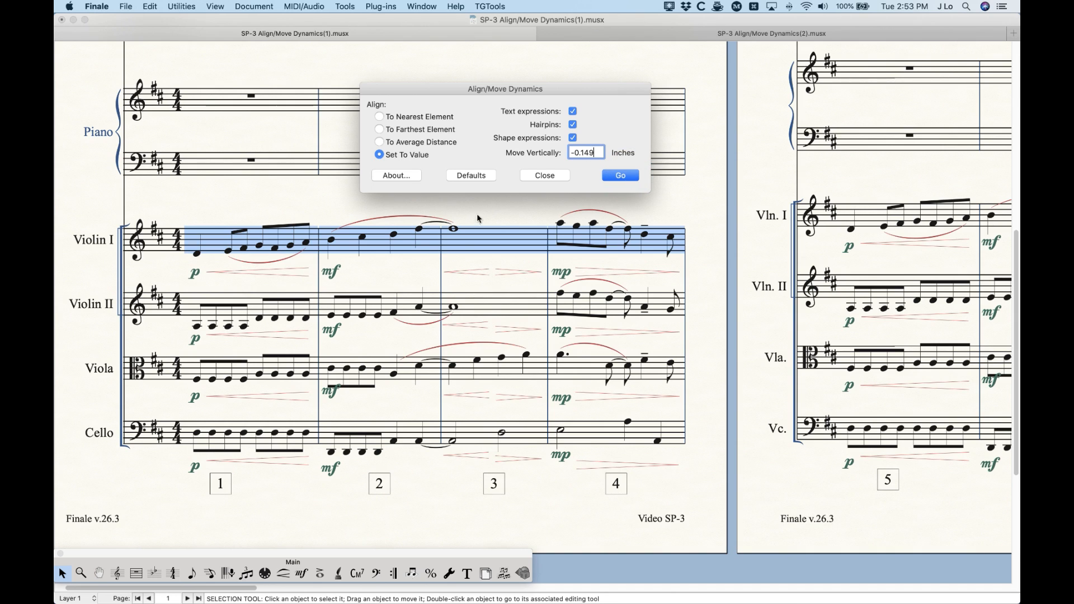
Step: Try the Set To Value alignment at 0 inches on the Violin I dynamics, and undo the last two alignments
{"action": "triple_click", "coordinate": [596, 153]}
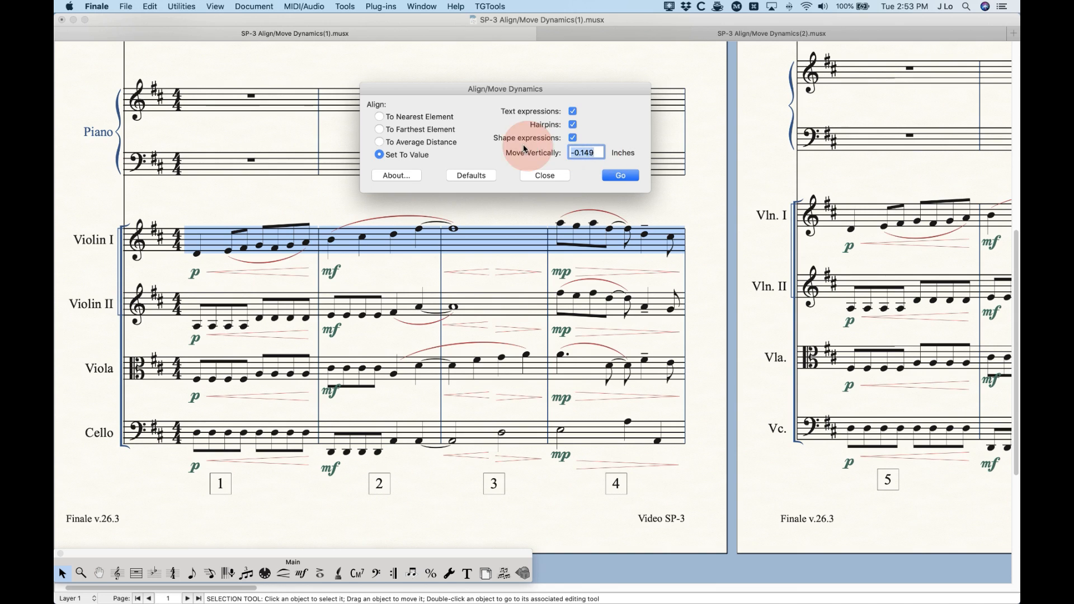
{"action": "type", "text": "0"}
{"action": "left_click", "coordinate": [620, 175]}
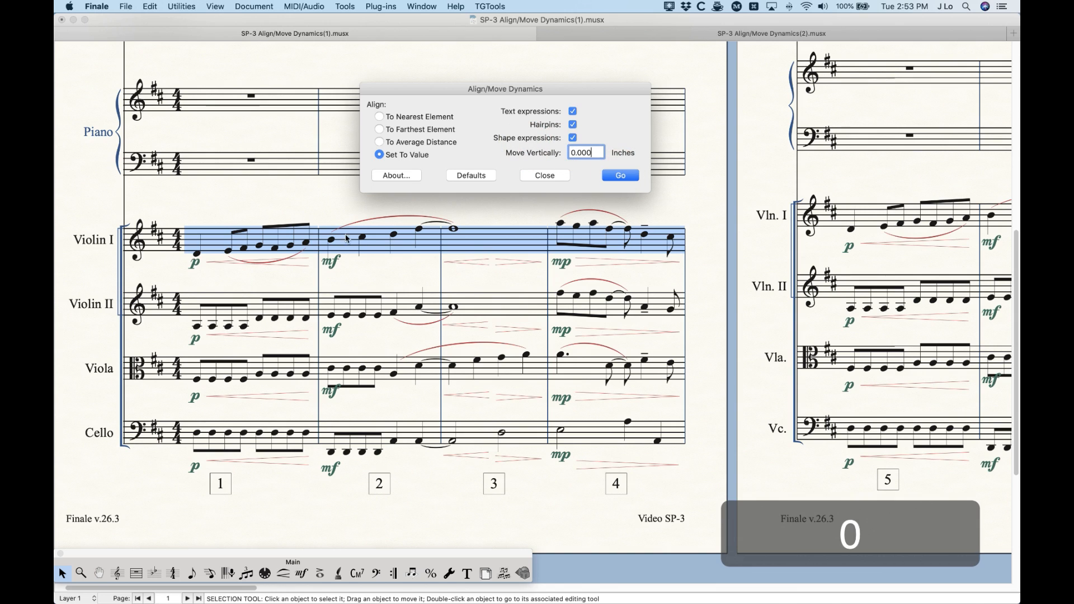
{"action": "left_click", "coordinate": [344, 217]}
{"action": "key", "text": "super+z"}
{"action": "key", "text": "super+z"}
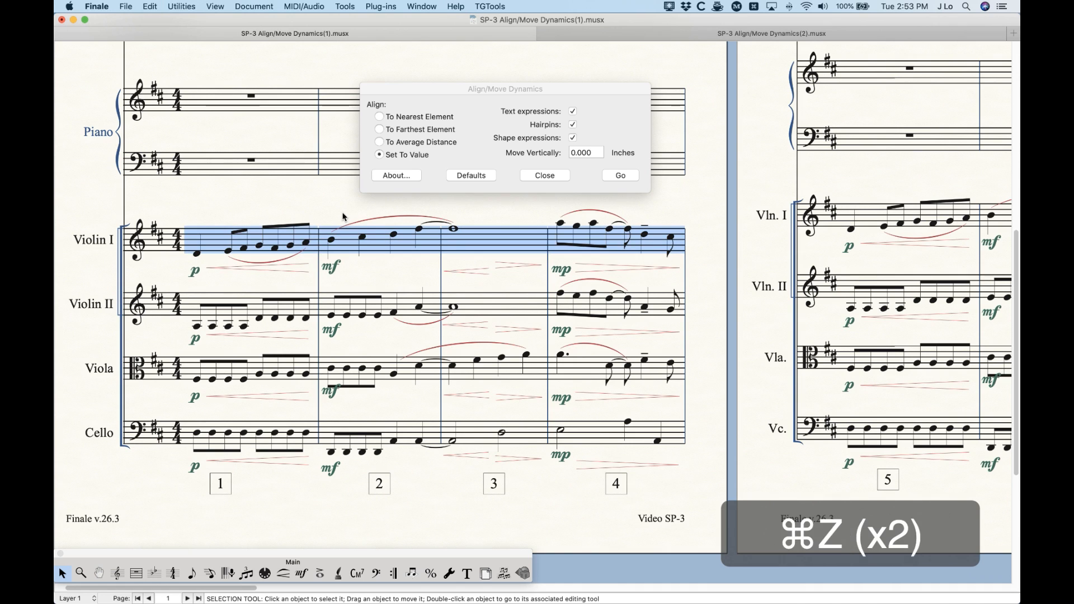
Step: Try a vertical move of -.5 inches with To Nearest Element, restore the plug-in defaults, and choose Set To Value
{"action": "left_click", "coordinate": [551, 94]}
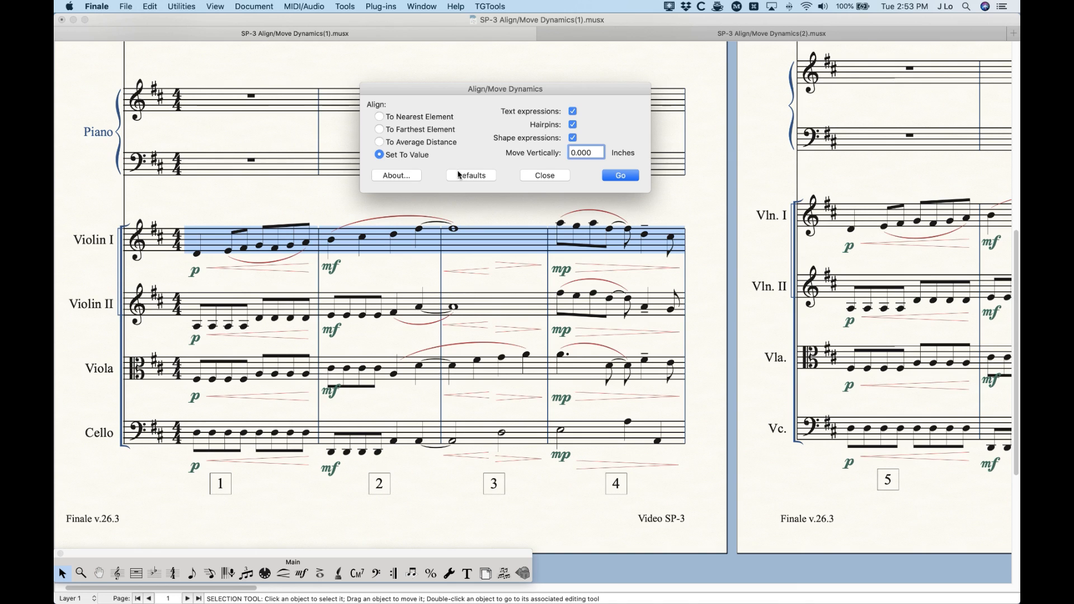
{"action": "left_click", "coordinate": [572, 128]}
{"action": "type", "text": "+"}
{"action": "key", "text": "BackSpace"}
{"action": "type", "text": "-.5"}
{"action": "left_click", "coordinate": [394, 118]}
{"action": "left_click", "coordinate": [480, 174]}
{"action": "left_click", "coordinate": [404, 154]}
Step: Try the average-distance alignment with a vertical move of -.1 inches on the selected Violin I dynamics, and undo it
{"action": "left_click", "coordinate": [380, 143]}
{"action": "left_click_drag", "start_coordinate": [598, 153], "coordinate": [576, 155]}
{"action": "type", "text": "-"}
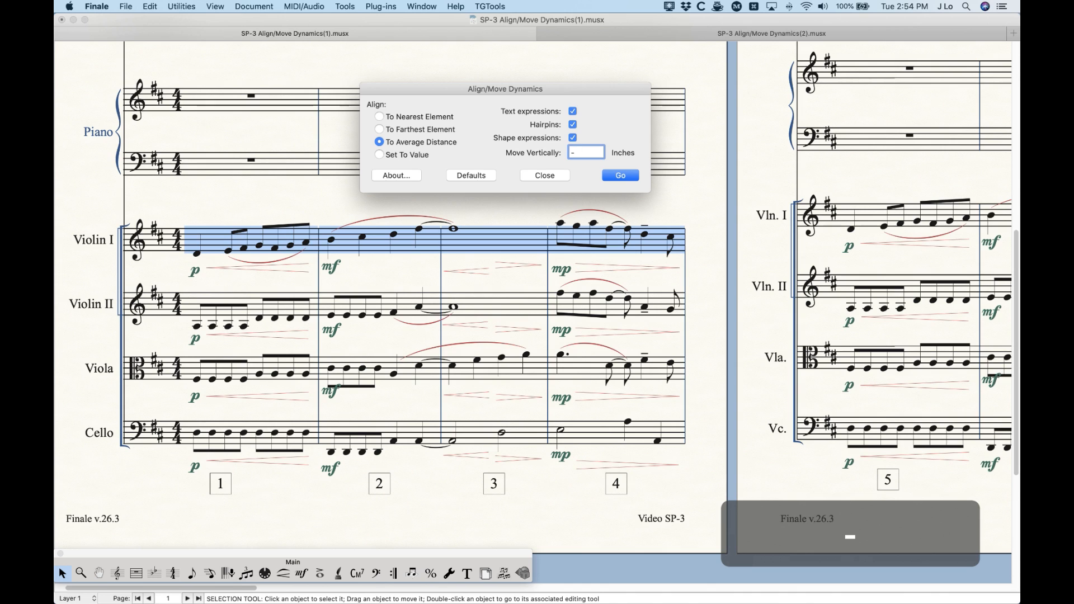
{"action": "type", "text": ".1"}
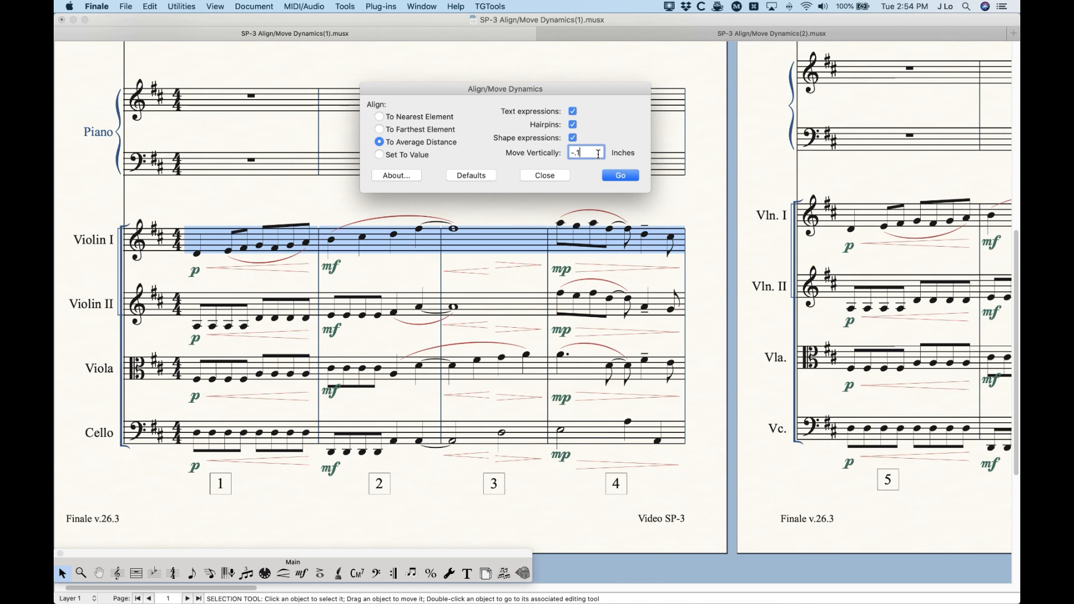
{"action": "left_click", "coordinate": [616, 176]}
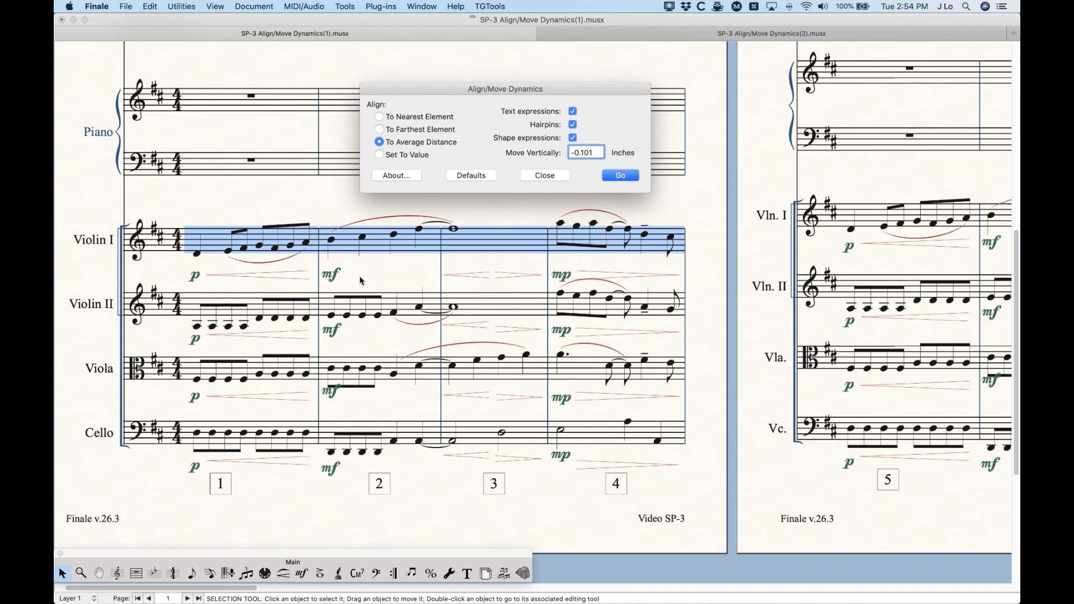
{"action": "left_click", "coordinate": [471, 214]}
{"action": "key", "text": "super+z"}
Step: Try aligning the Violin I dynamics to the farthest element with a vertical move of -0.101 inches, and undo it
{"action": "left_click", "coordinate": [492, 90]}
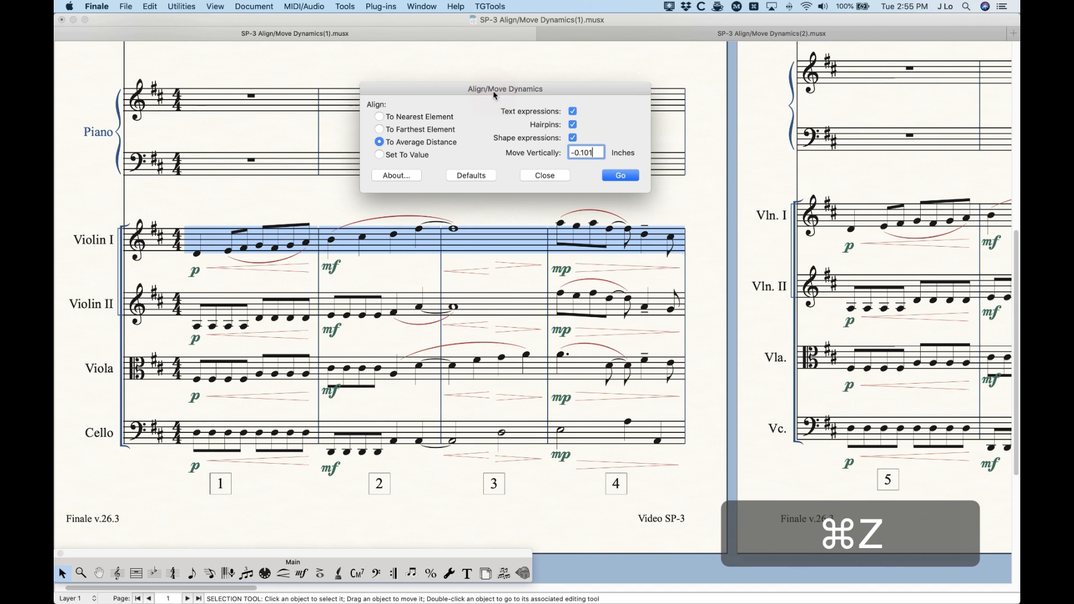
{"action": "left_click", "coordinate": [381, 130]}
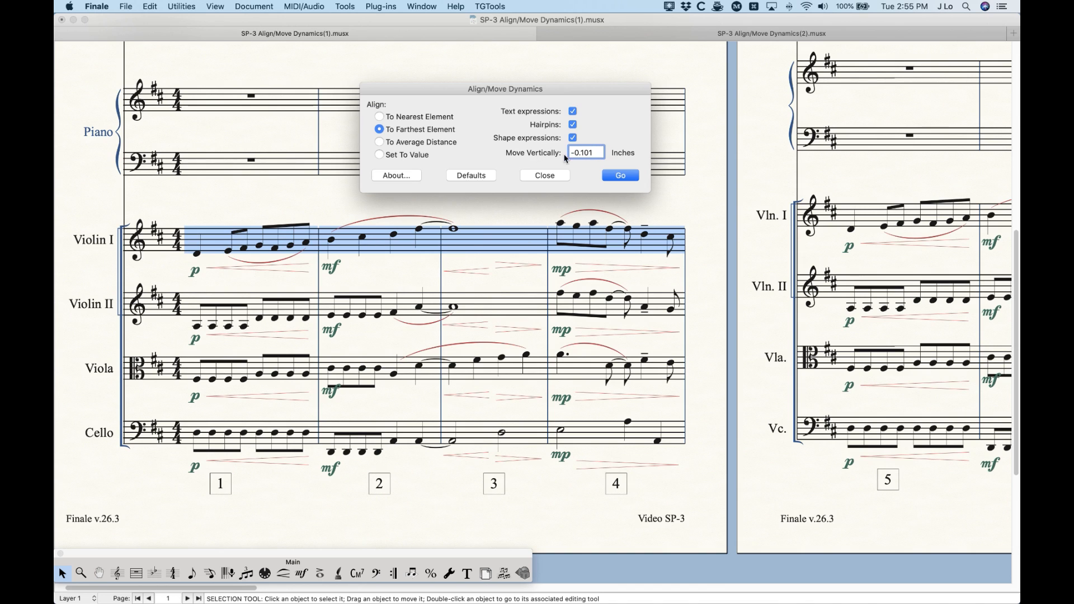
{"action": "left_click", "coordinate": [620, 177]}
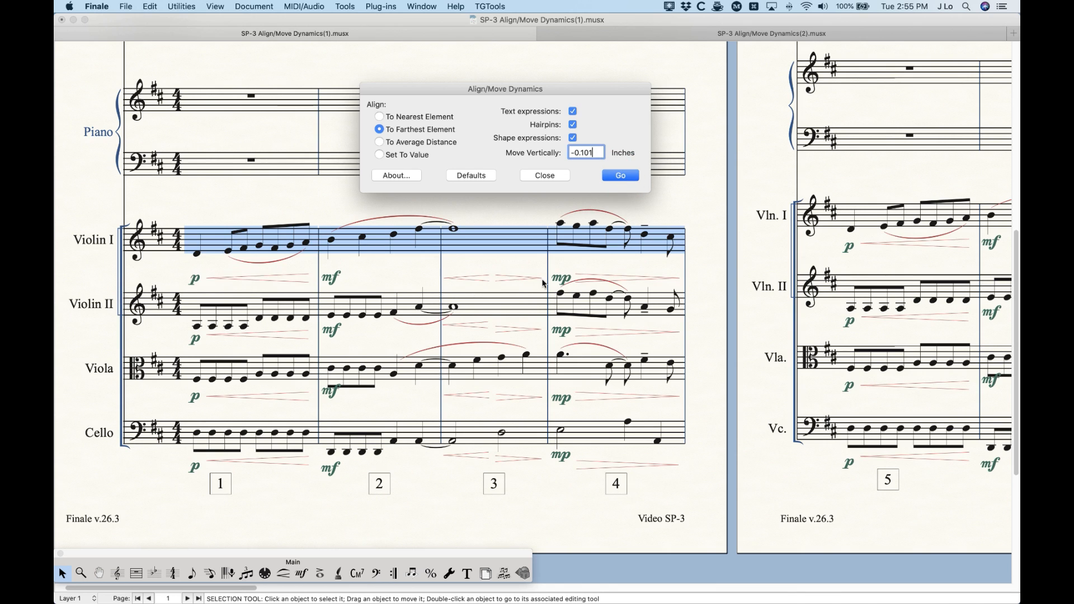
{"action": "key", "text": "super+z"}
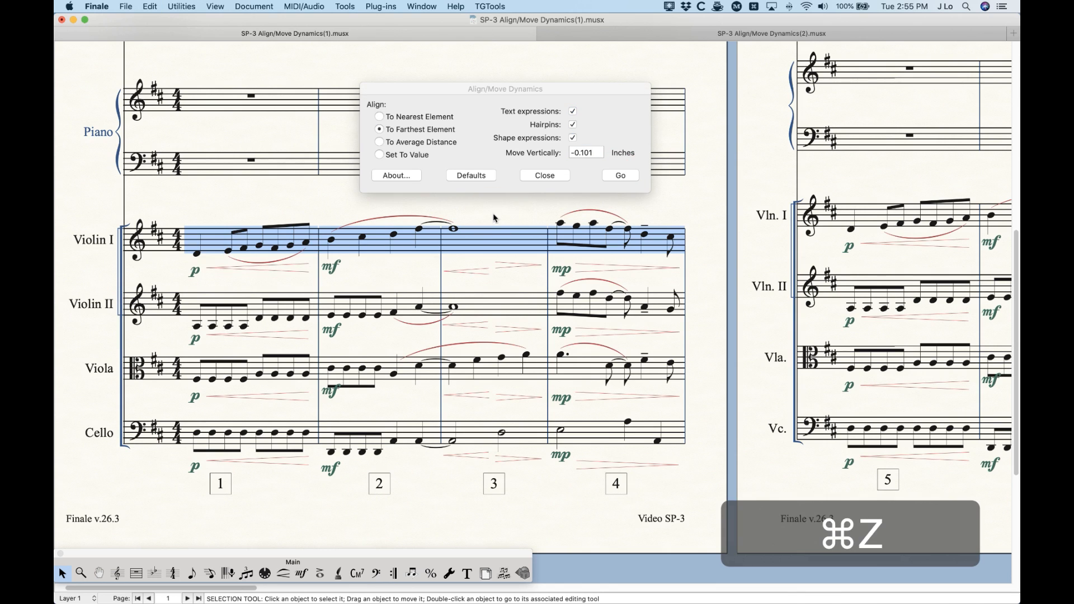
Step: Try the average-distance alignment with a -.05 inch vertical move on the Violin I dynamics three times, and undo the last run
{"action": "left_click", "coordinate": [488, 89]}
{"action": "left_click", "coordinate": [392, 118]}
{"action": "left_click", "coordinate": [400, 130]}
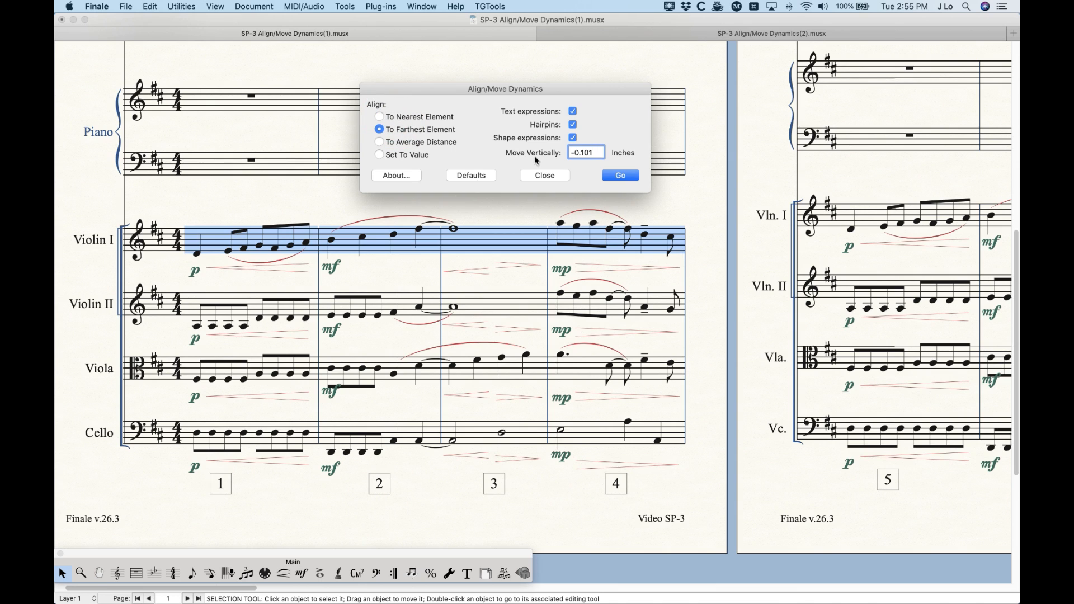
{"action": "left_click", "coordinate": [399, 143]}
{"action": "left_click_drag", "start_coordinate": [598, 152], "coordinate": [504, 146]}
{"action": "type", "text": "-"}
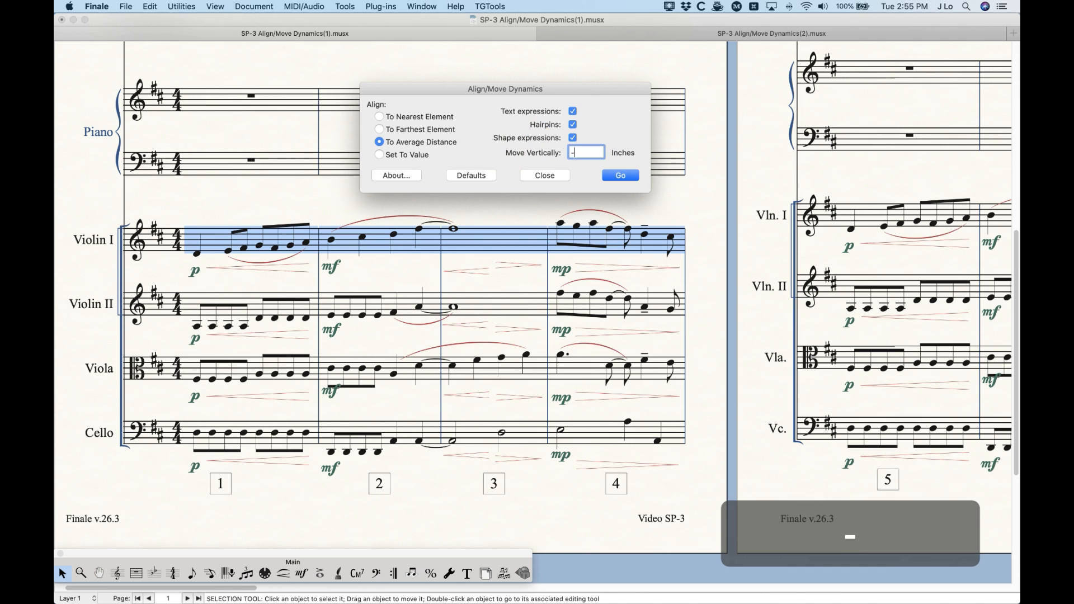
{"action": "type", "text": ".05"}
{"action": "left_click", "coordinate": [620, 175]}
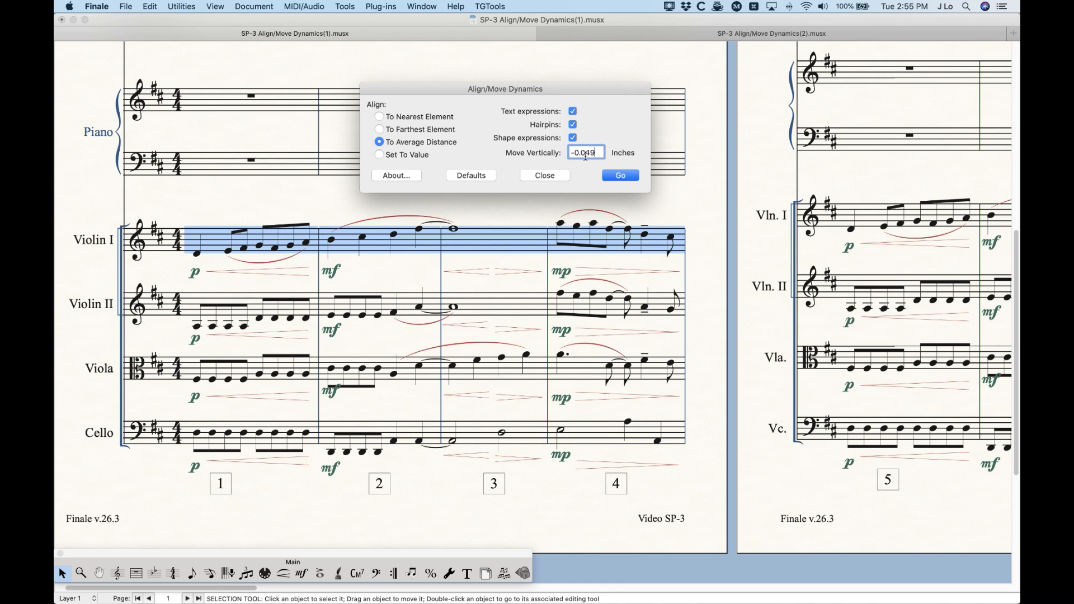
{"action": "left_click", "coordinate": [617, 176]}
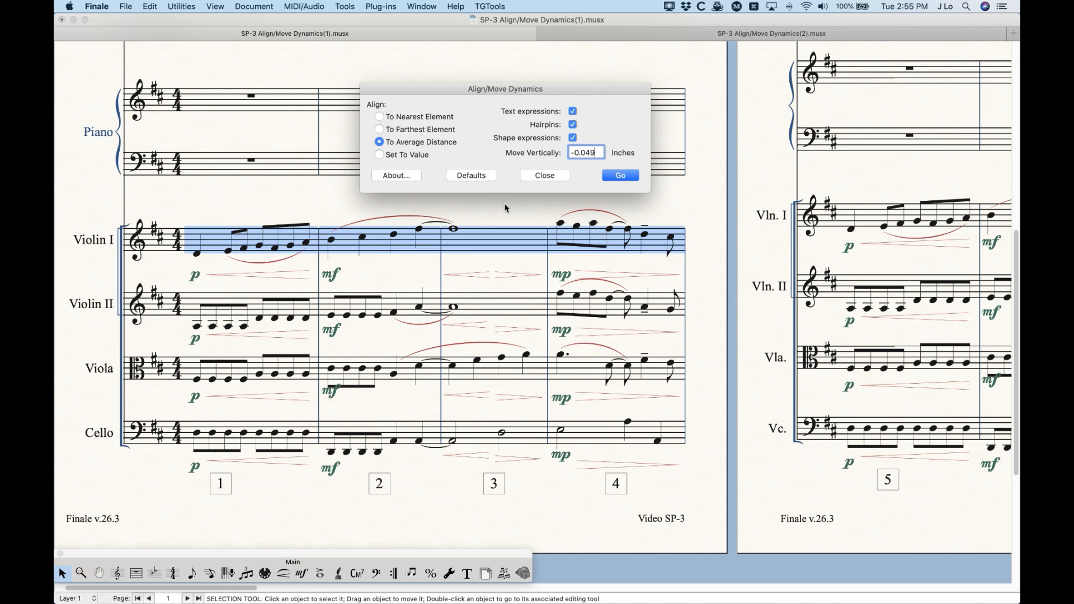
{"action": "left_click", "coordinate": [620, 177]}
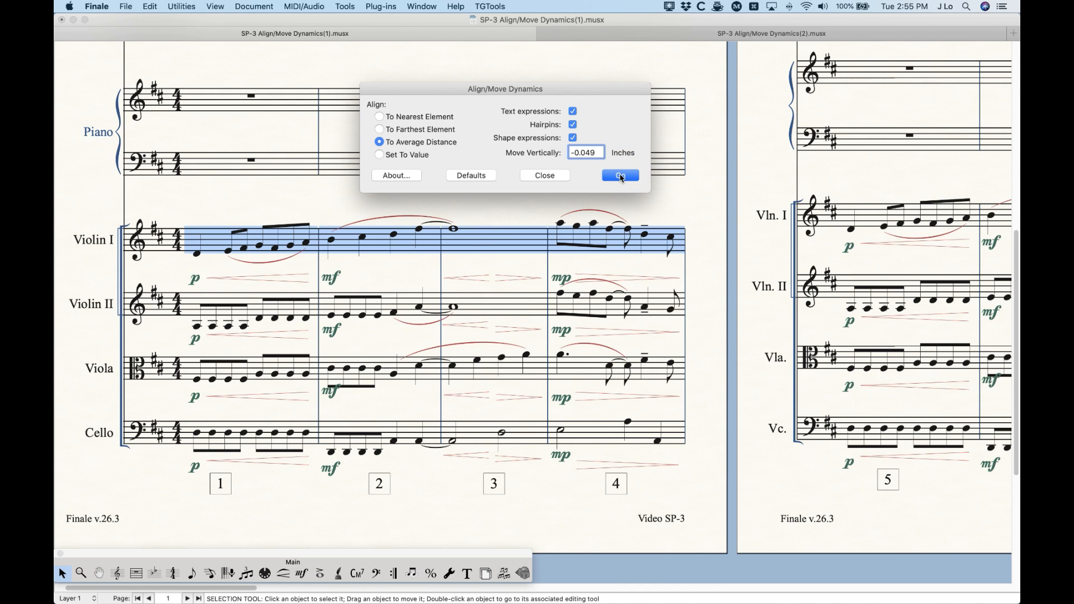
{"action": "left_click", "coordinate": [504, 213]}
{"action": "key", "text": "cmd+z"}
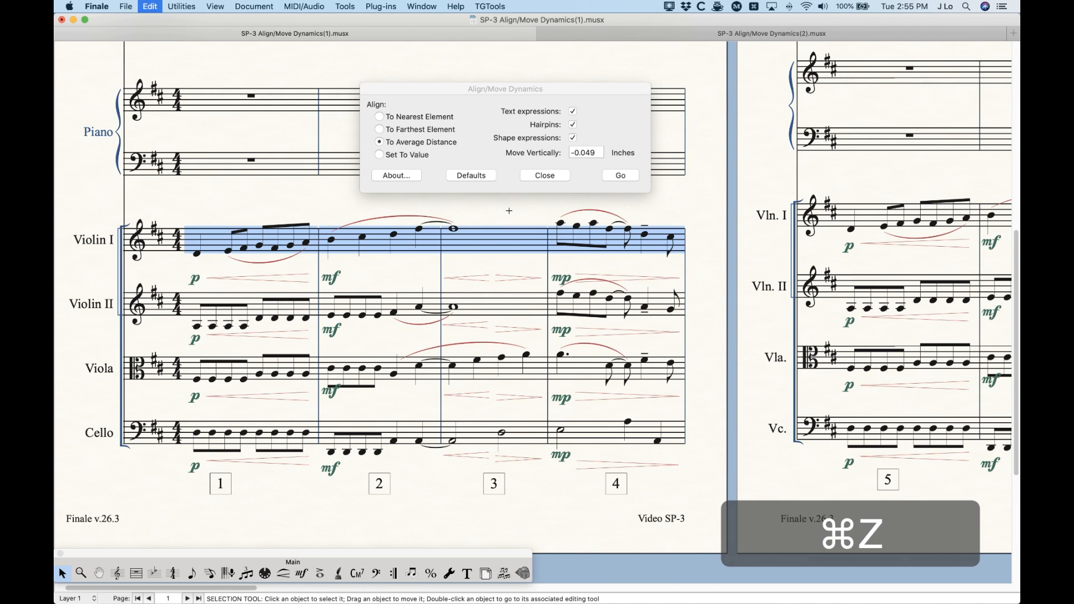
Step: Try raising the Violin I dynamics by repeatedly running the average-distance alignment with a vertical move of 0.049 inches
{"action": "left_click", "coordinate": [585, 153]}
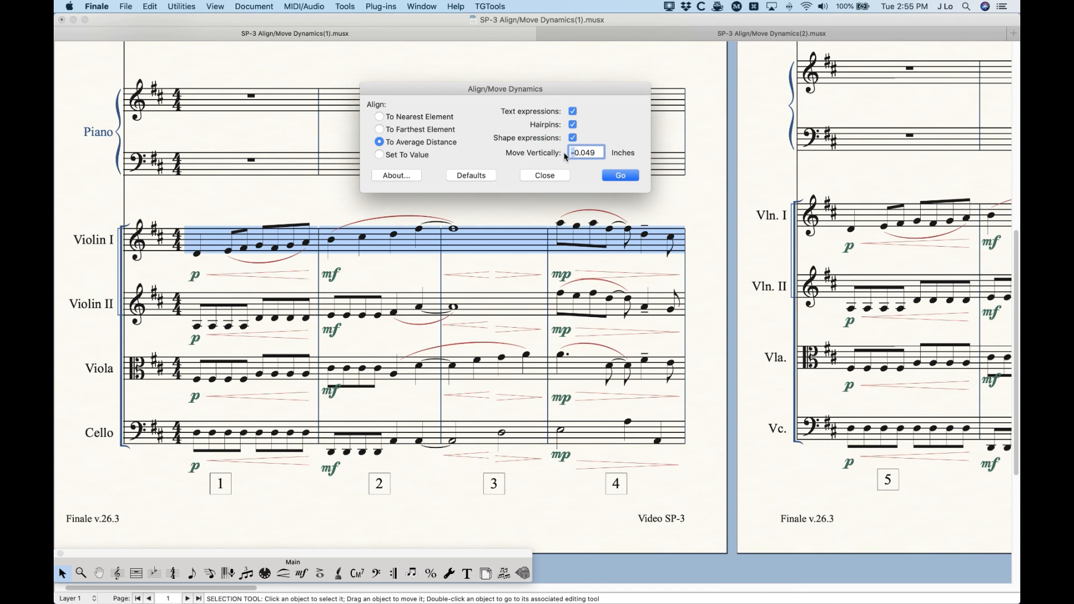
{"action": "key", "text": "BackSpace"}
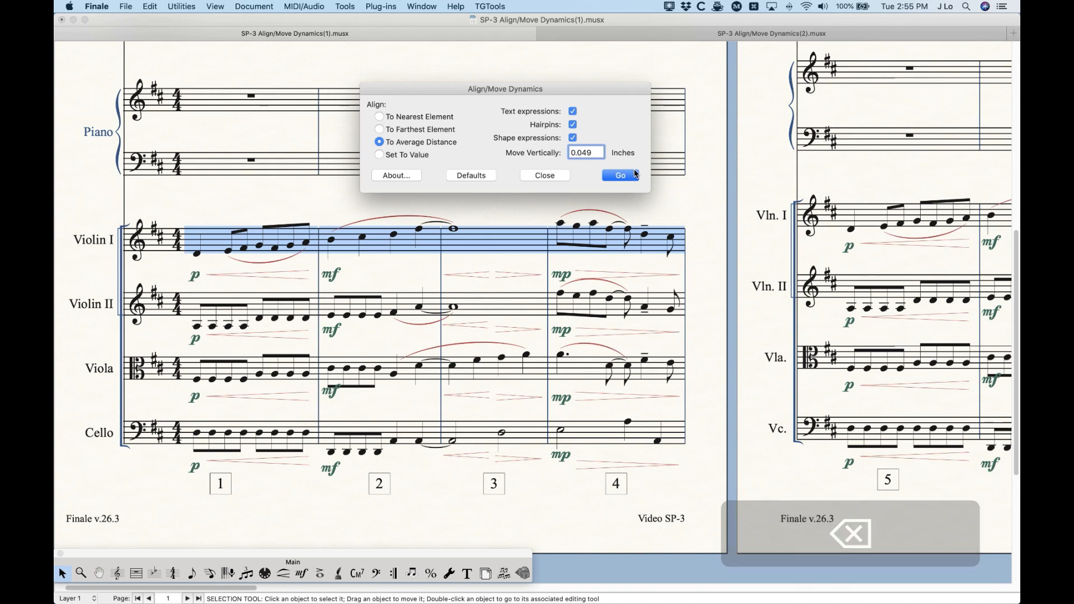
{"action": "left_click", "coordinate": [629, 177]}
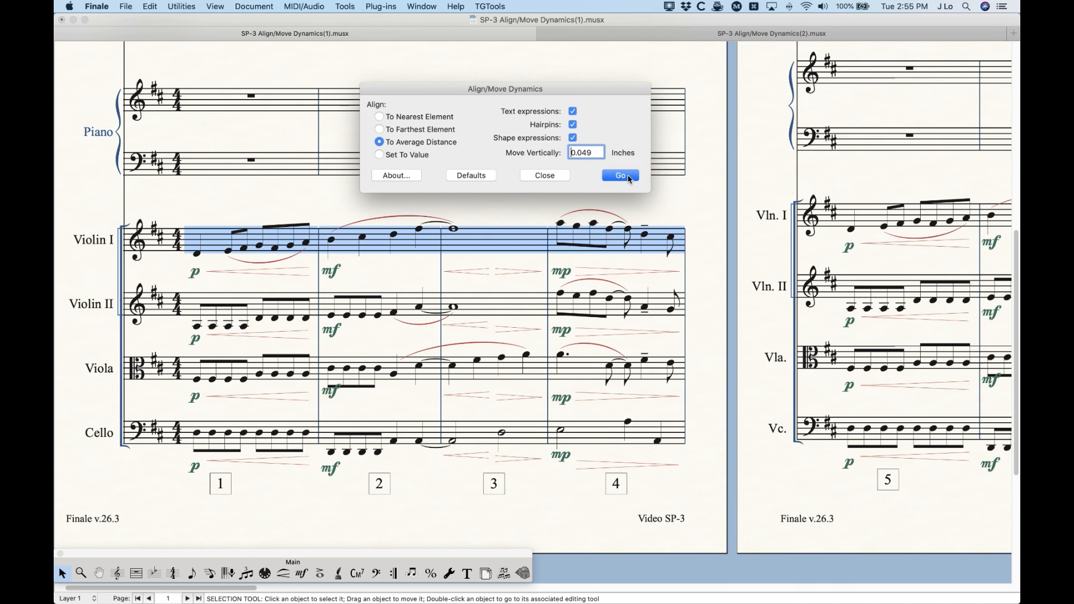
{"action": "left_click", "coordinate": [629, 177]}
{"action": "left_click", "coordinate": [629, 177]}
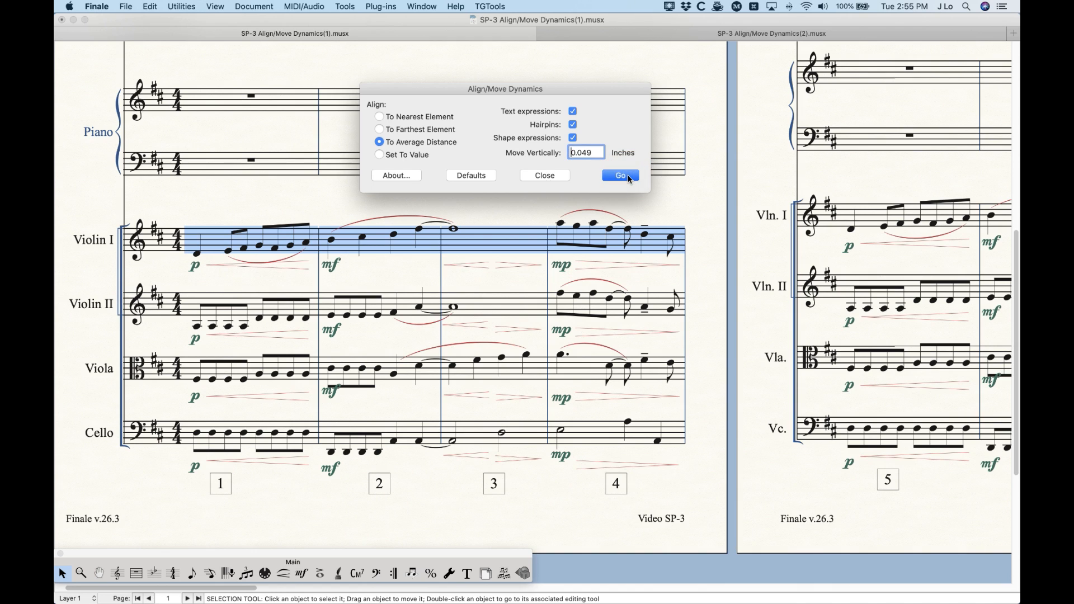
{"action": "left_click", "coordinate": [629, 177]}
{"action": "left_click", "coordinate": [630, 177]}
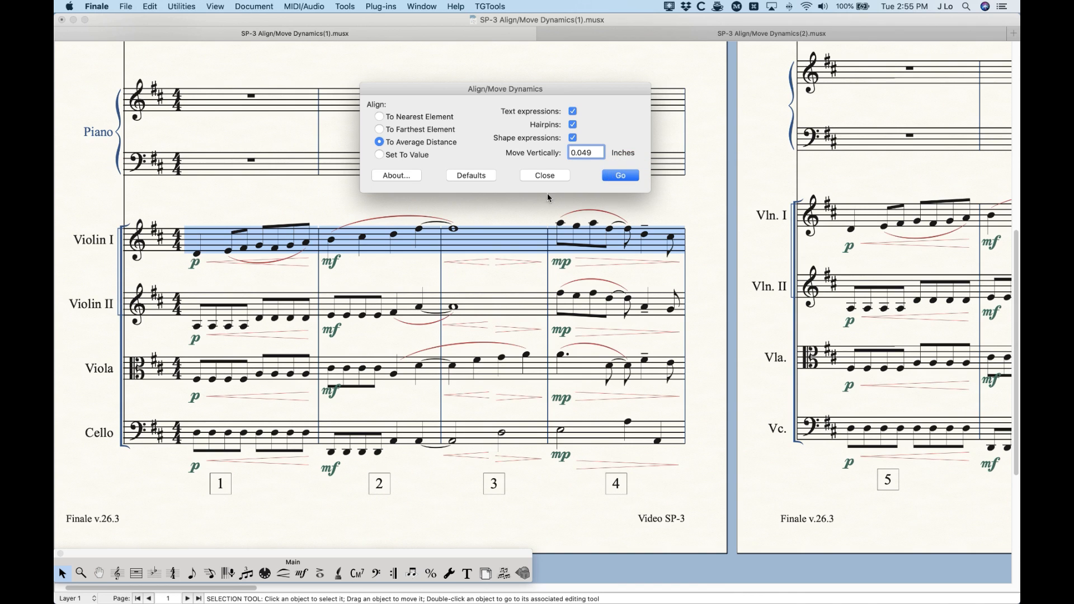
Step: Undo all the repeated upward and downward moves of the Violin I dynamics
{"action": "key", "text": "super+z"}
{"action": "key", "text": "super+z"}
{"action": "key", "text": "super+z"}
{"action": "key", "text": "super+z"}
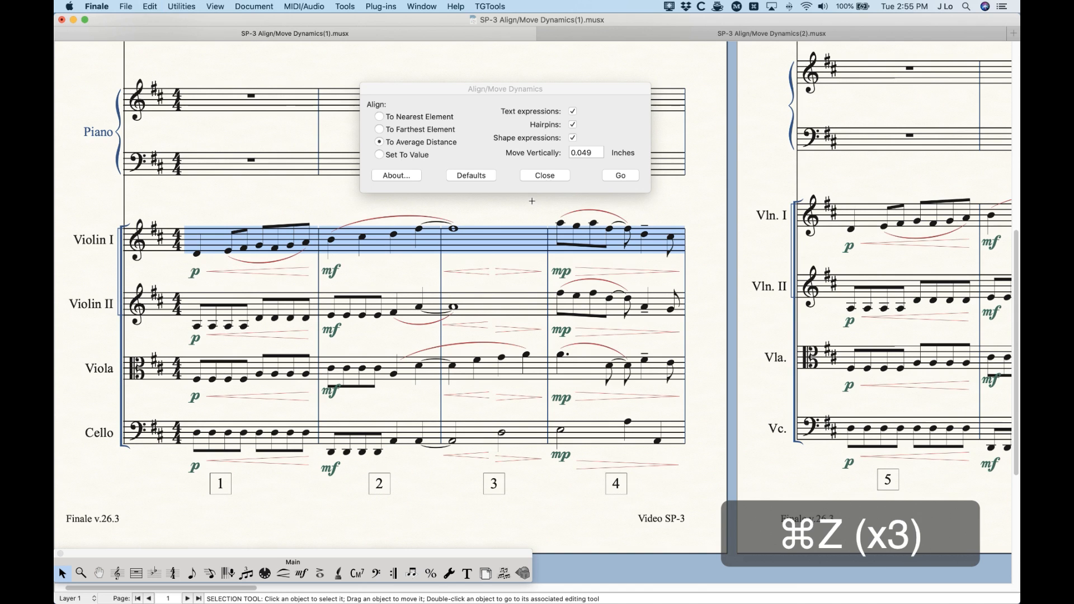
{"action": "key", "text": "super+z"}
{"action": "key", "text": "super+z"}
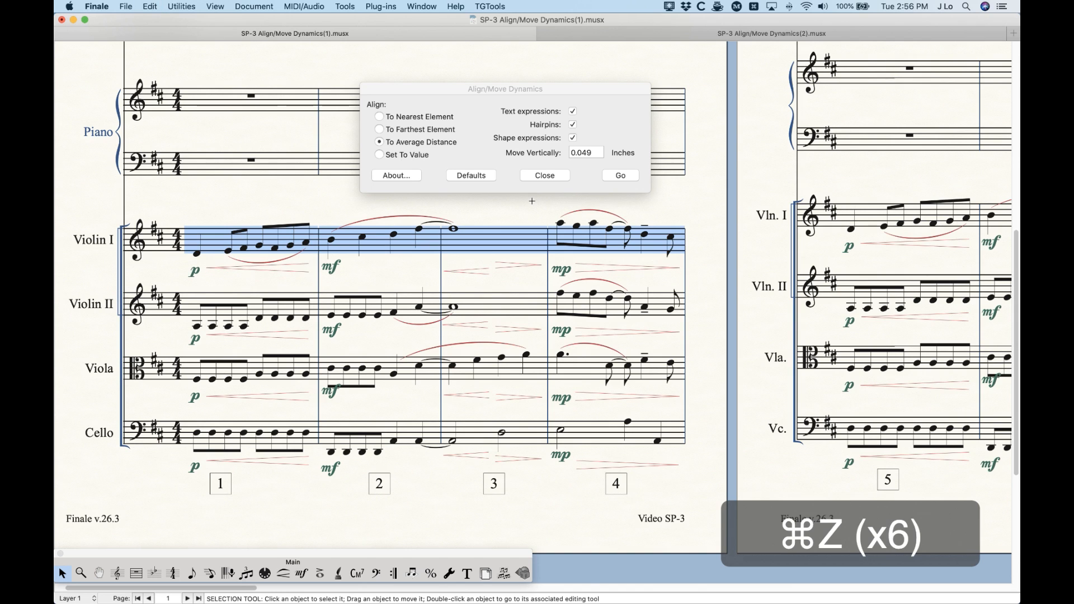
Step: Close the Align/Move Dynamics plug-in and clear the Violin I selection
{"action": "left_click", "coordinate": [490, 123]}
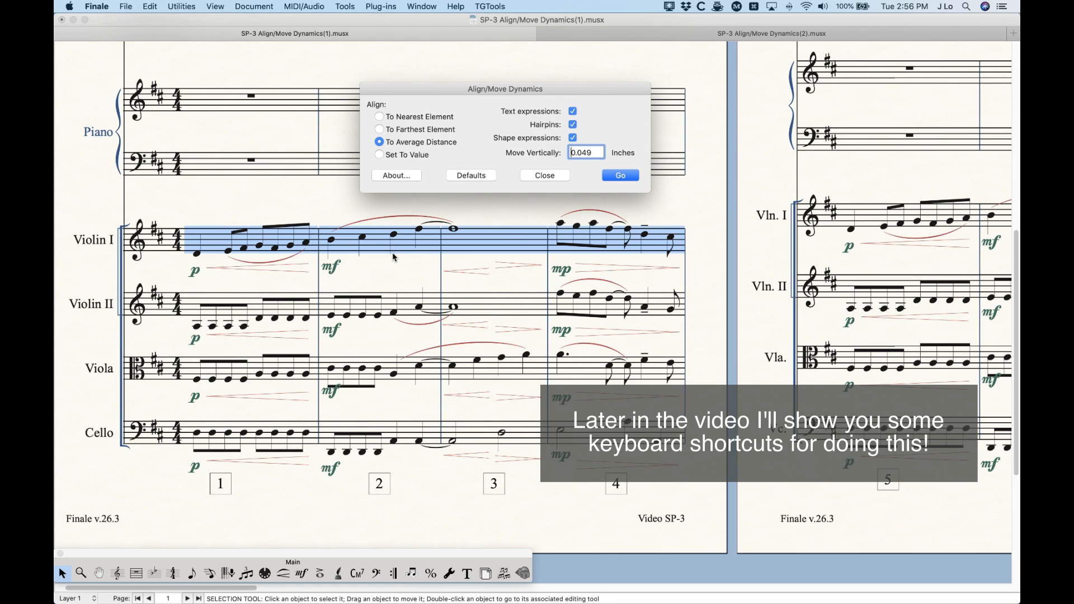
{"action": "left_click", "coordinate": [554, 176]}
{"action": "left_click", "coordinate": [592, 200]}
{"action": "key", "text": "super+minus"}
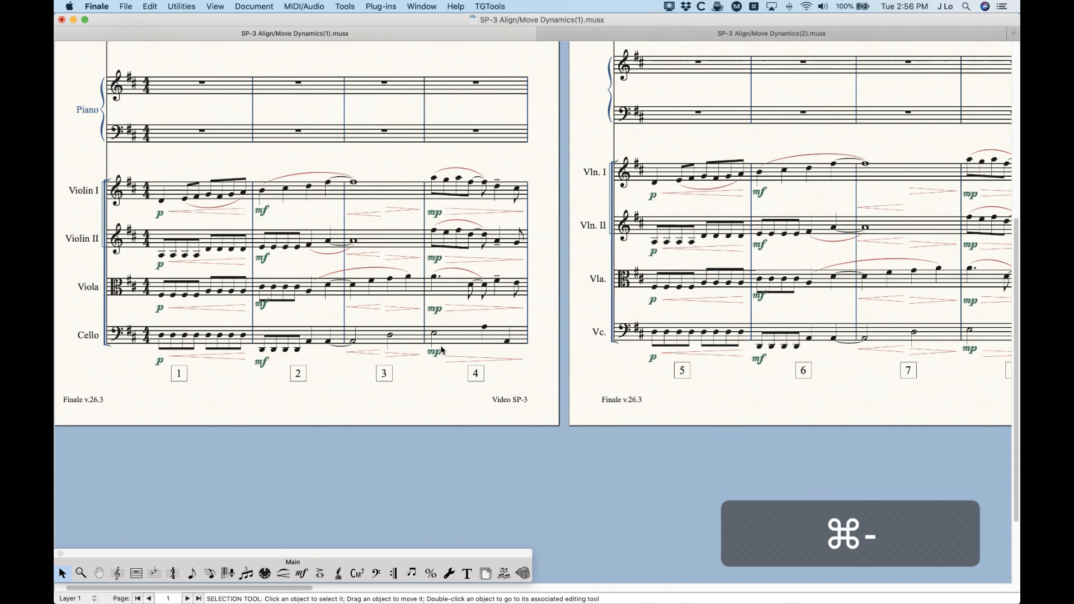
{"action": "key", "text": "super+minus"}
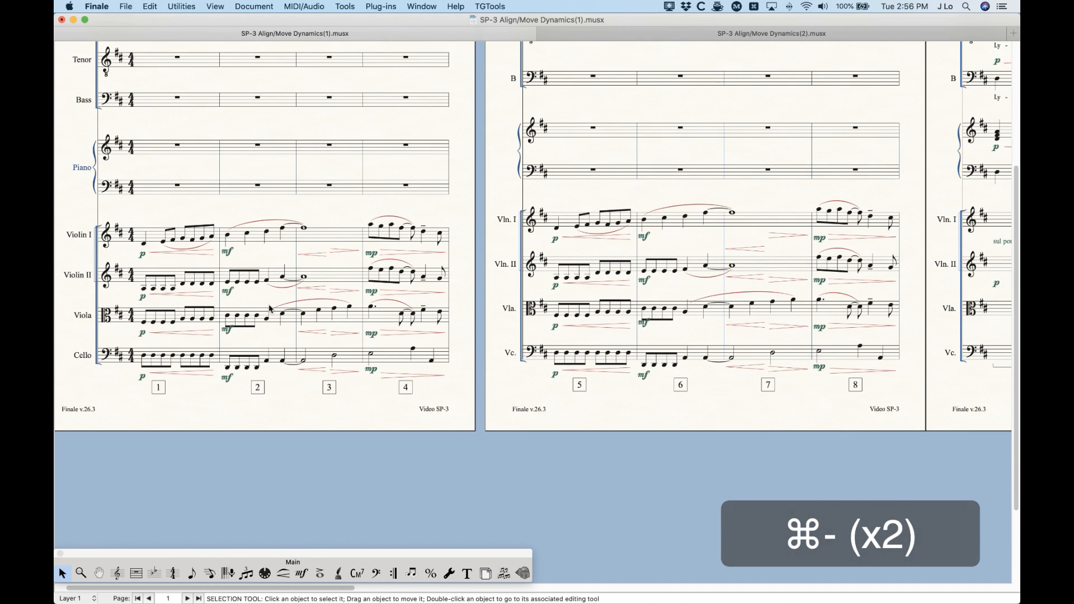
Step: Try aligning the Violin I dynamics in measures 1–8 to the farthest element with the Align/Move Dynamics plug-in
{"action": "left_click", "coordinate": [162, 245]}
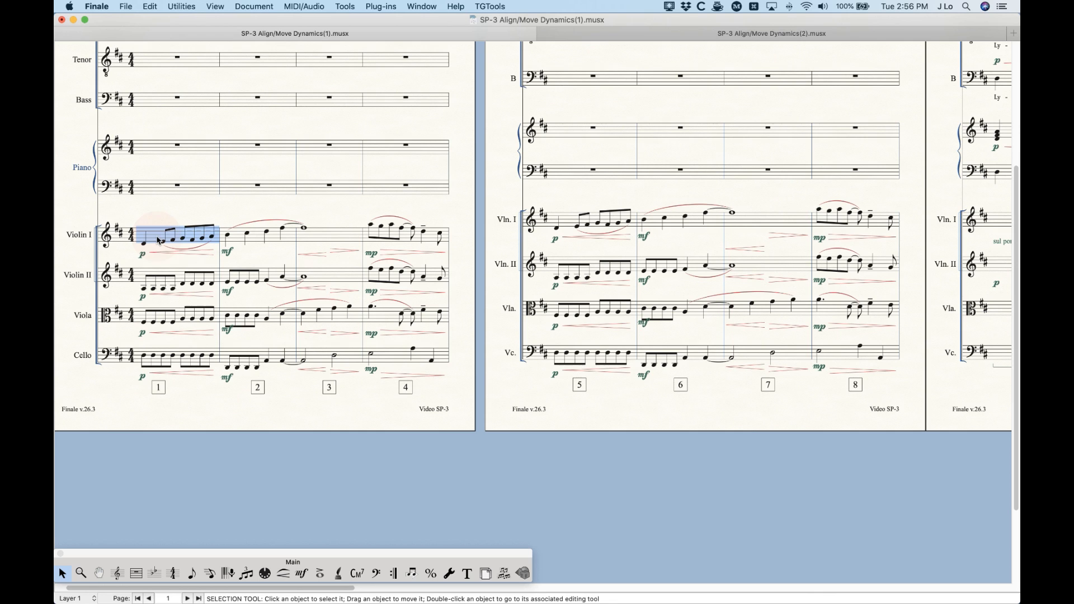
{"action": "left_click", "coordinate": [861, 222], "text": "shift"}
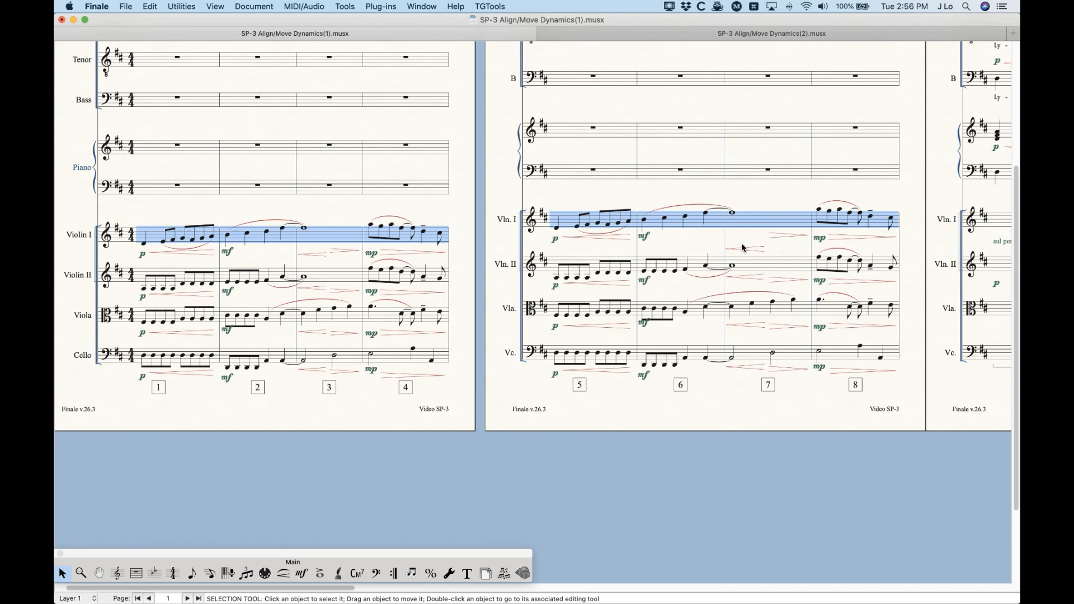
{"action": "left_click", "coordinate": [394, 6]}
{"action": "mouse_move", "coordinate": [414, 140]}
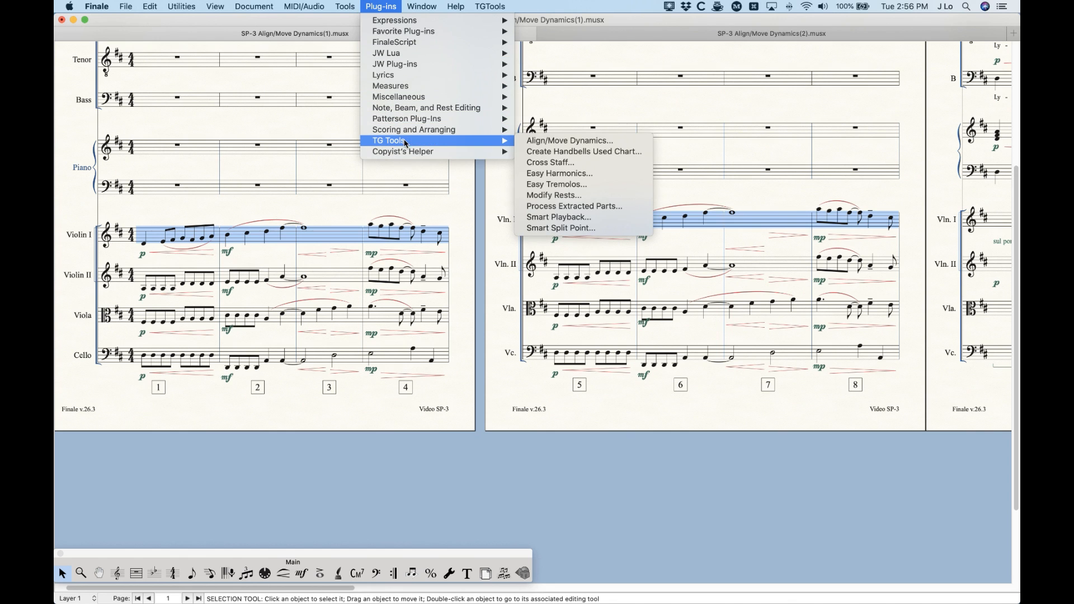
{"action": "left_click", "coordinate": [535, 143]}
{"action": "left_click", "coordinate": [452, 323]}
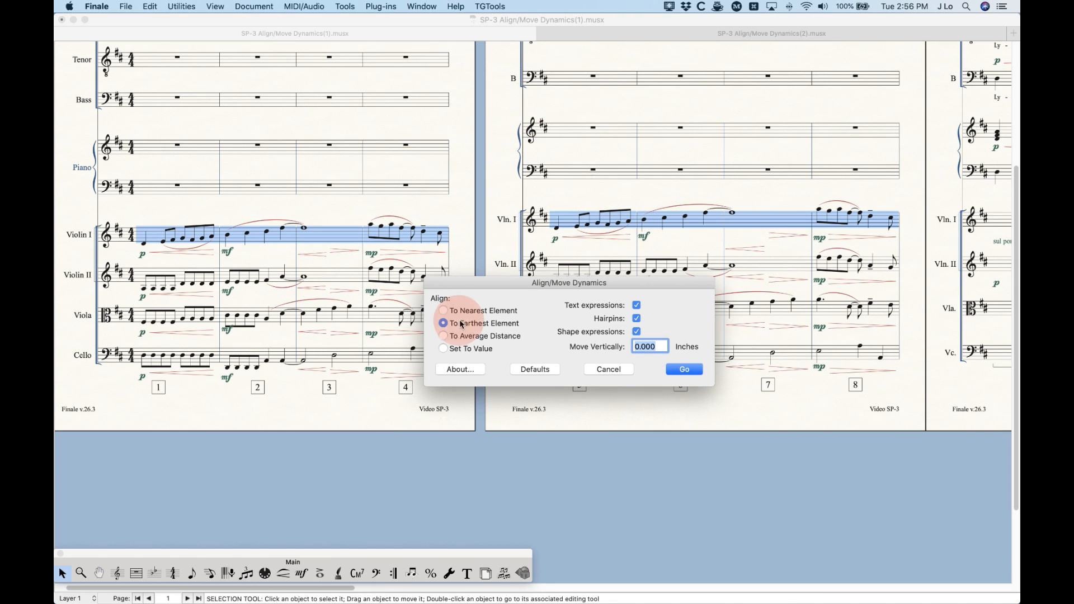
{"action": "left_click_drag", "start_coordinate": [492, 285], "coordinate": [464, 136]}
{"action": "left_click_drag", "start_coordinate": [454, 82], "coordinate": [448, 63]}
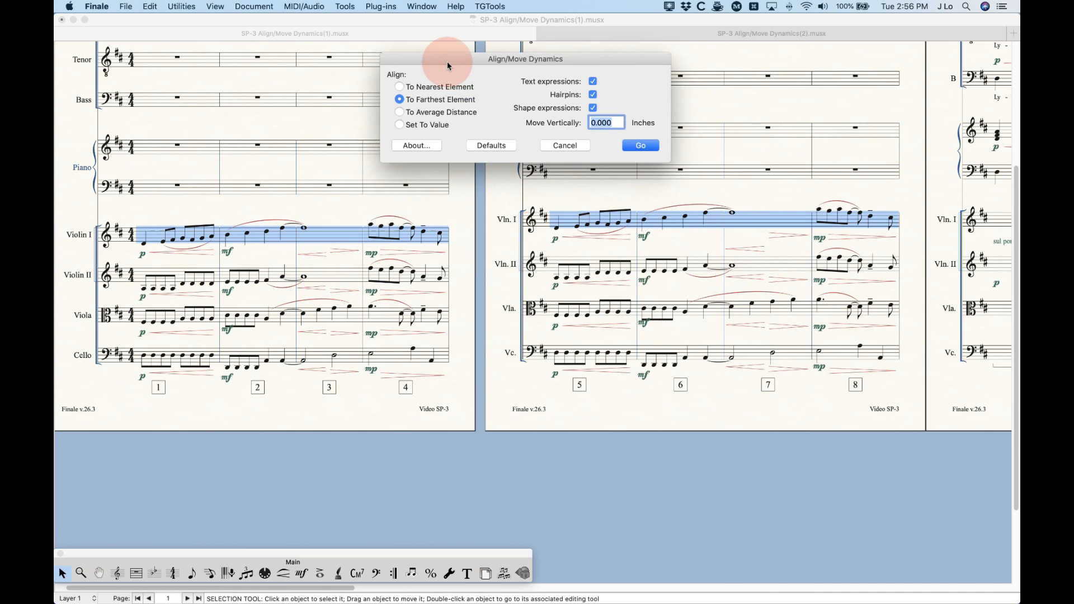
{"action": "left_click", "coordinate": [632, 146]}
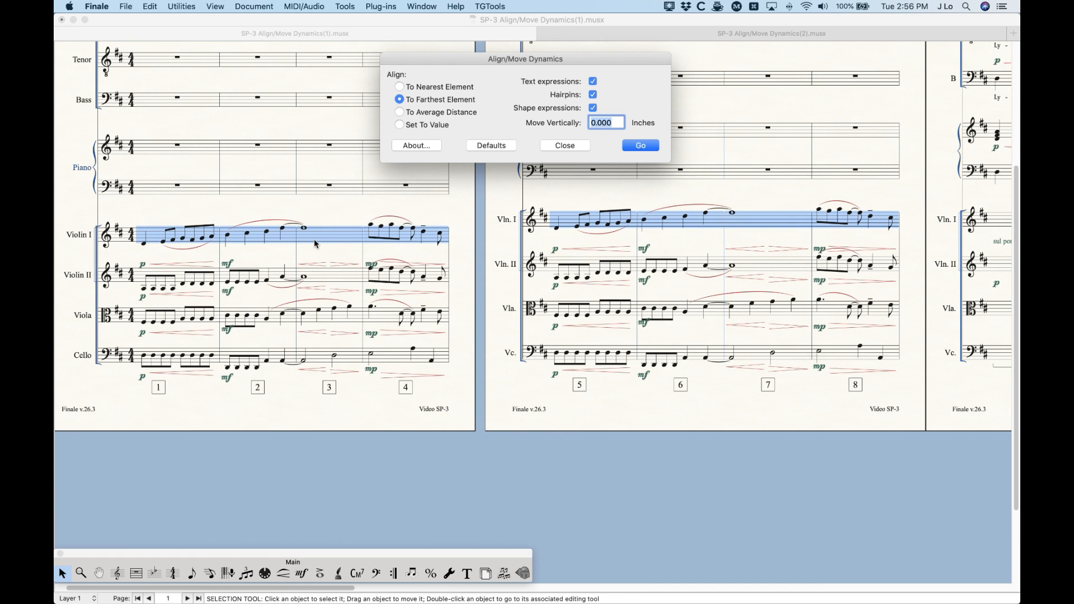
Step: Undo the farthest-element alignment of the Violin I dynamics
{"action": "key", "text": "super"}
{"action": "key", "text": "super+z"}
{"action": "left_click", "coordinate": [321, 218]}
{"action": "key", "text": "super+z"}
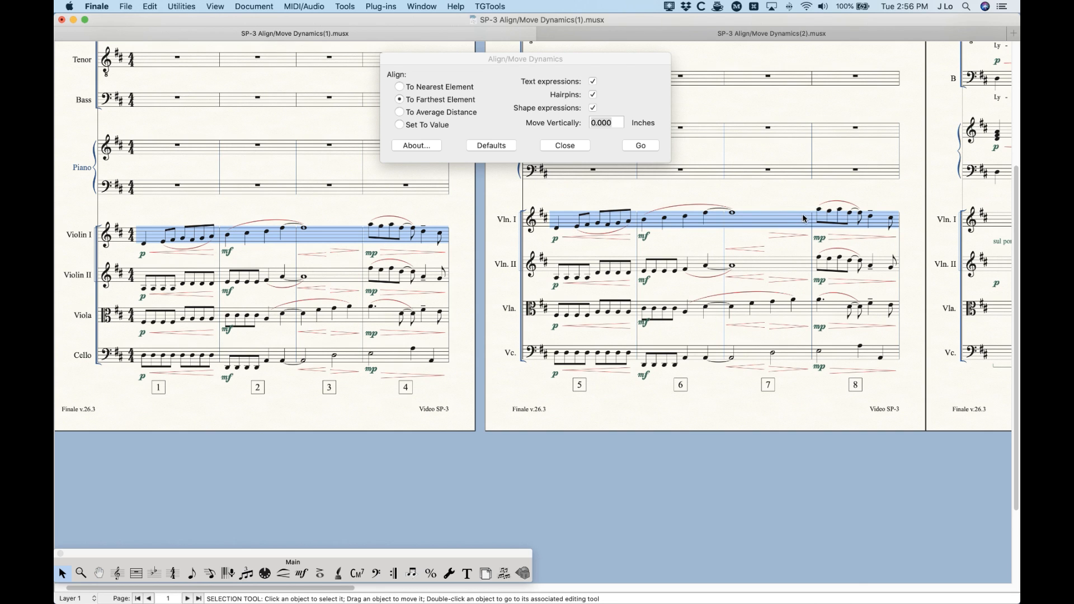
Step: Try the farthest-element alignment on all four string staves in measures 1–4, and undo it
{"action": "left_click", "coordinate": [197, 209]}
{"action": "left_click", "coordinate": [160, 234]}
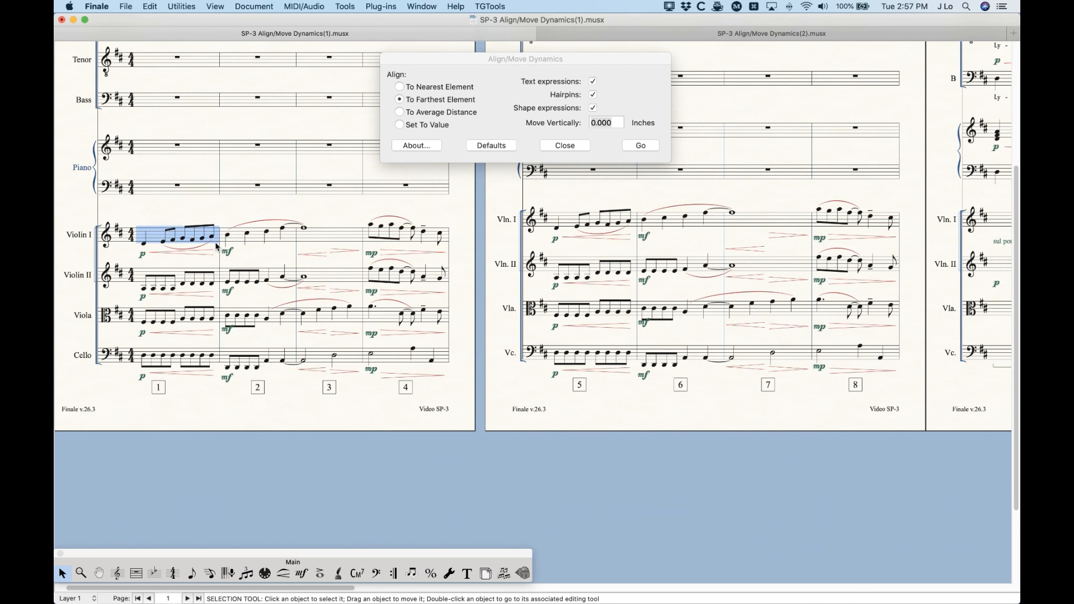
{"action": "left_click", "coordinate": [405, 358], "text": "shift"}
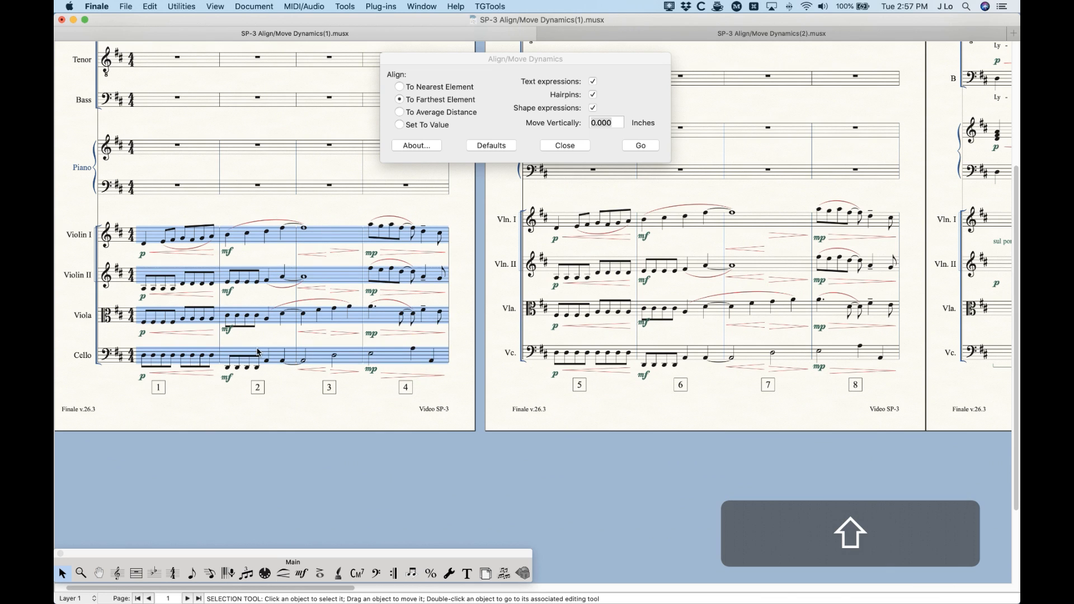
{"action": "left_click", "coordinate": [855, 356], "text": "shift"}
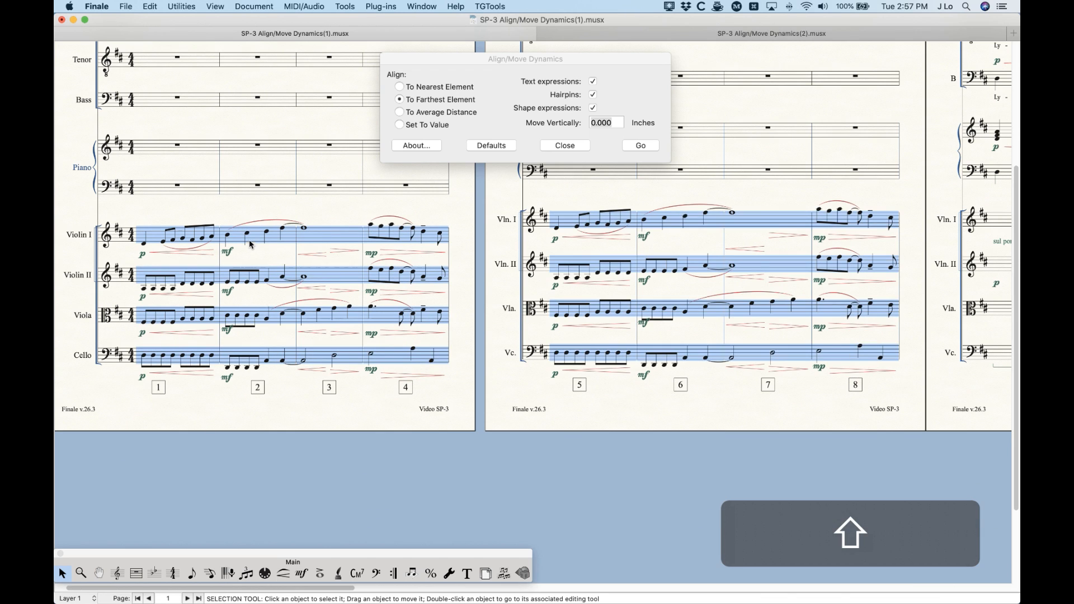
{"action": "left_click", "coordinate": [193, 203]}
{"action": "left_click", "coordinate": [168, 232]}
{"action": "left_click", "coordinate": [406, 359], "text": "shift"}
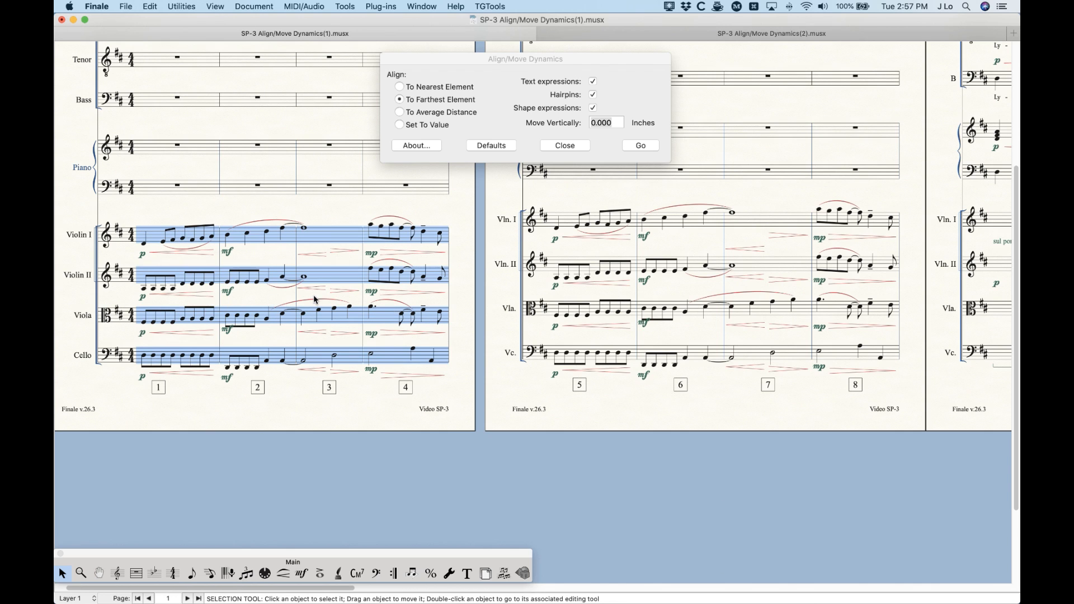
{"action": "left_click", "coordinate": [470, 67]}
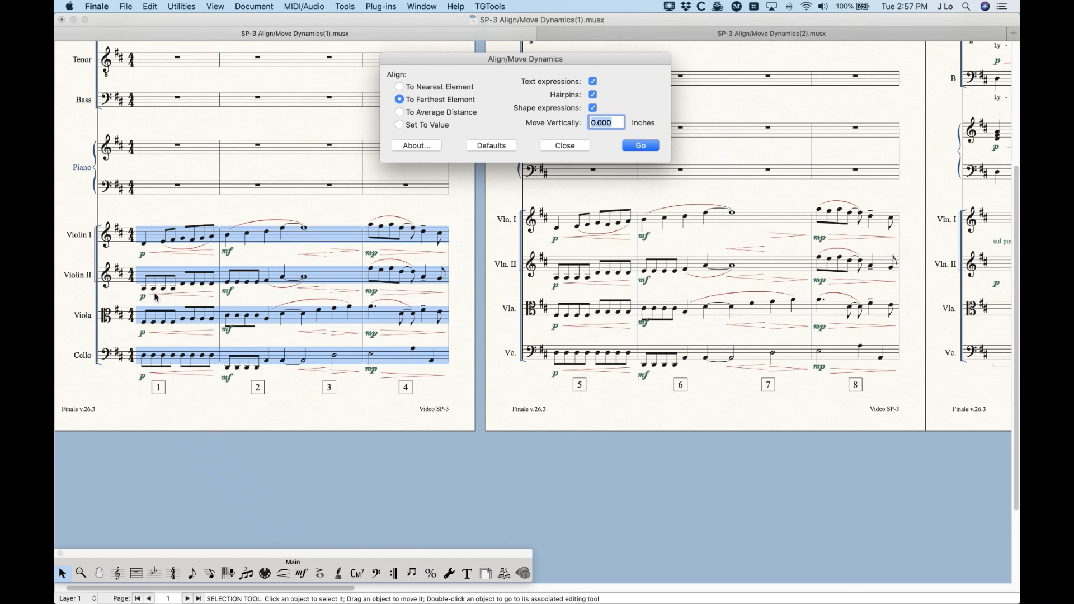
{"action": "left_click", "coordinate": [639, 146]}
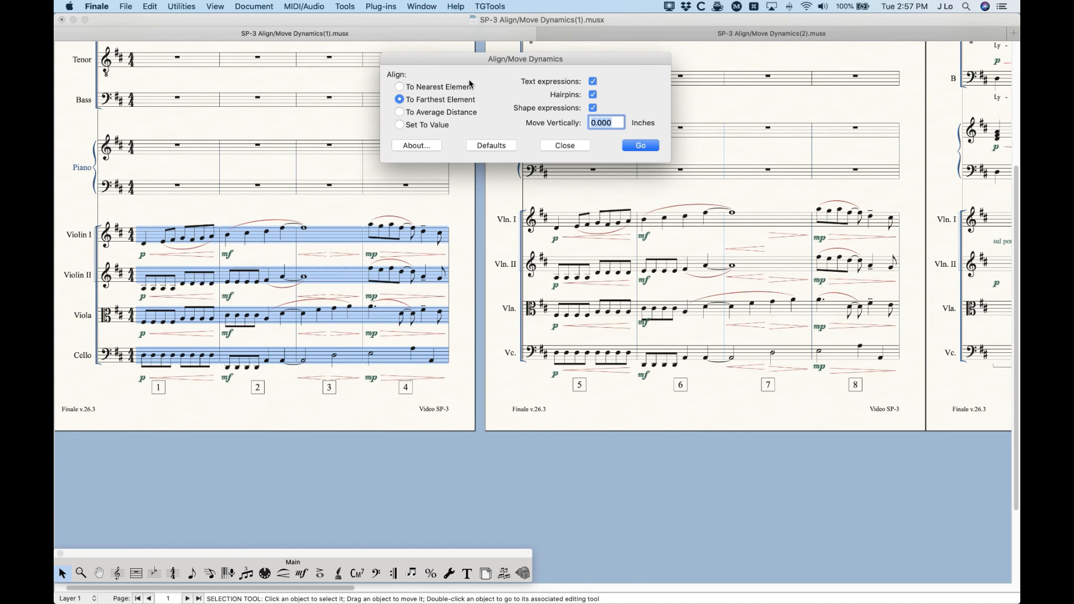
{"action": "left_click", "coordinate": [283, 212]}
{"action": "key", "text": "super+z"}
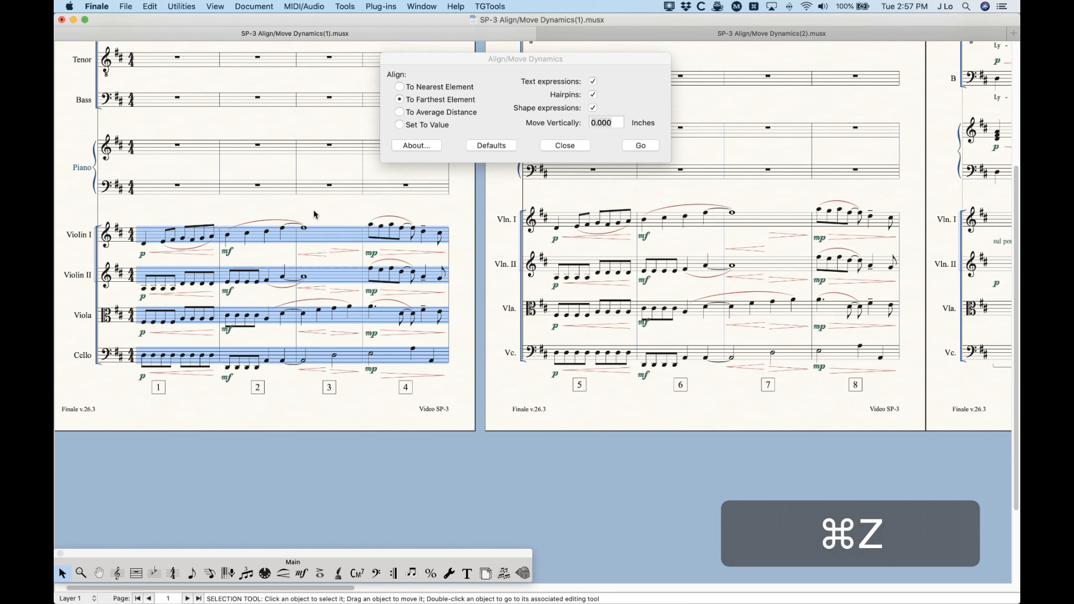
Step: Try the farthest-element alignment on the soprano dynamics in measures 9–10, undo it and clear the selection
{"action": "left_click", "coordinate": [738, 204]}
{"action": "scroll", "coordinate": [727, 235], "scroll_direction": "up", "scroll_amount": 8}
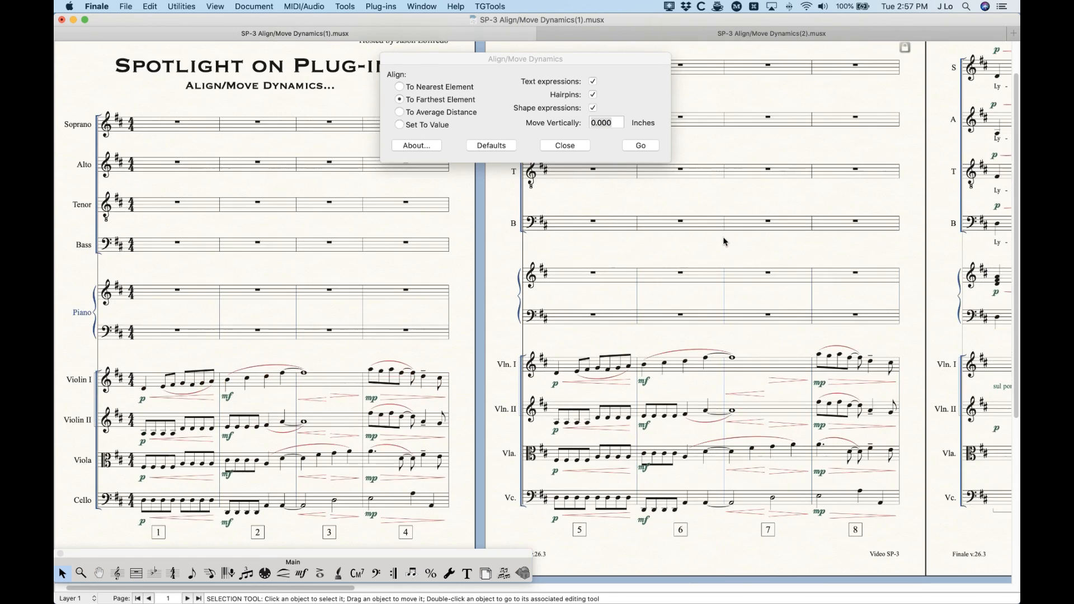
{"action": "scroll", "coordinate": [723, 241], "scroll_direction": "right", "scroll_amount": 10}
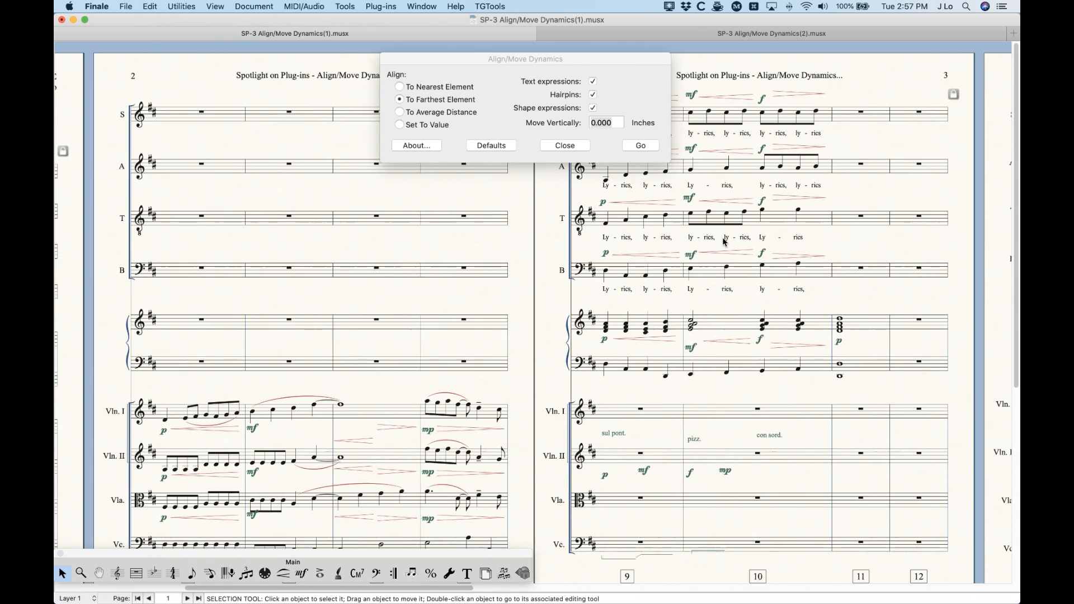
{"action": "left_click_drag", "start_coordinate": [501, 65], "coordinate": [263, 135]}
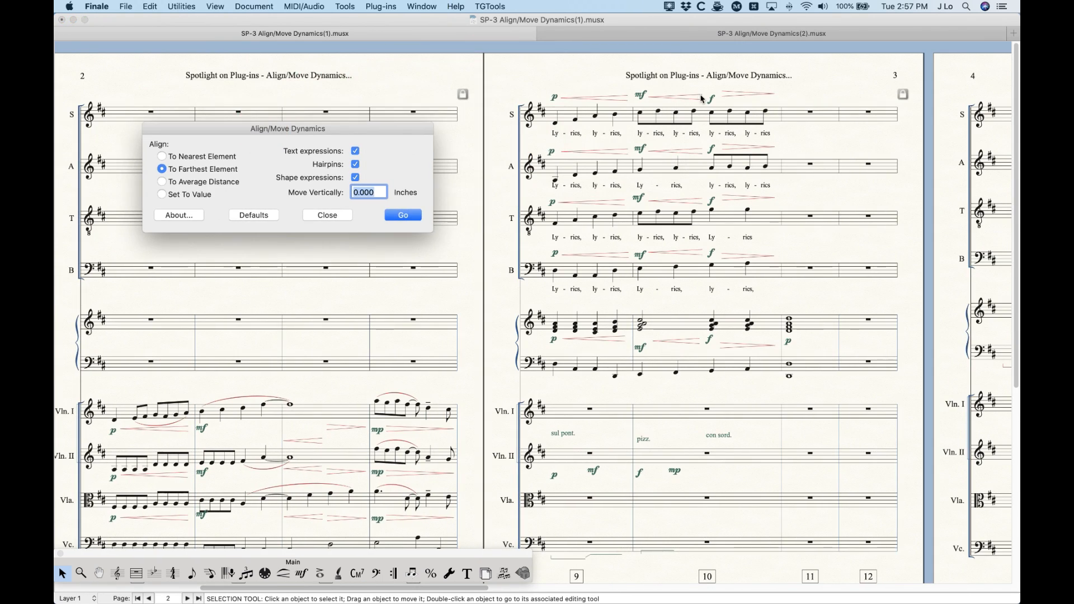
{"action": "left_click", "coordinate": [575, 117]}
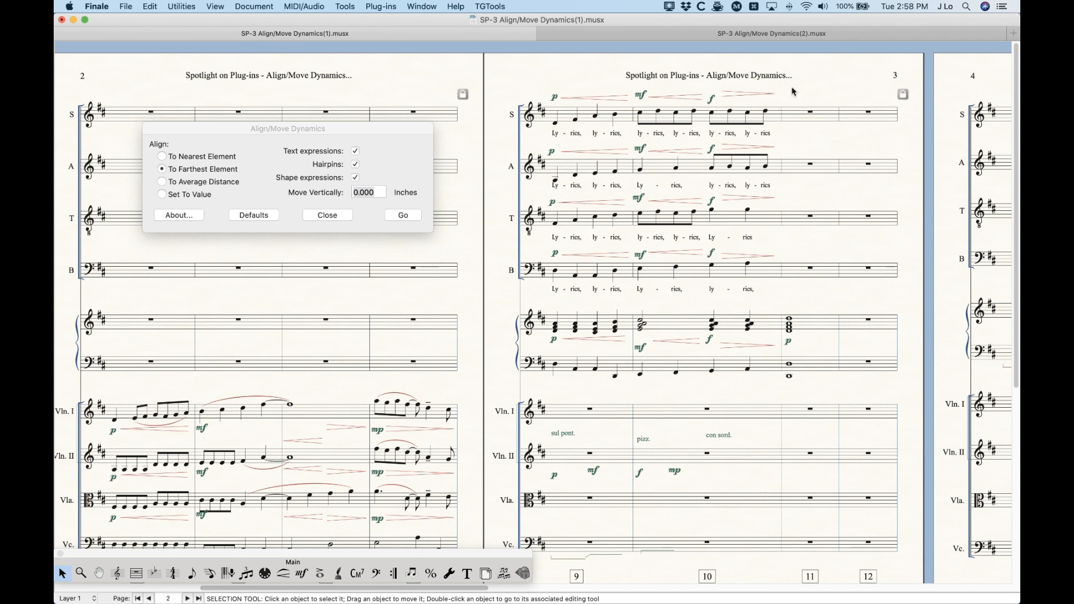
{"action": "left_click", "coordinate": [769, 114]}
{"action": "left_click", "coordinate": [585, 116], "text": "shift"}
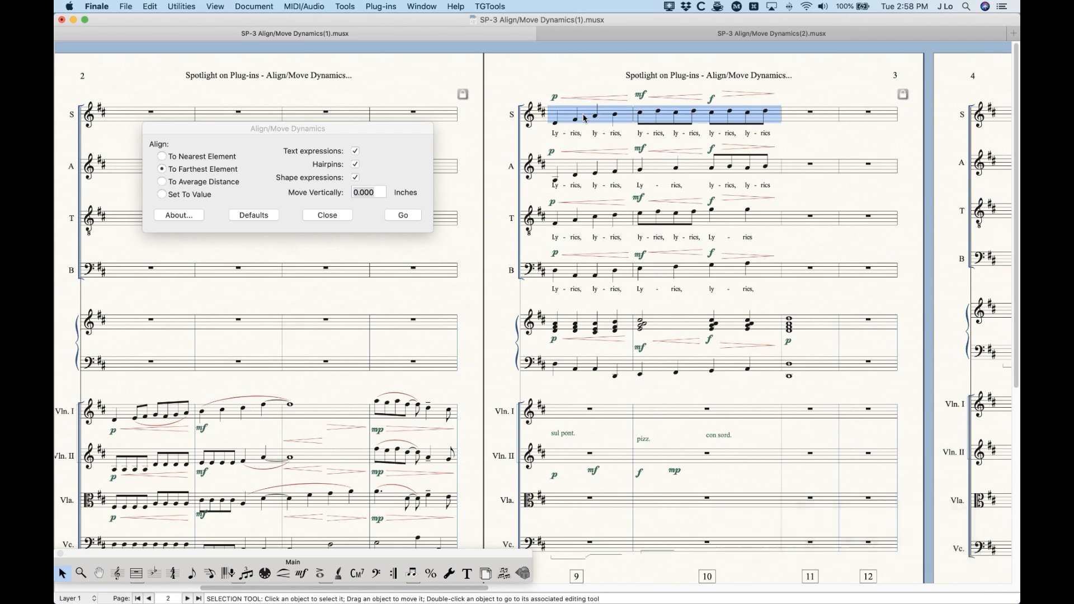
{"action": "left_click", "coordinate": [221, 140]}
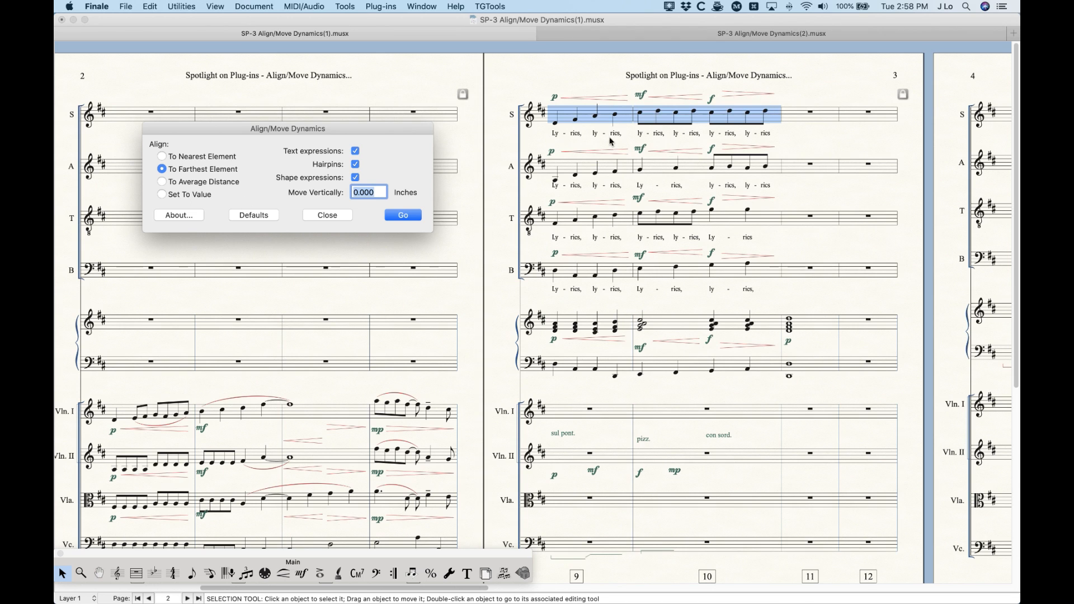
{"action": "left_click", "coordinate": [403, 215]}
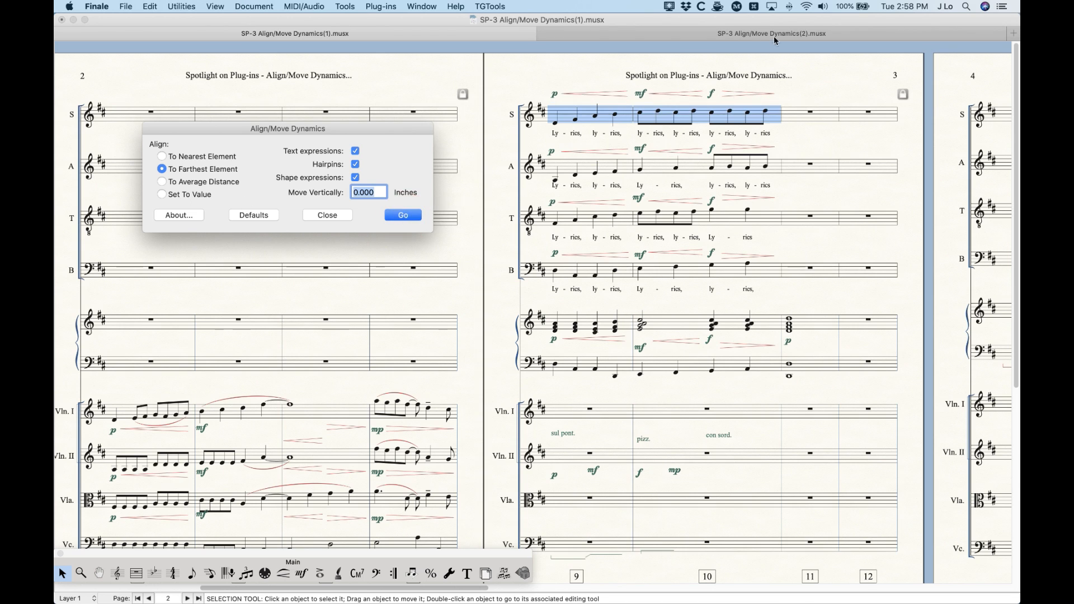
{"action": "left_click", "coordinate": [563, 73]}
{"action": "key", "text": "super+z"}
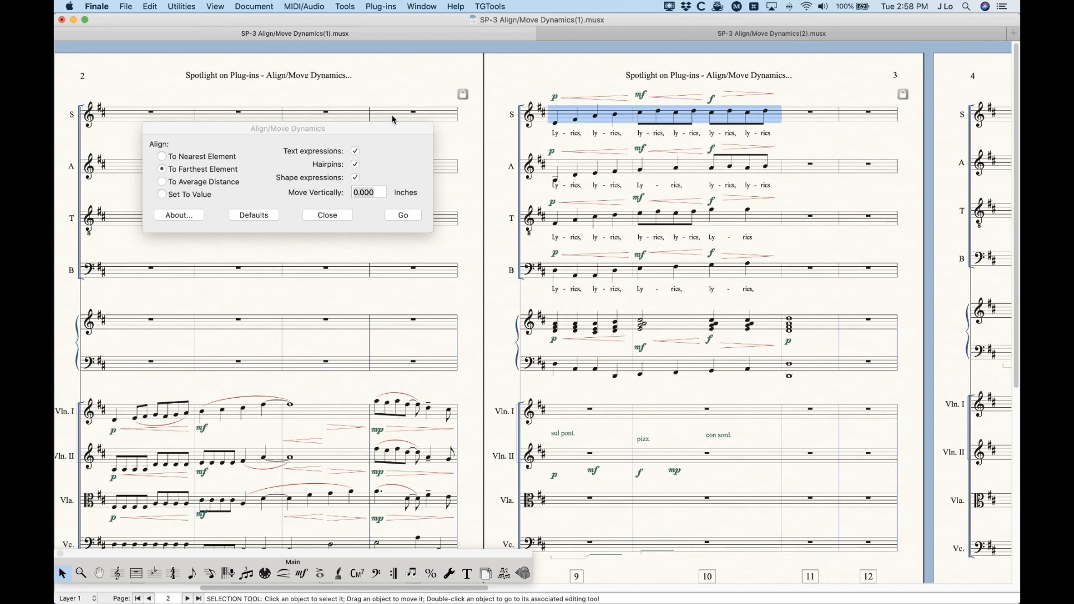
{"action": "left_click", "coordinate": [689, 297]}
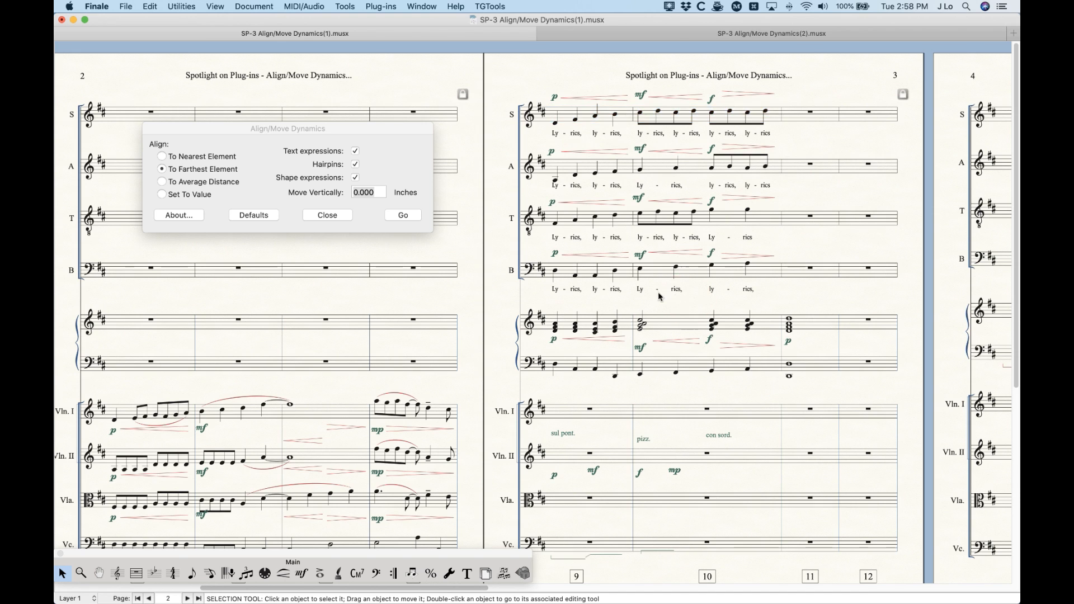
Step: Check which piano staff each of the two hairpins in measure 10 is attached to
{"action": "key", "text": "super+equal"}
{"action": "key", "text": "super+equal"}
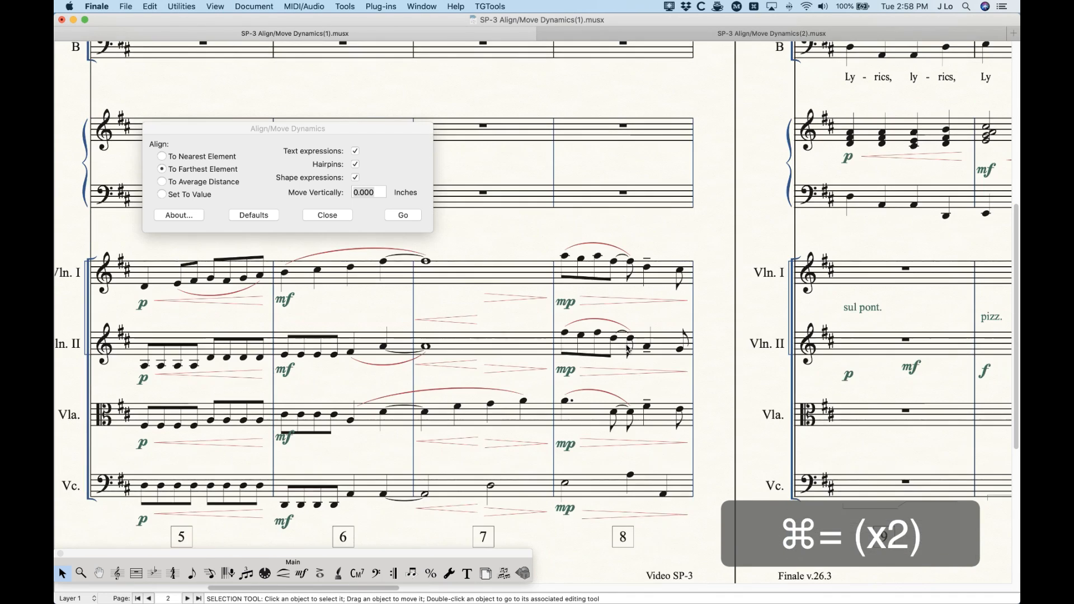
{"action": "scroll", "coordinate": [618, 349], "scroll_direction": "right", "scroll_amount": 6}
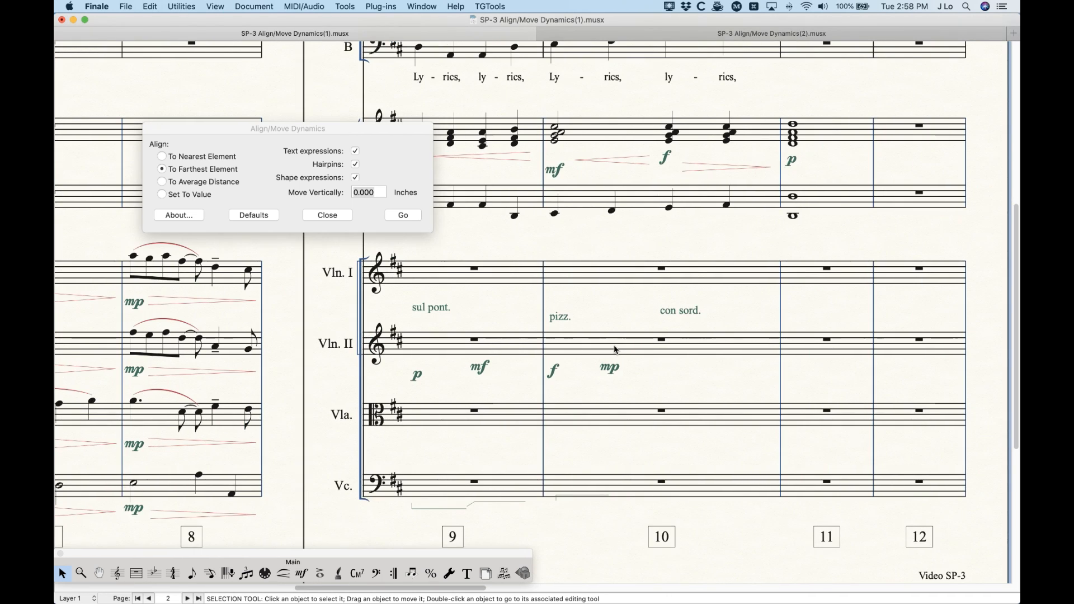
{"action": "left_click_drag", "start_coordinate": [395, 125], "coordinate": [671, 323]}
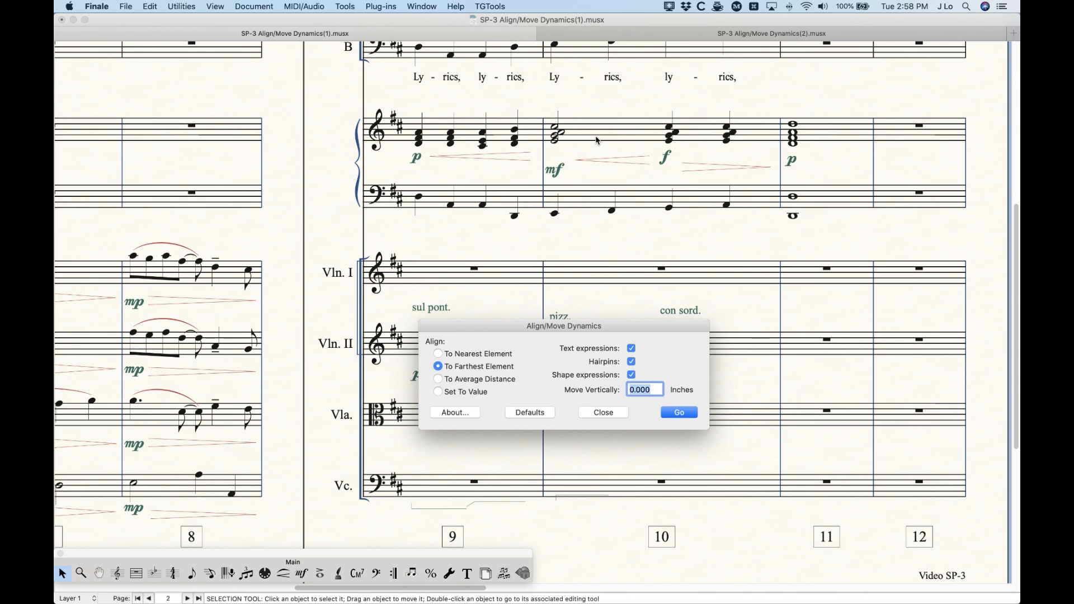
{"action": "left_click", "coordinate": [628, 132]}
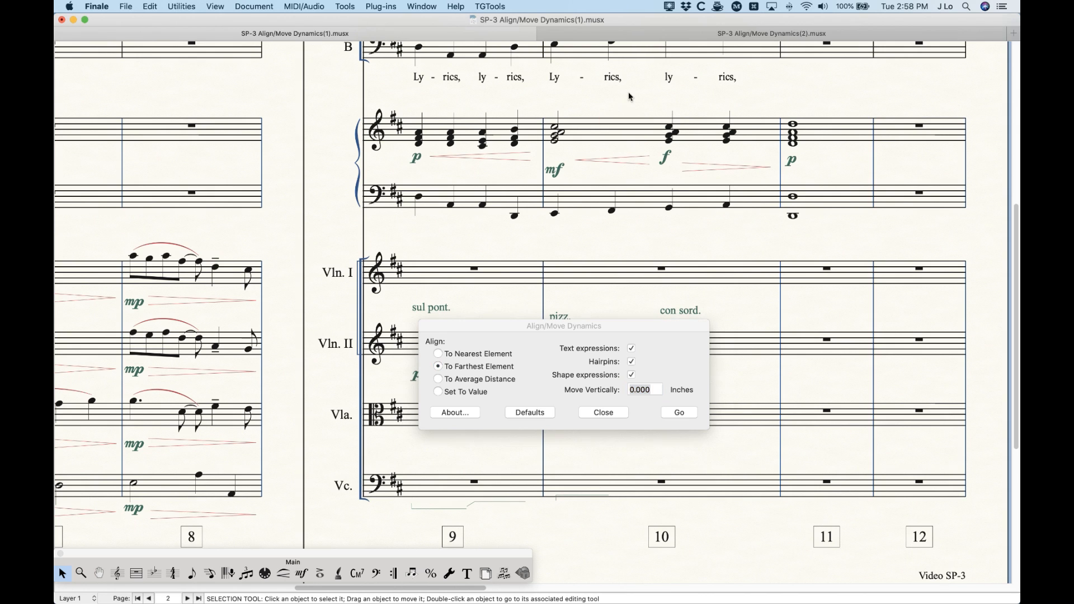
{"action": "left_click", "coordinate": [617, 160]}
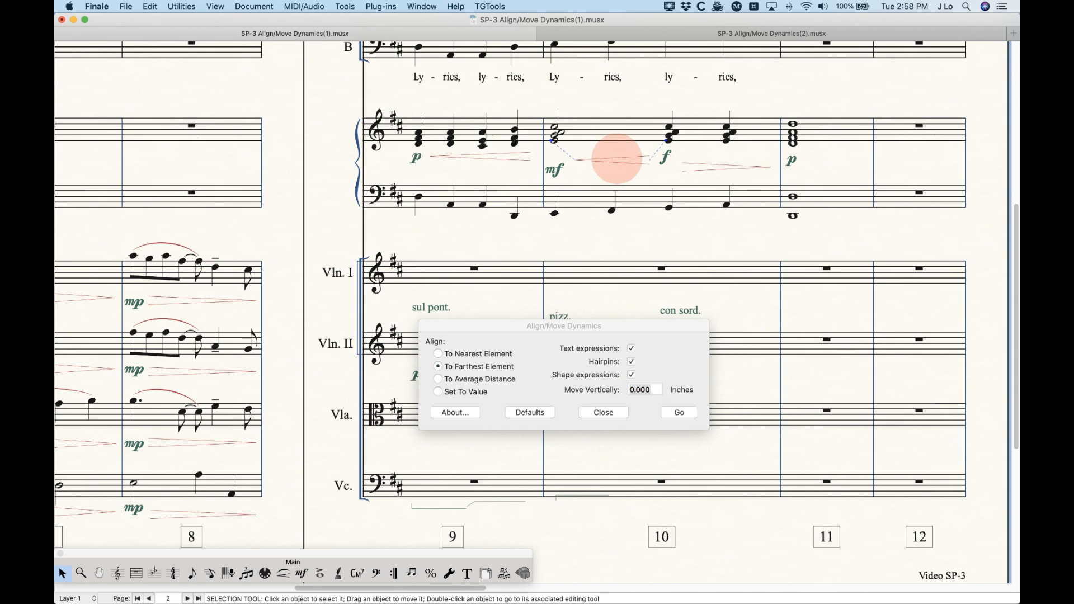
{"action": "left_click", "coordinate": [724, 166]}
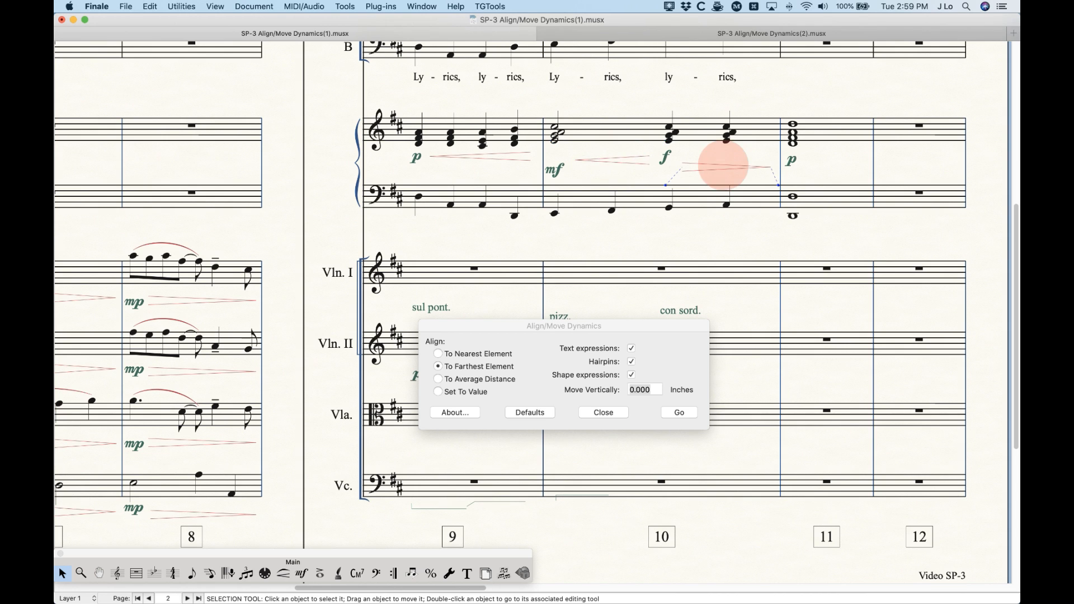
Step: Align the dynamics of the piano's upper staff in measures 9–12 to the average distance
{"action": "left_click", "coordinate": [505, 133]}
{"action": "left_click", "coordinate": [902, 130]}
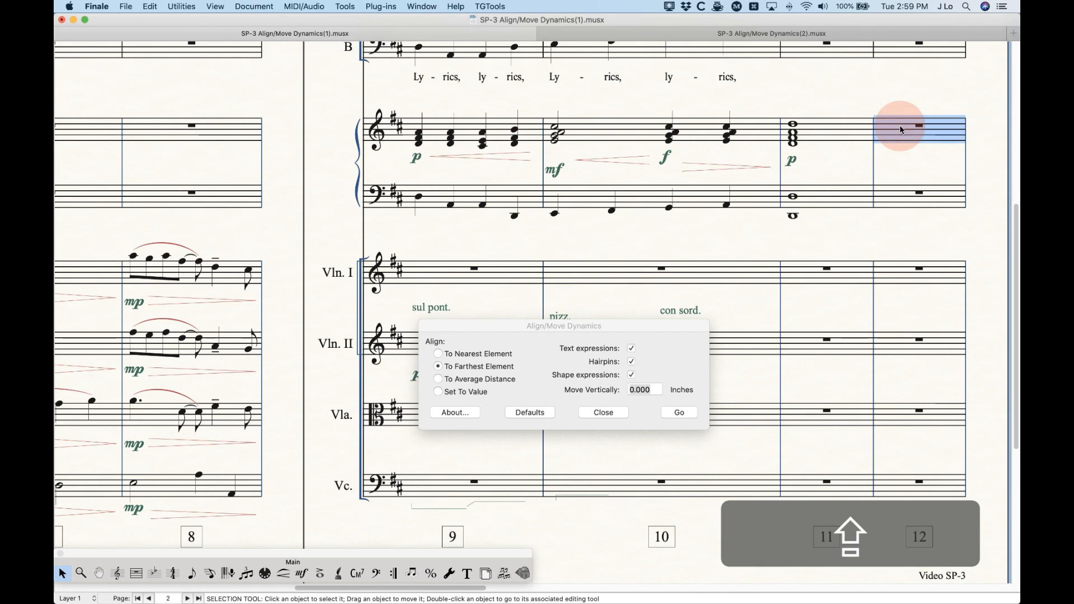
{"action": "left_click", "coordinate": [469, 383]}
{"action": "left_click", "coordinate": [469, 383]}
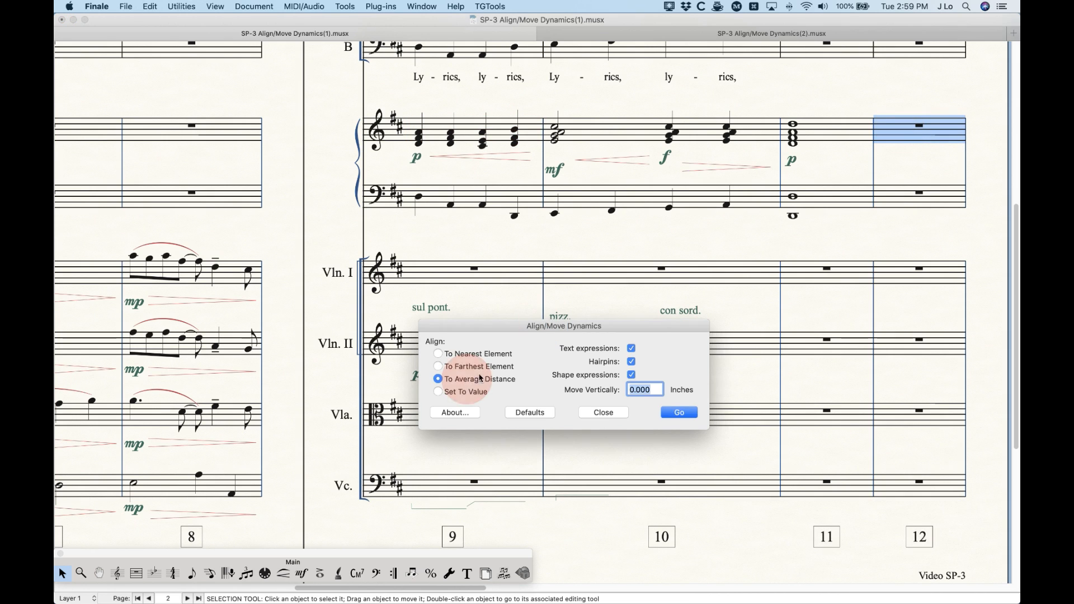
{"action": "left_click", "coordinate": [512, 133]}
{"action": "left_click", "coordinate": [494, 129]}
{"action": "left_click", "coordinate": [925, 125]}
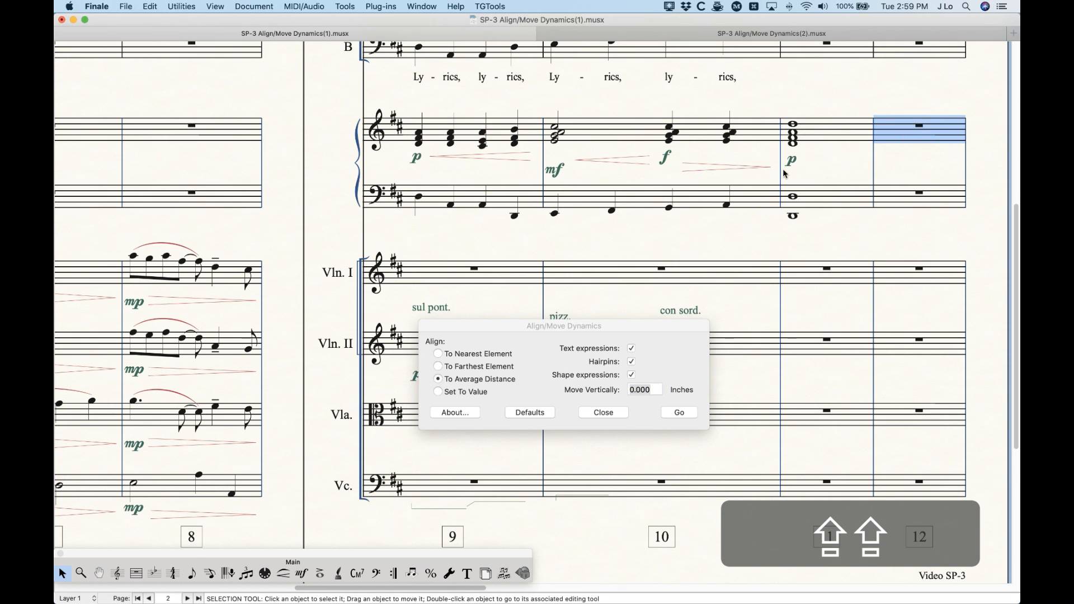
{"action": "left_click", "coordinate": [496, 147], "text": "shift"}
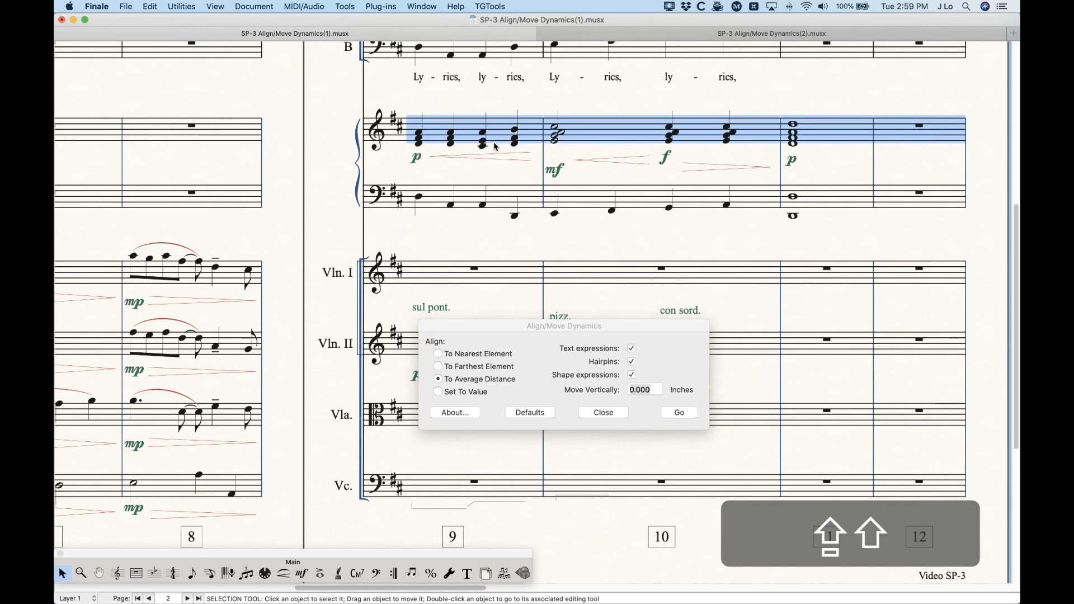
{"action": "left_click", "coordinate": [602, 327]}
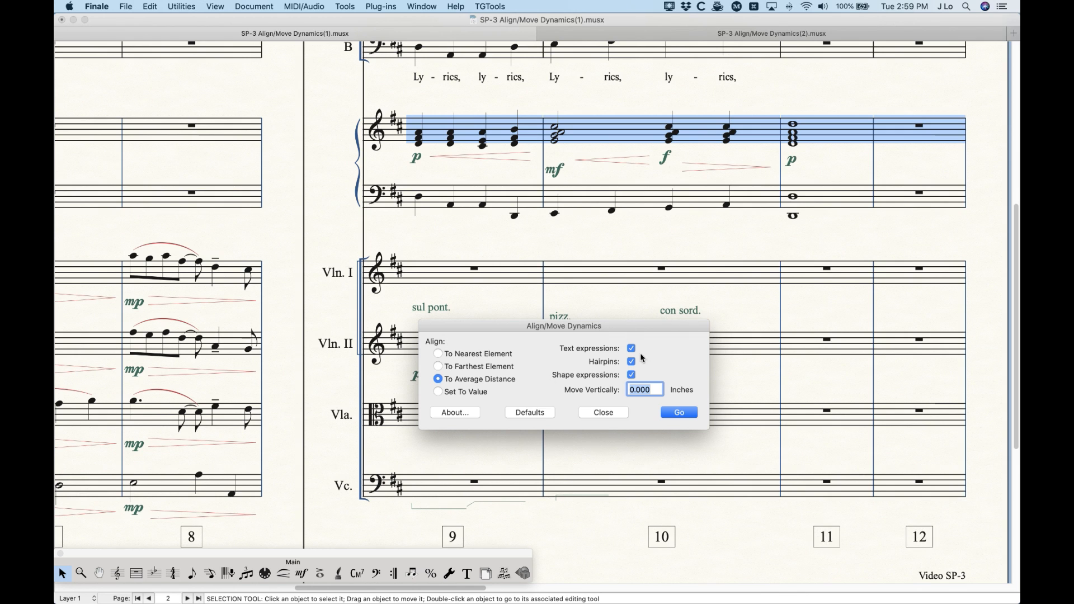
{"action": "left_click", "coordinate": [676, 413]}
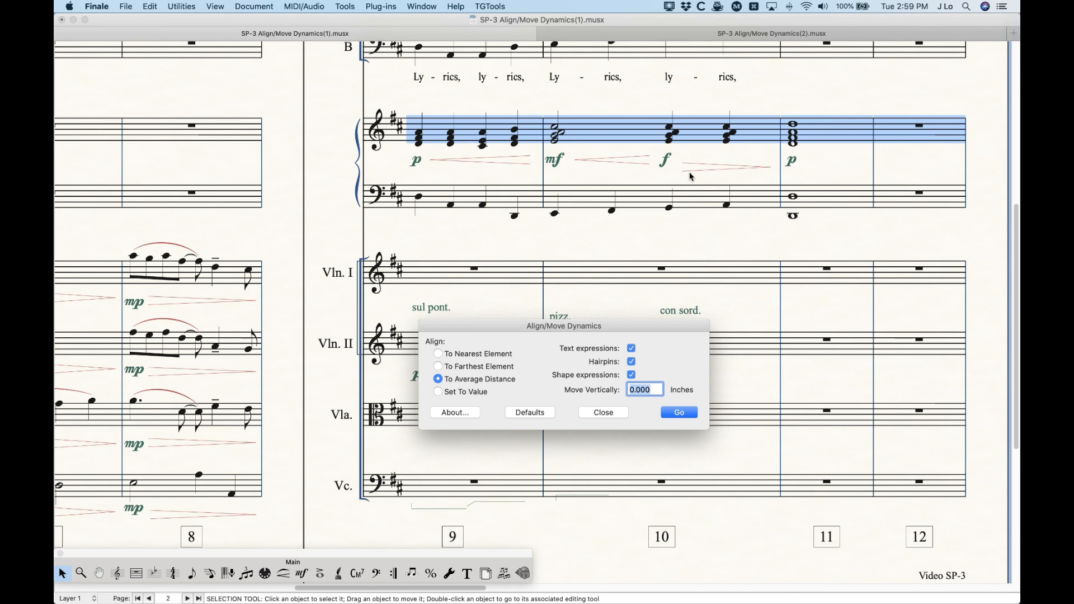
Step: Recheck the second hairpin in measure 10, and undo the average-distance alignment of the piano dynamics
{"action": "left_click", "coordinate": [718, 168]}
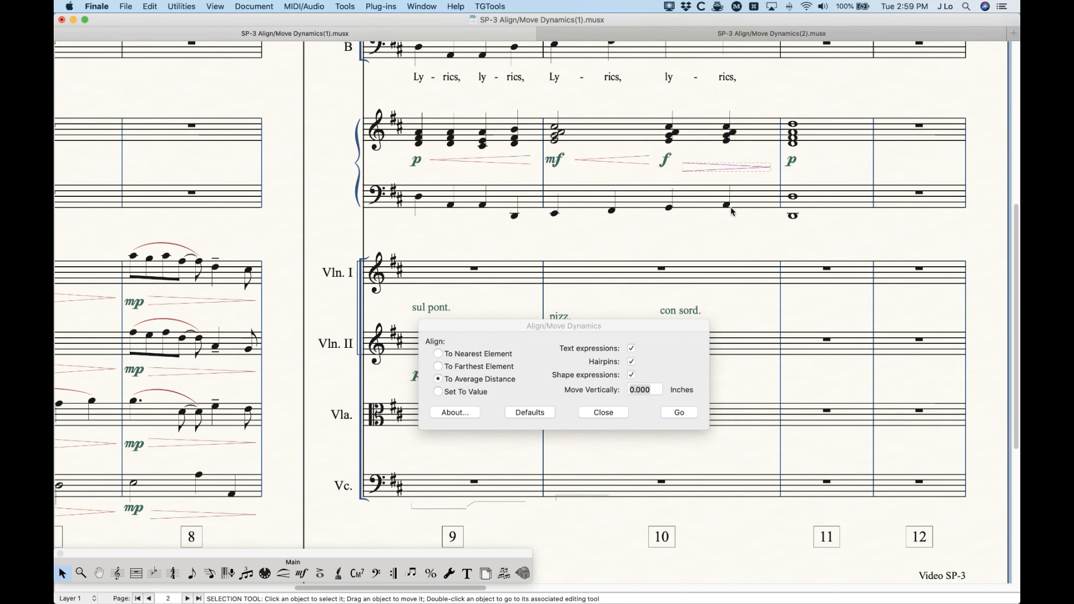
{"action": "left_click", "coordinate": [706, 168]}
{"action": "key", "text": "super+z"}
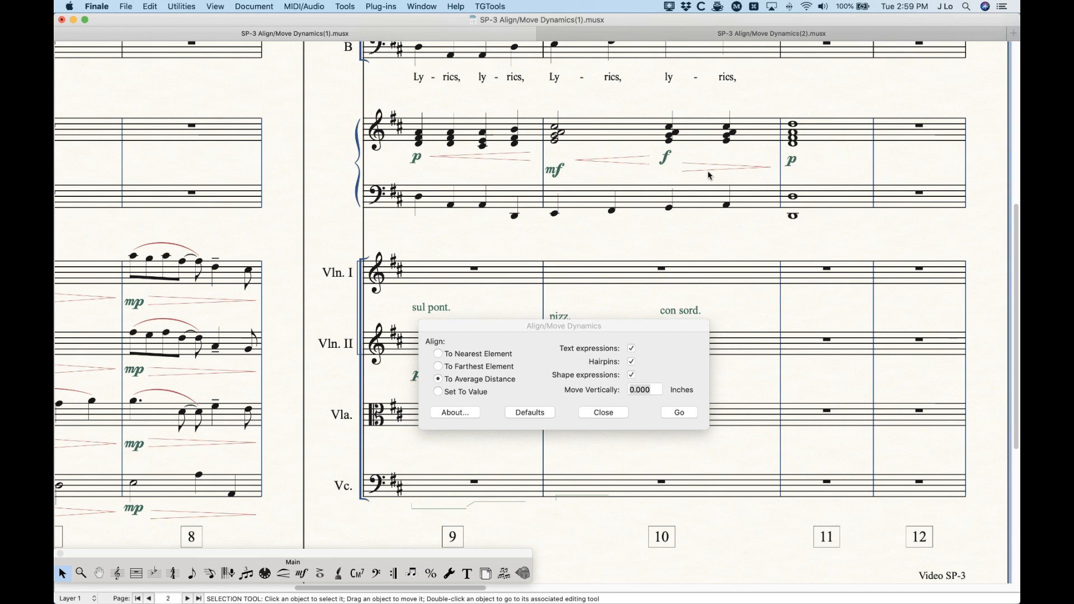
{"action": "key", "text": "super"}
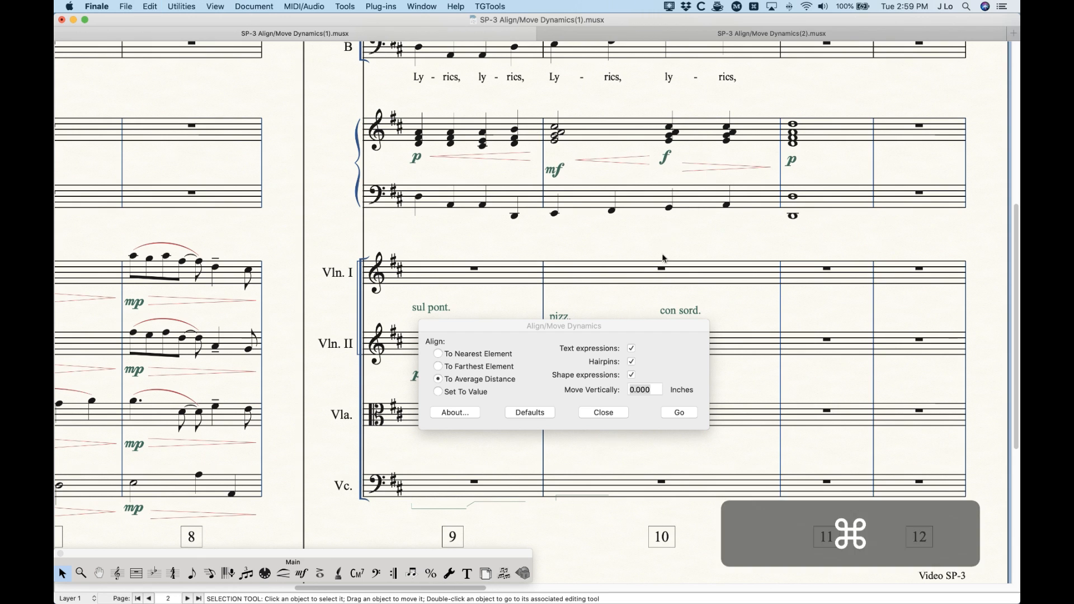
Step: Try the average-distance alignment on the Violin II dynamics and text expressions in measures 9–10, and undo it
{"action": "key", "text": "super+minus"}
{"action": "key", "text": "super+minus"}
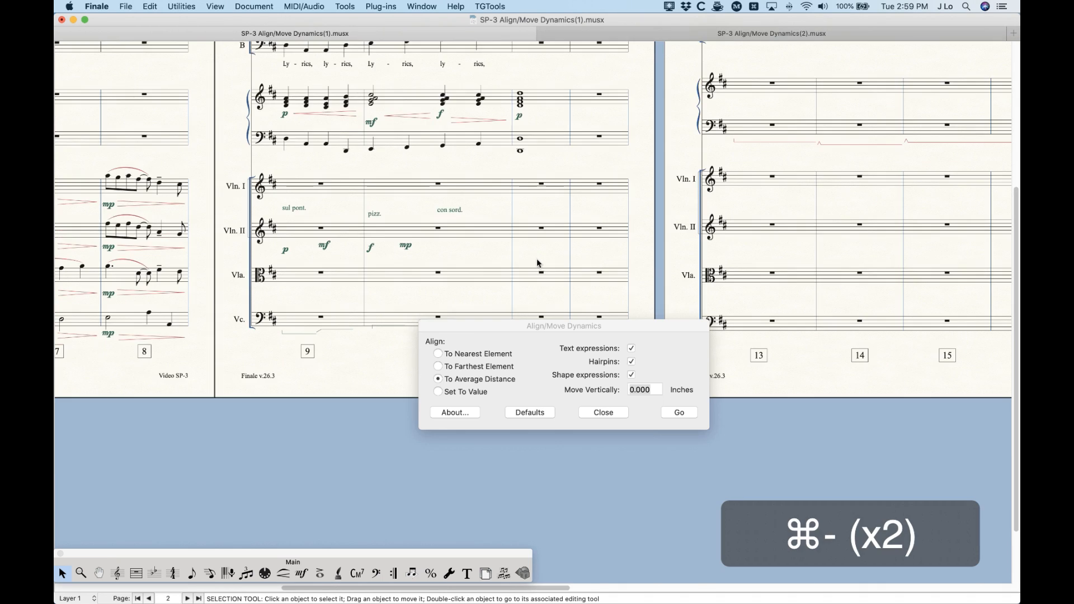
{"action": "scroll", "coordinate": [582, 231], "scroll_direction": "left", "scroll_amount": 4}
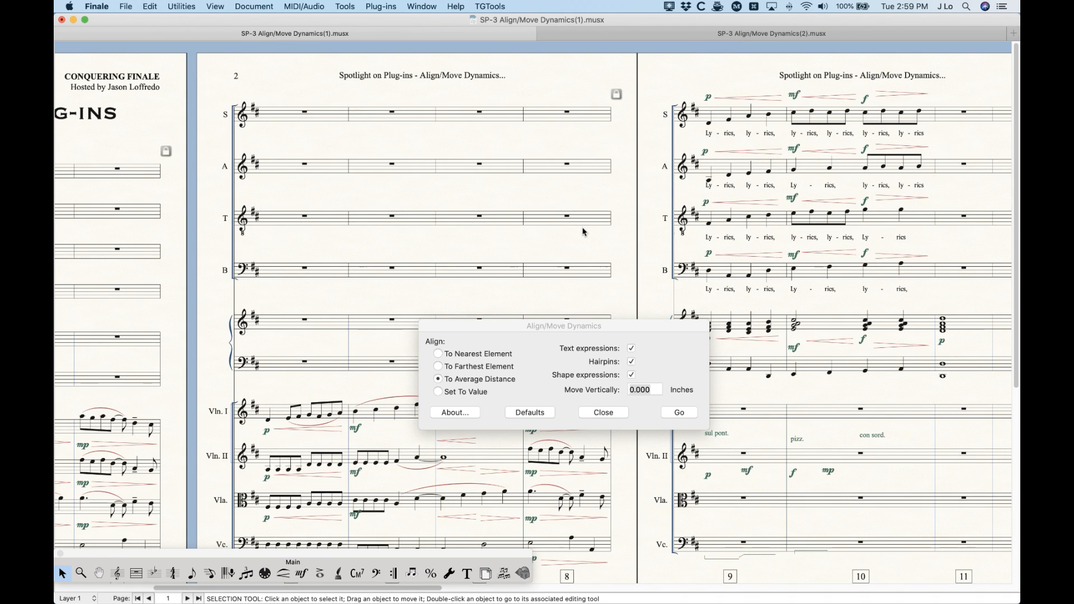
{"action": "scroll", "coordinate": [582, 232], "scroll_direction": "right", "scroll_amount": 10}
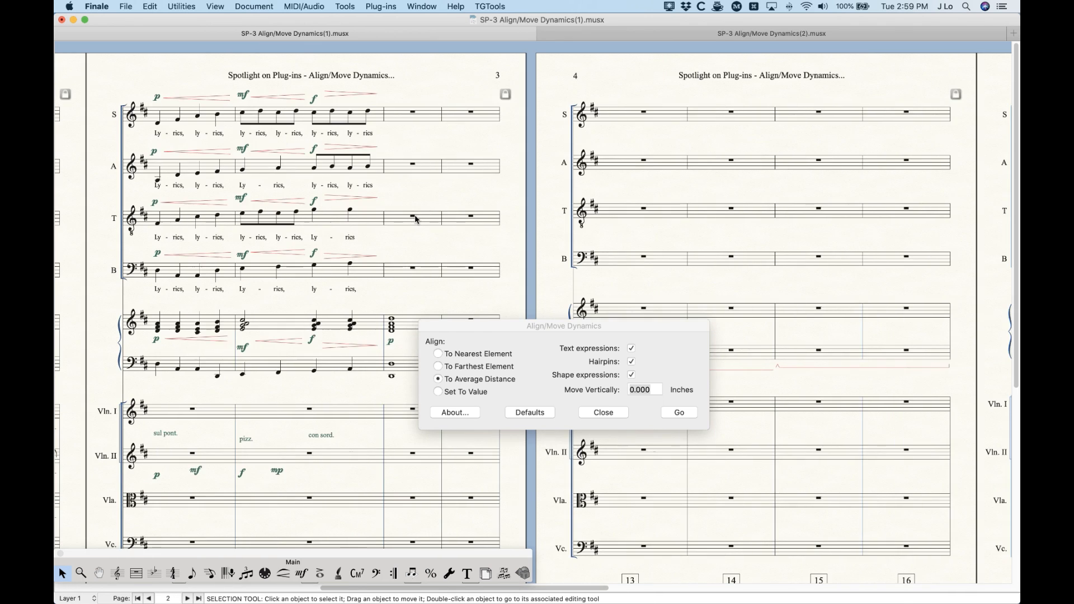
{"action": "scroll", "coordinate": [421, 233], "scroll_direction": "down", "scroll_amount": 2}
{"action": "scroll", "coordinate": [345, 320], "scroll_direction": "down", "scroll_amount": 3}
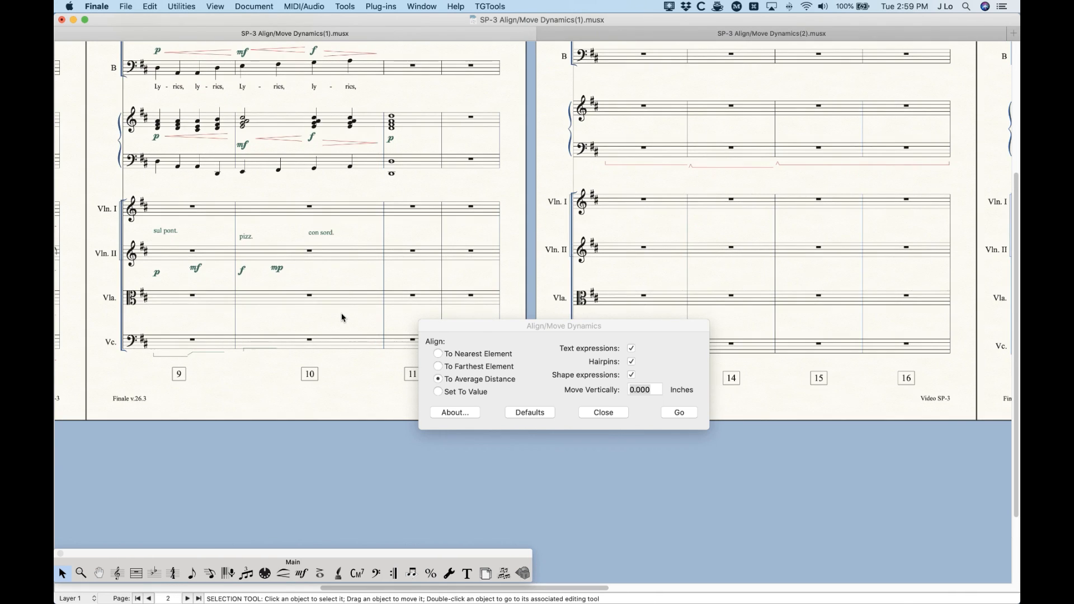
{"action": "key", "text": "super+equal"}
{"action": "key", "text": "super+equal"}
{"action": "scroll", "coordinate": [343, 319], "scroll_direction": "down", "scroll_amount": 1}
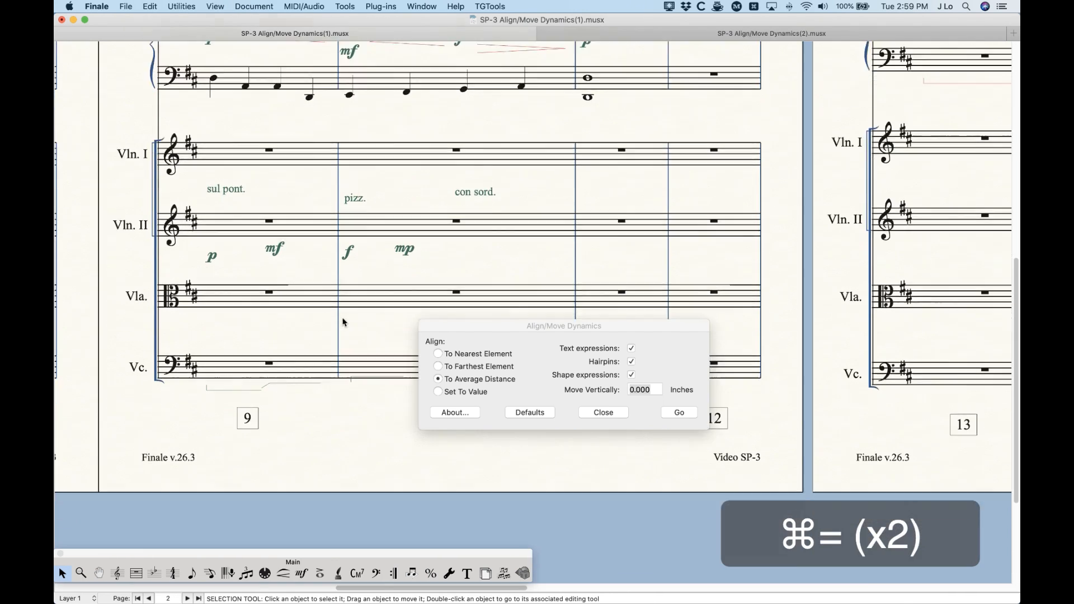
{"action": "left_click", "coordinate": [252, 219]}
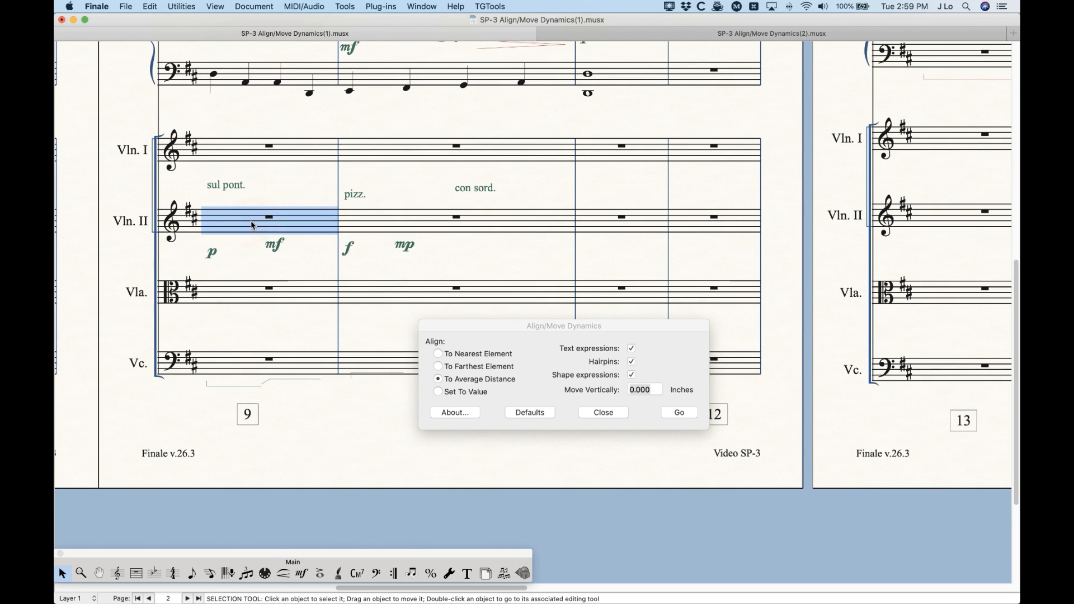
{"action": "left_click", "coordinate": [530, 226], "text": "shift"}
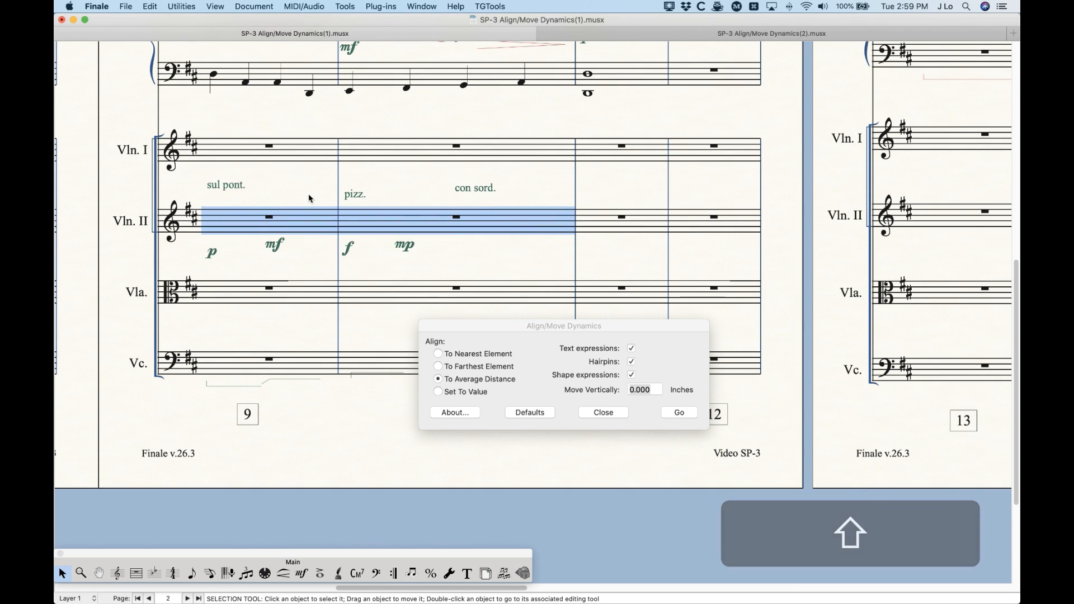
{"action": "left_click", "coordinate": [548, 327]}
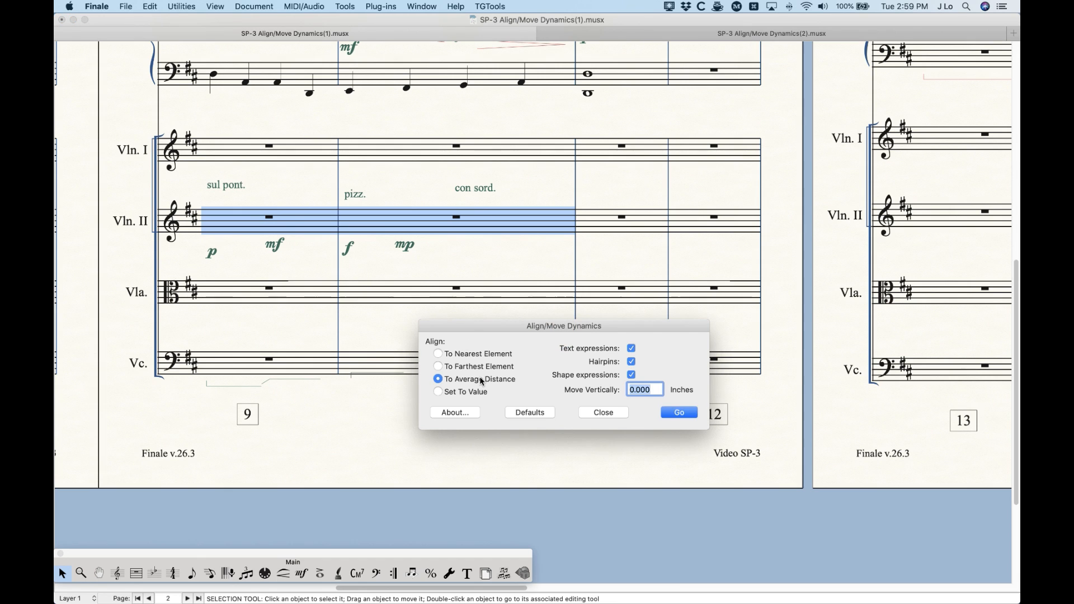
{"action": "left_click", "coordinate": [678, 414]}
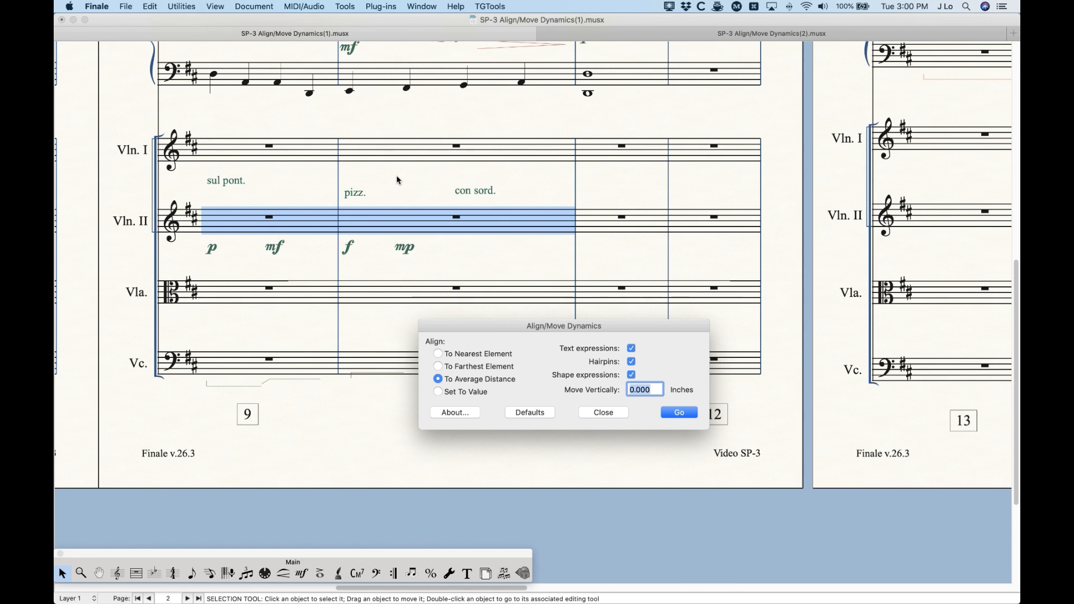
{"action": "key", "text": "super+z"}
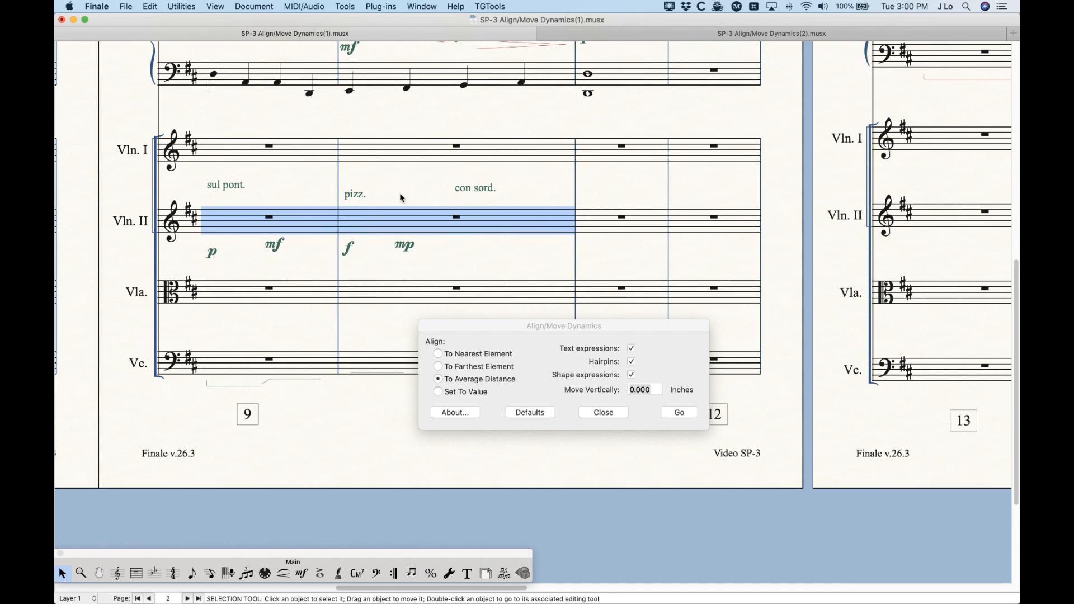
Step: Align the line markings below the cello staff in measures 9–10 to the average distance, and clear the selection
{"action": "left_click", "coordinate": [510, 330]}
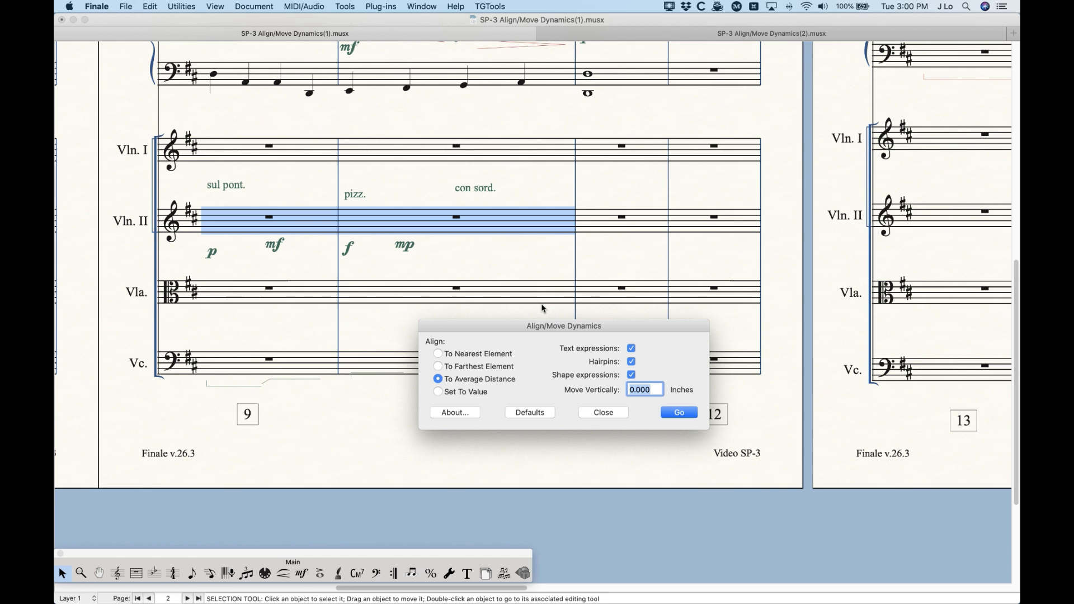
{"action": "left_click_drag", "start_coordinate": [536, 328], "coordinate": [606, 188]}
{"action": "left_click", "coordinate": [268, 366]}
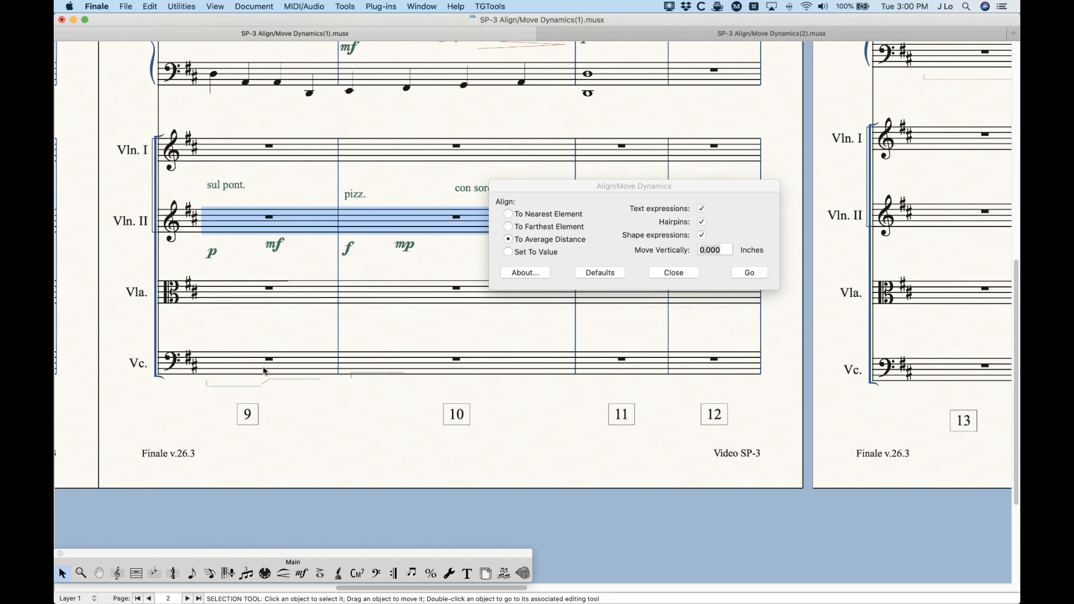
{"action": "left_click", "coordinate": [266, 370]}
{"action": "left_click", "coordinate": [386, 368], "text": "shift"}
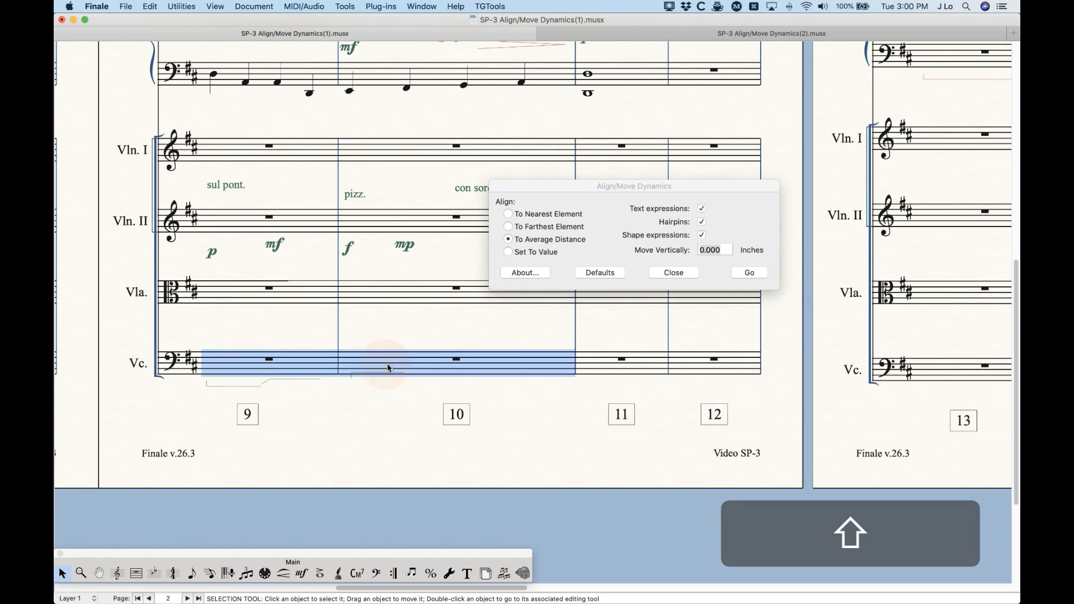
{"action": "left_click", "coordinate": [751, 219]}
{"action": "left_click", "coordinate": [750, 273]}
{"action": "left_click", "coordinate": [314, 402]}
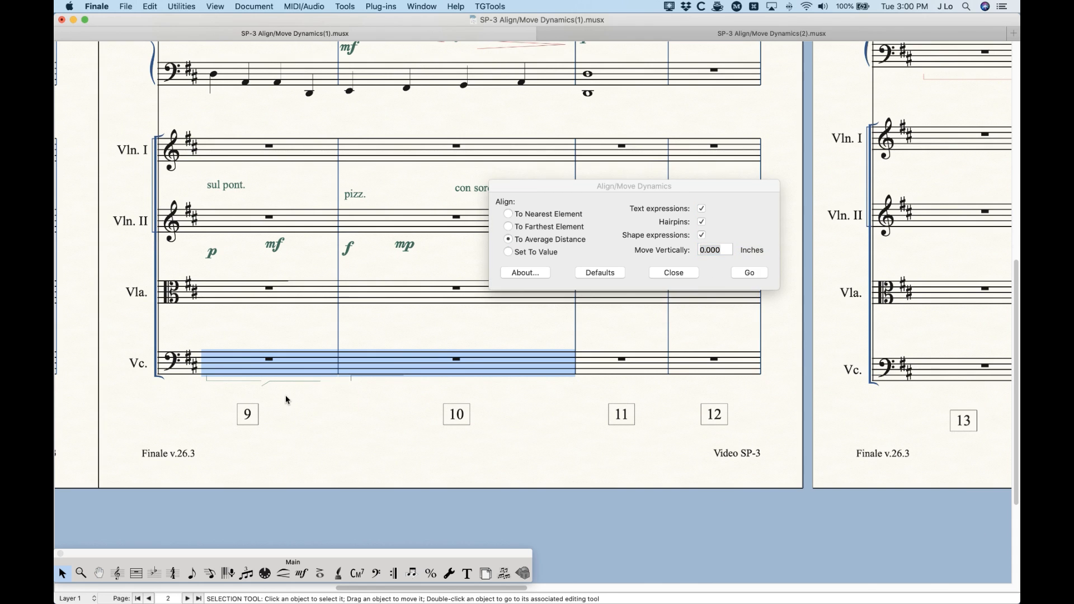
{"action": "left_click", "coordinate": [313, 396]}
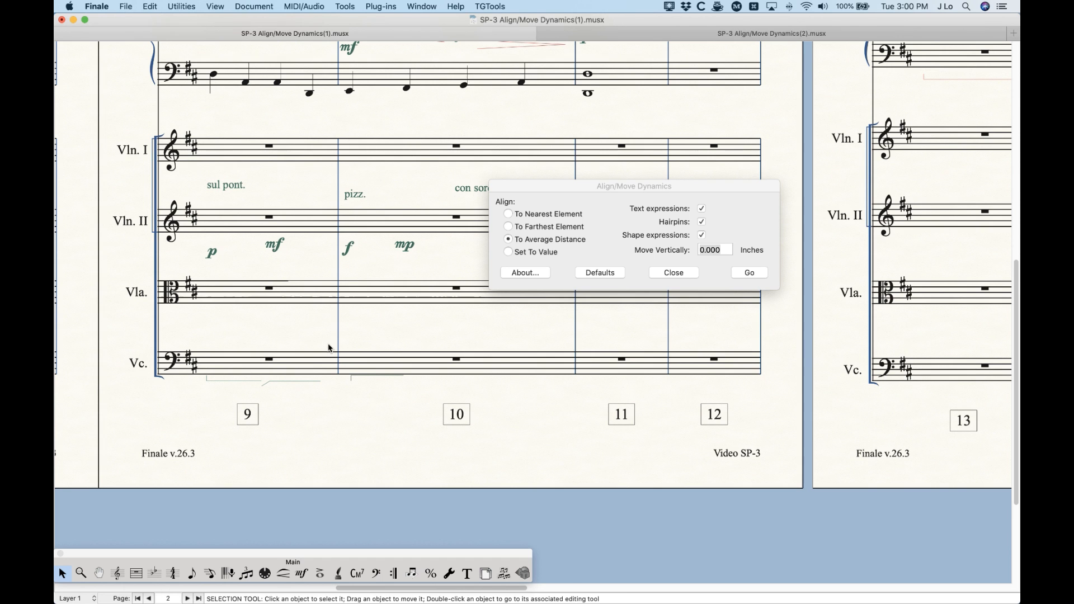
Step: Return to the opening page of the score and open the Violin I part for editing
{"action": "key", "text": "super+minus"}
{"action": "key", "text": "super+minus"}
{"action": "key", "text": "super+minus"}
{"action": "scroll", "coordinate": [296, 360], "scroll_direction": "up", "scroll_amount": 5}
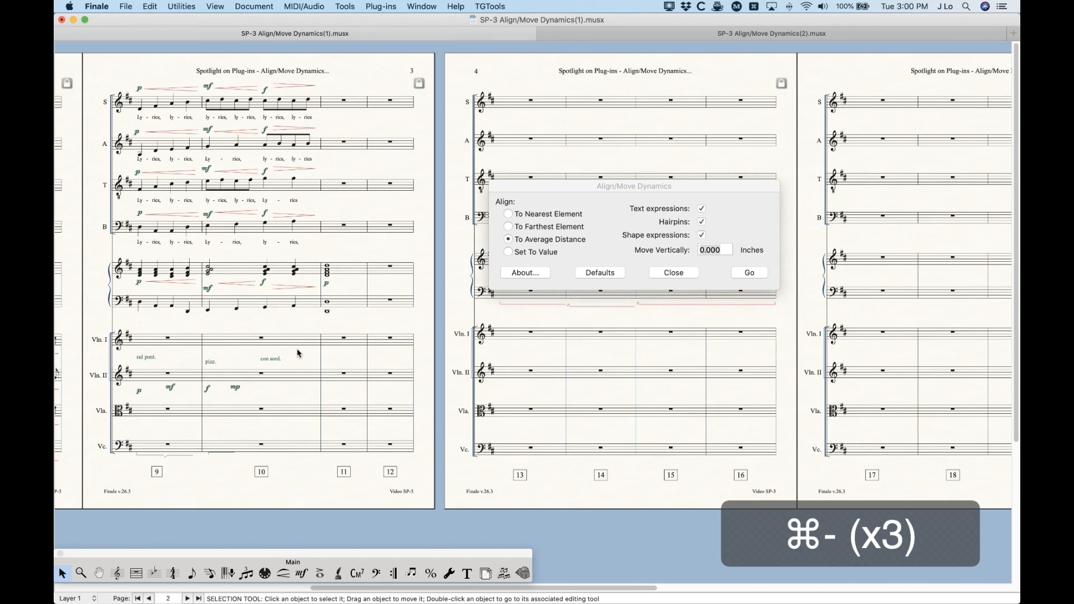
{"action": "scroll", "coordinate": [297, 354], "scroll_direction": "left", "scroll_amount": 12}
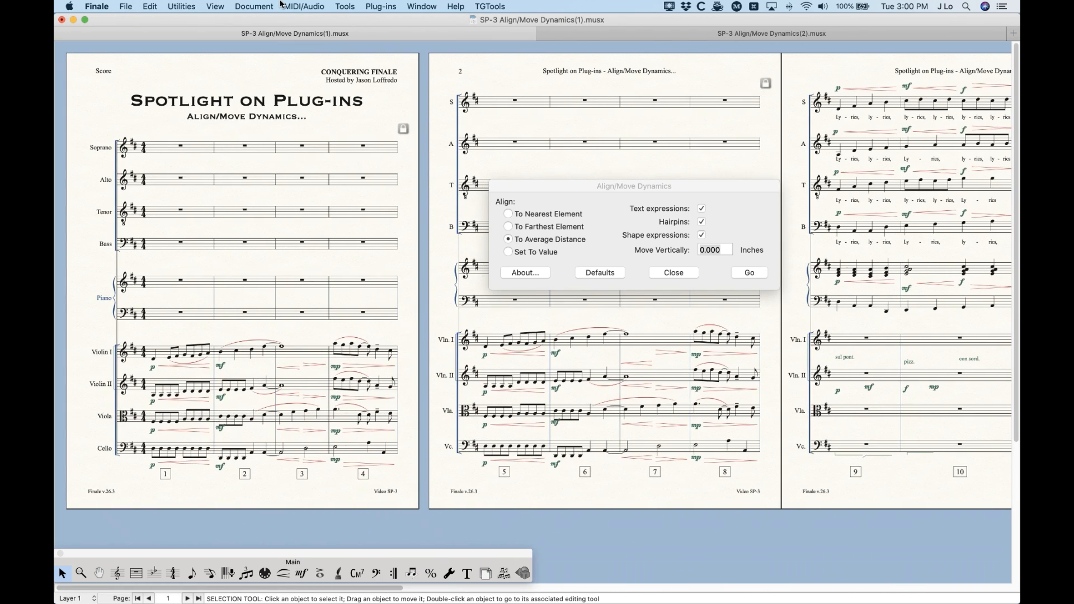
{"action": "left_click", "coordinate": [254, 6]}
{"action": "mouse_move", "coordinate": [303, 32]}
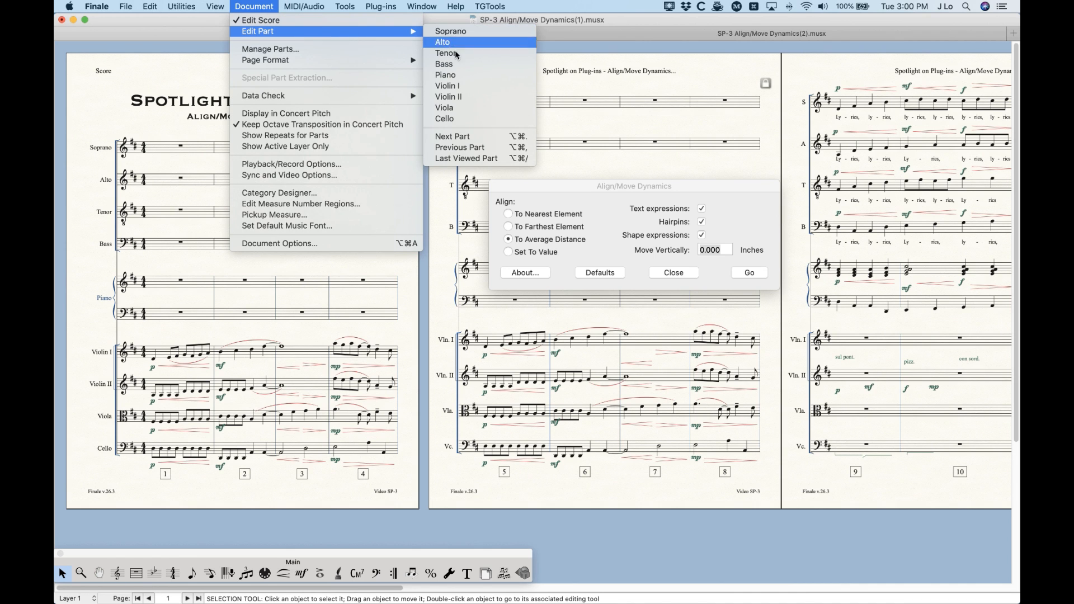
{"action": "left_click", "coordinate": [451, 86]}
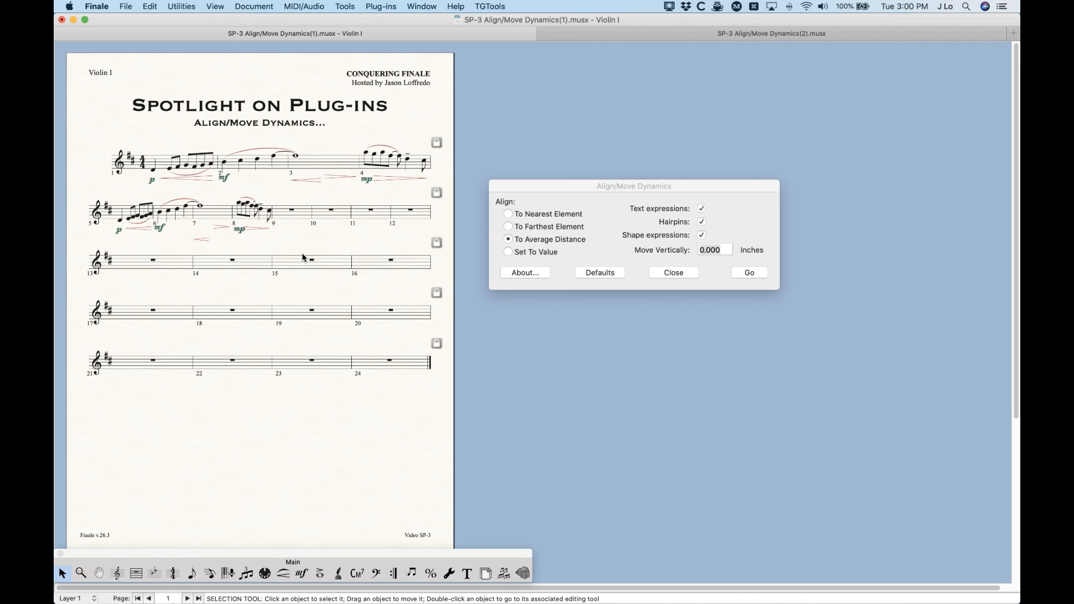
Step: Reposition the Align/Move Dynamics dialog below the second system and move measure 9 of the Violin I part to the third system
{"action": "key", "text": "super+equal"}
{"action": "key", "text": "super+equal"}
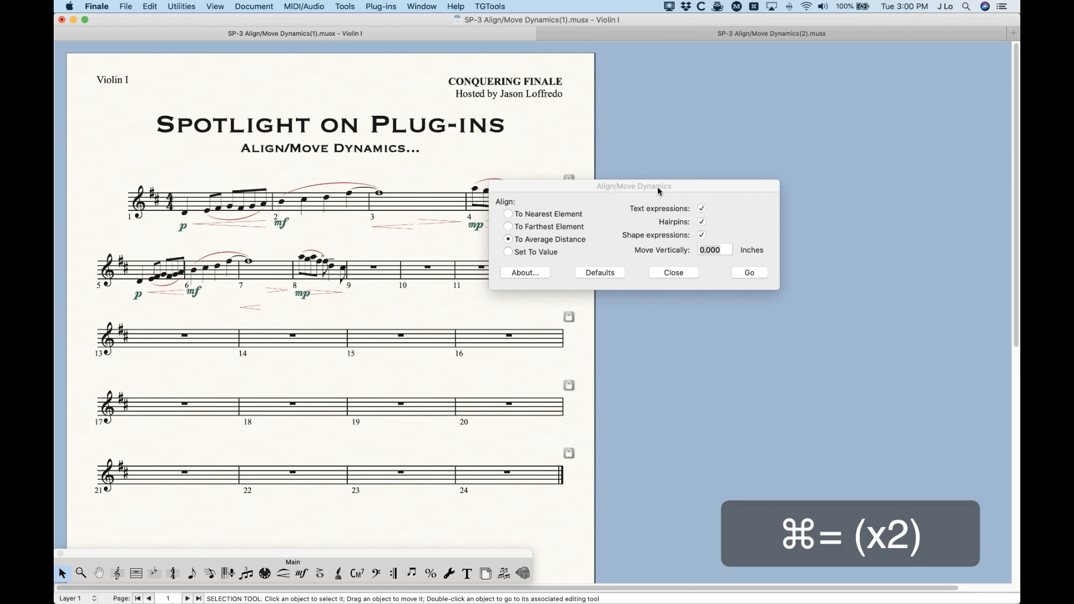
{"action": "left_click_drag", "start_coordinate": [659, 189], "coordinate": [473, 360]}
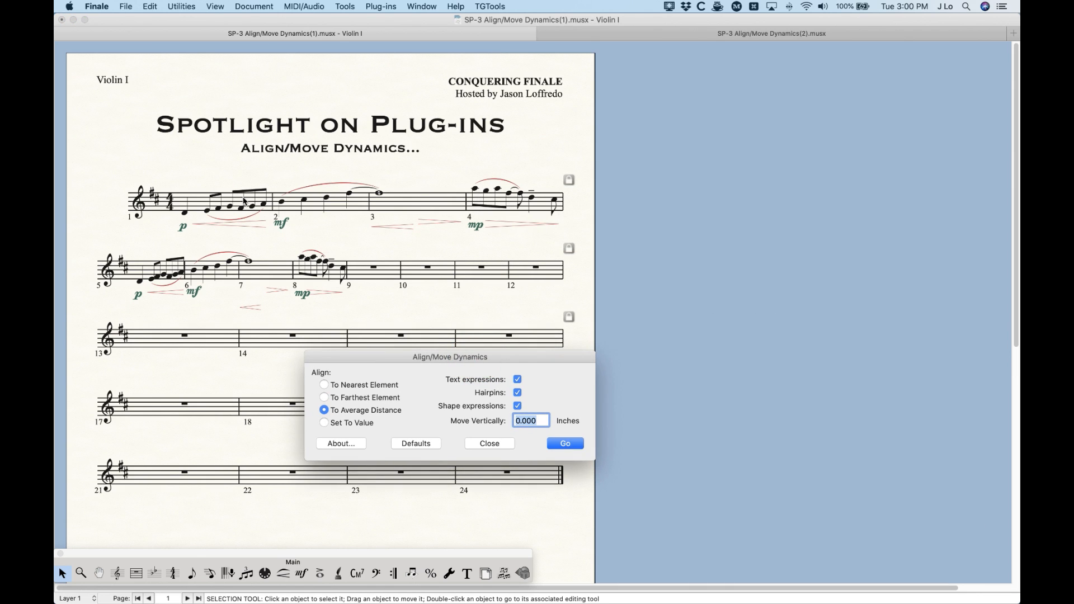
{"action": "left_click", "coordinate": [348, 280]}
{"action": "left_click", "coordinate": [359, 279]}
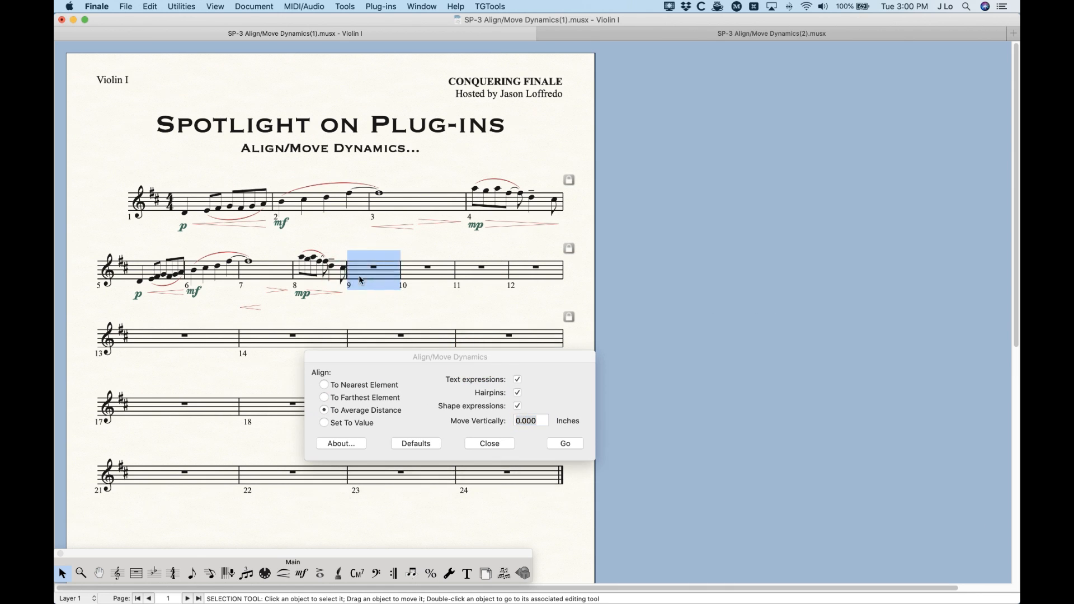
Step: Try moving measure 5 up to the first system of the Violin I part, and return it to the second system
{"action": "left_click", "coordinate": [193, 269]}
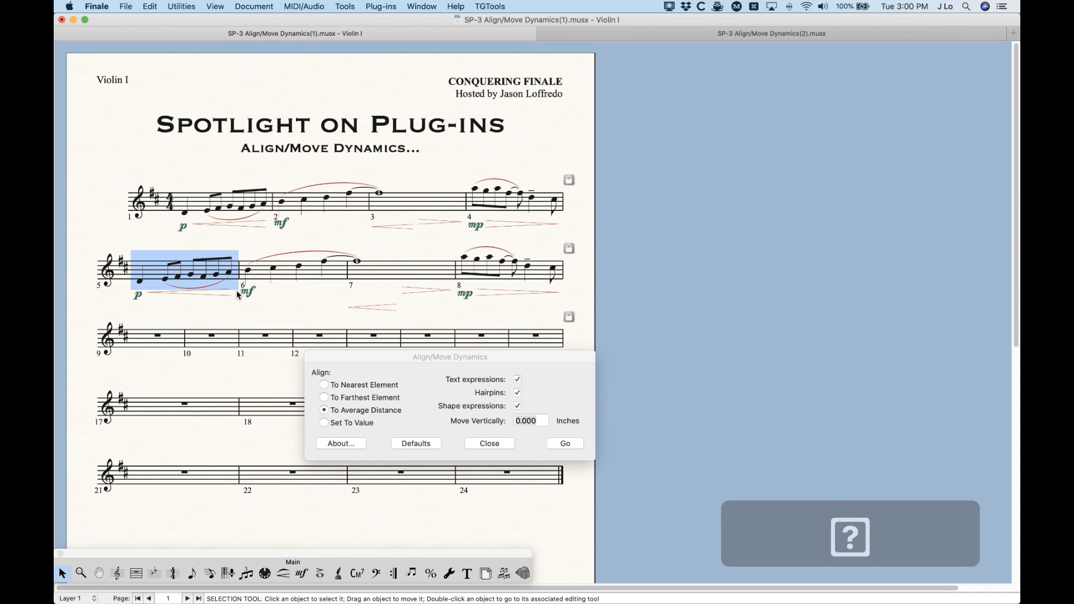
{"action": "left_click", "coordinate": [203, 204]}
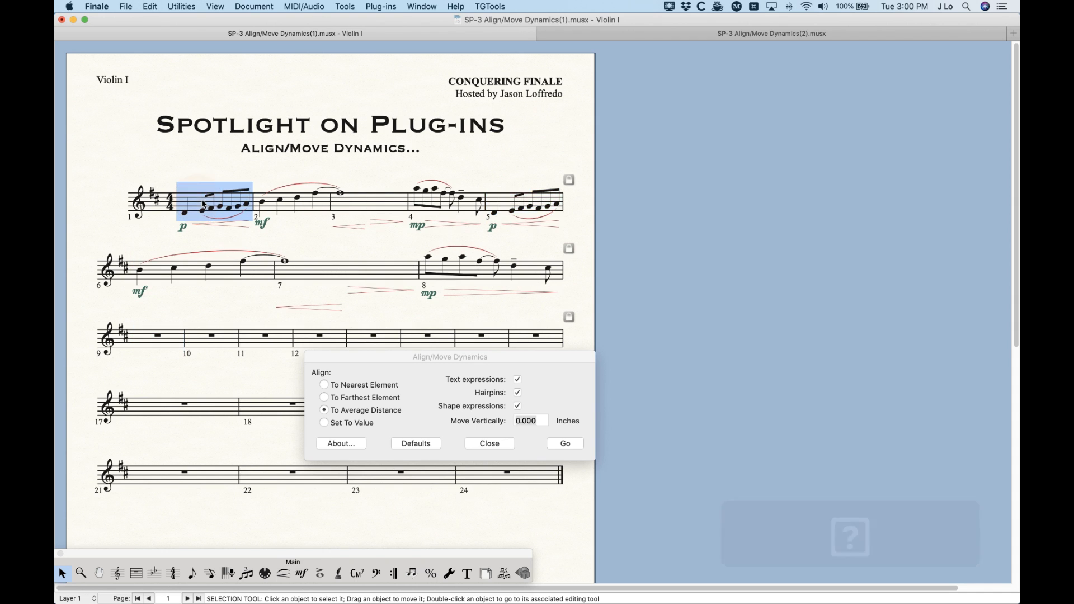
{"action": "left_click", "coordinate": [507, 211], "text": "shift"}
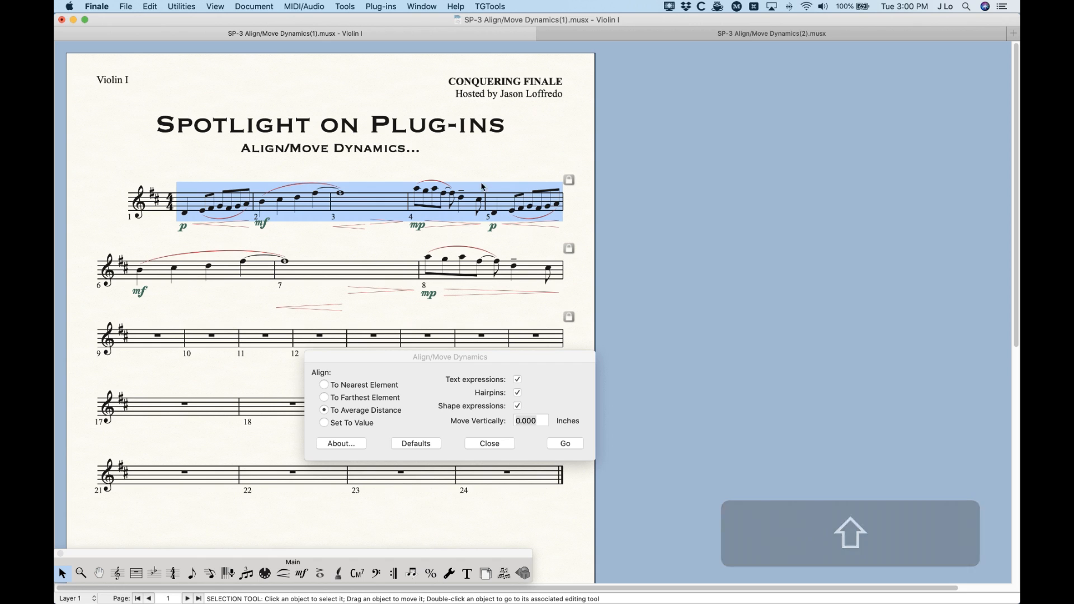
{"action": "left_click", "coordinate": [526, 163]}
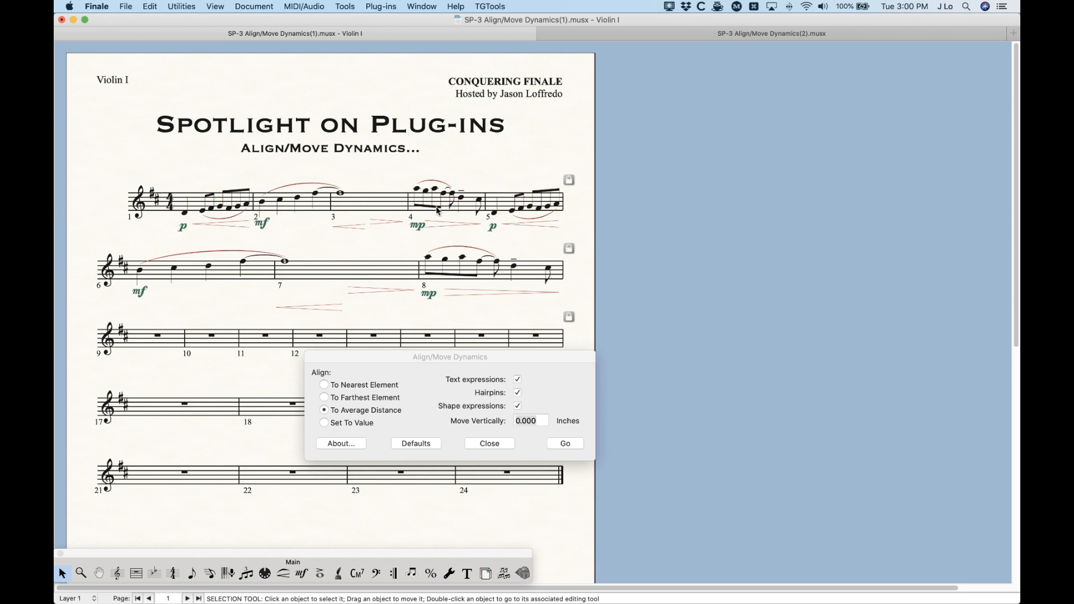
{"action": "left_click", "coordinate": [510, 207]}
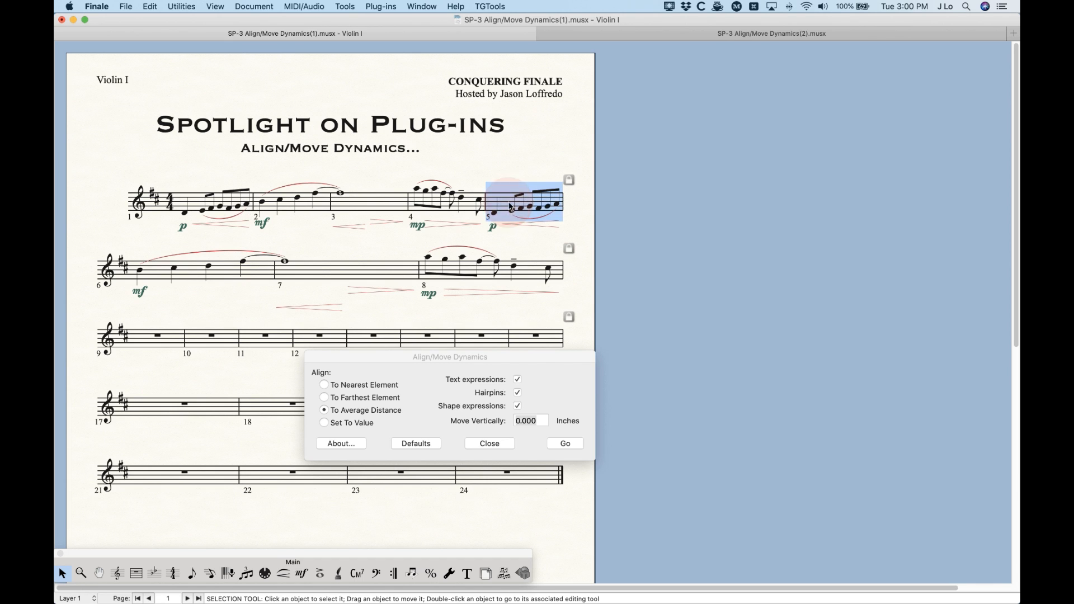
{"action": "key", "text": "Down"}
Step: Align the dynamics and hairpins in measures 1–4 of the Violin I part to the average distance, and return to the full score
{"action": "left_click", "coordinate": [541, 206]}
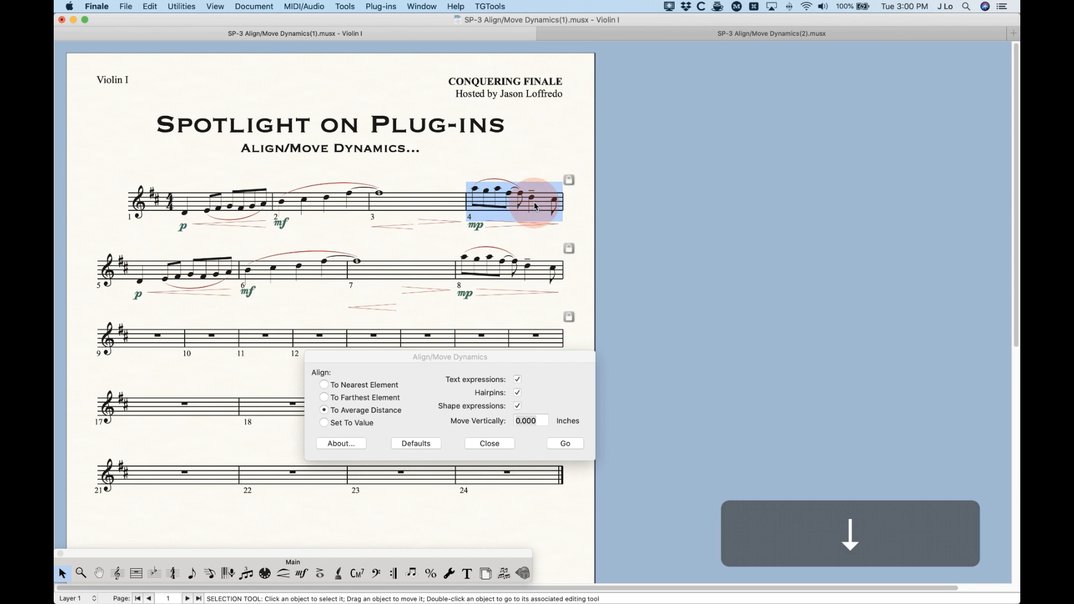
{"action": "left_click", "coordinate": [230, 205], "text": "shift"}
{"action": "left_click_drag", "start_coordinate": [420, 361], "coordinate": [481, 340]}
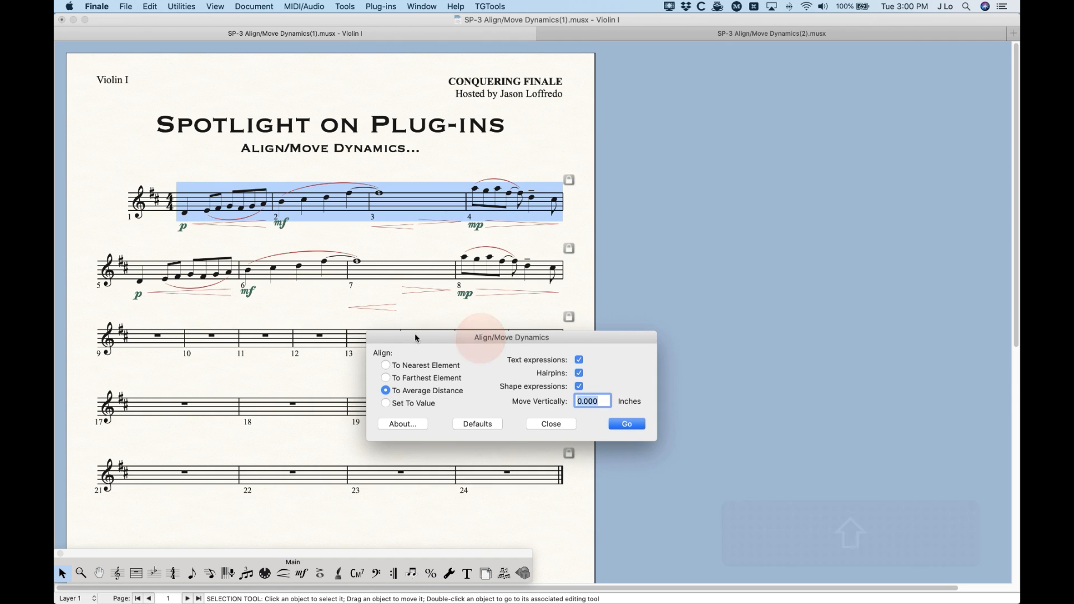
{"action": "left_click", "coordinate": [566, 444]}
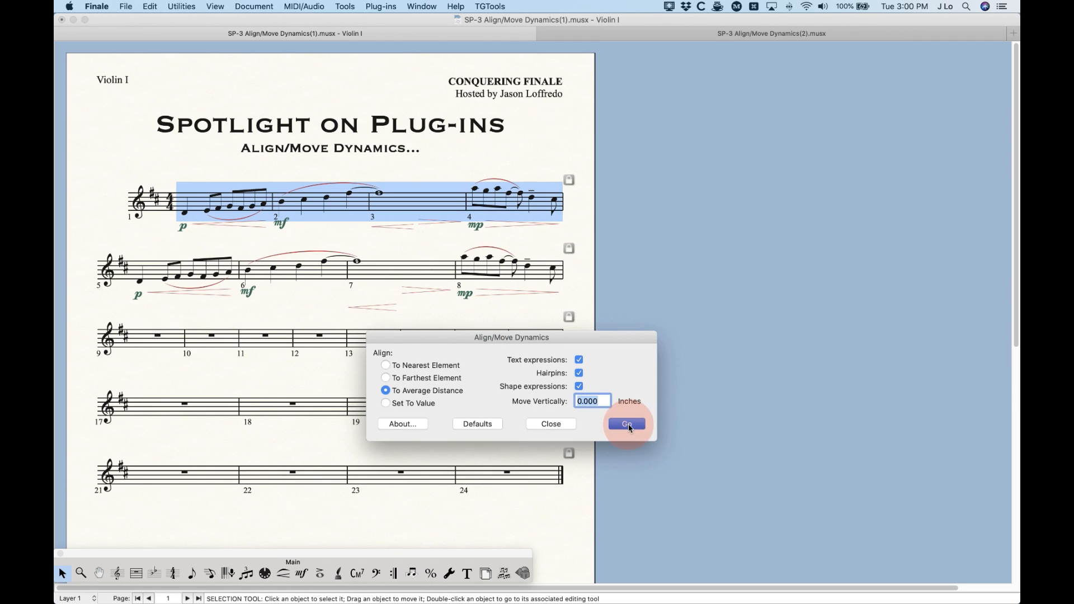
{"action": "left_click", "coordinate": [370, 234]}
{"action": "left_click", "coordinate": [489, 308]}
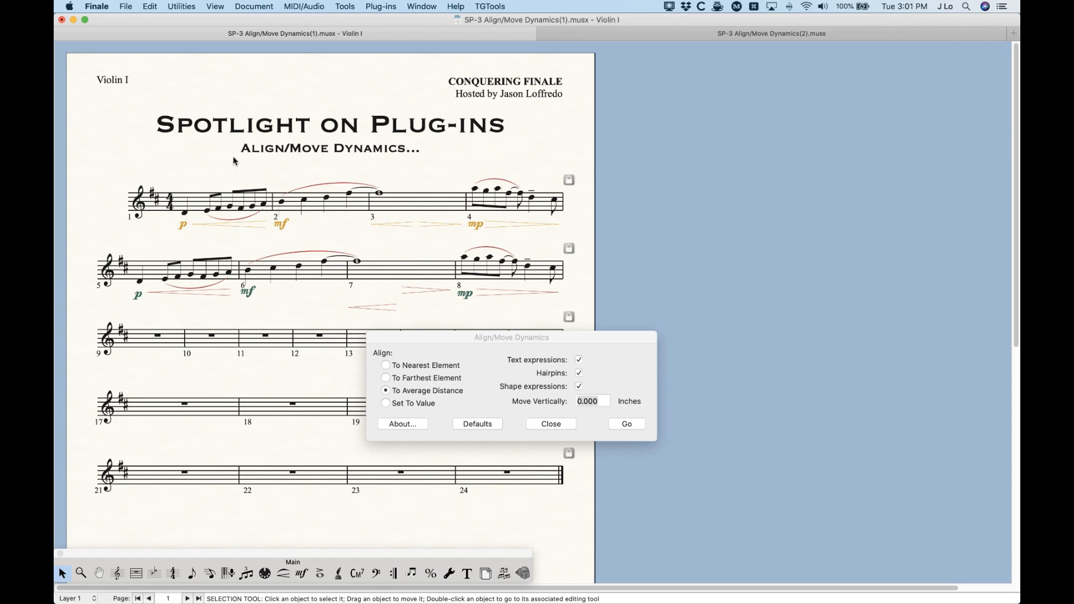
{"action": "left_click", "coordinate": [253, 6]}
{"action": "left_click", "coordinate": [256, 17]}
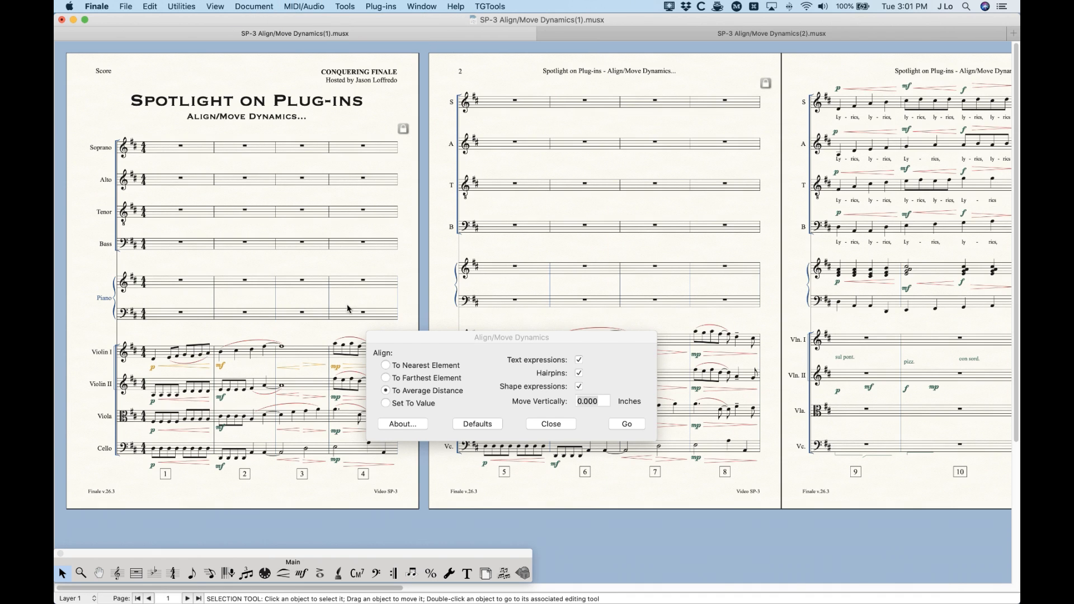
Step: Undo the last alignment of the Violin I dynamics and hairpins in measures 1–4 of the full score
{"action": "key", "text": "super+equal"}
{"action": "key", "text": "super+equal"}
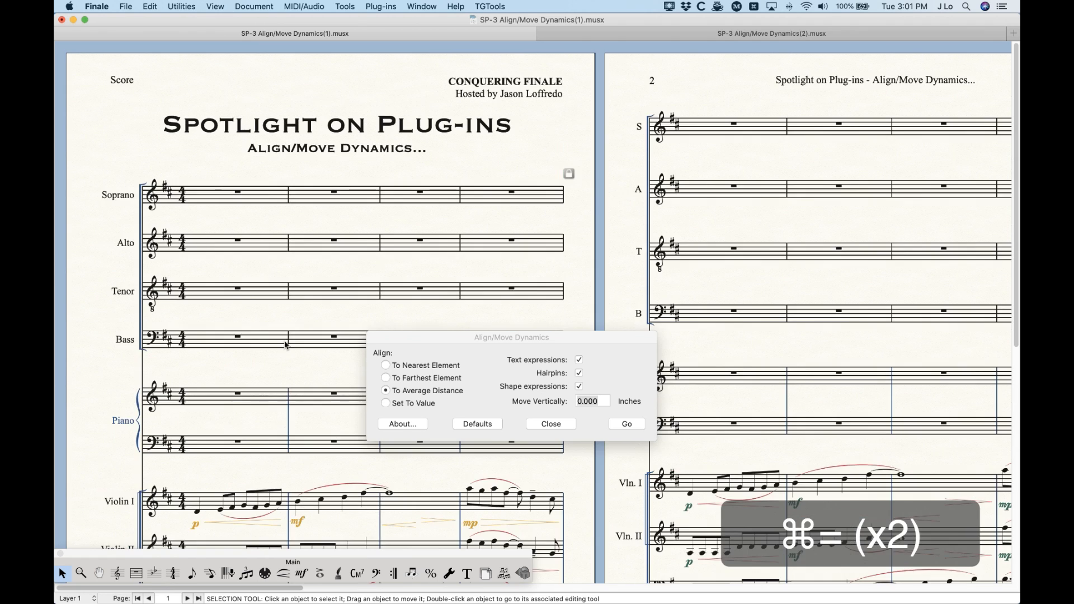
{"action": "scroll", "coordinate": [285, 345], "scroll_direction": "down", "scroll_amount": 5}
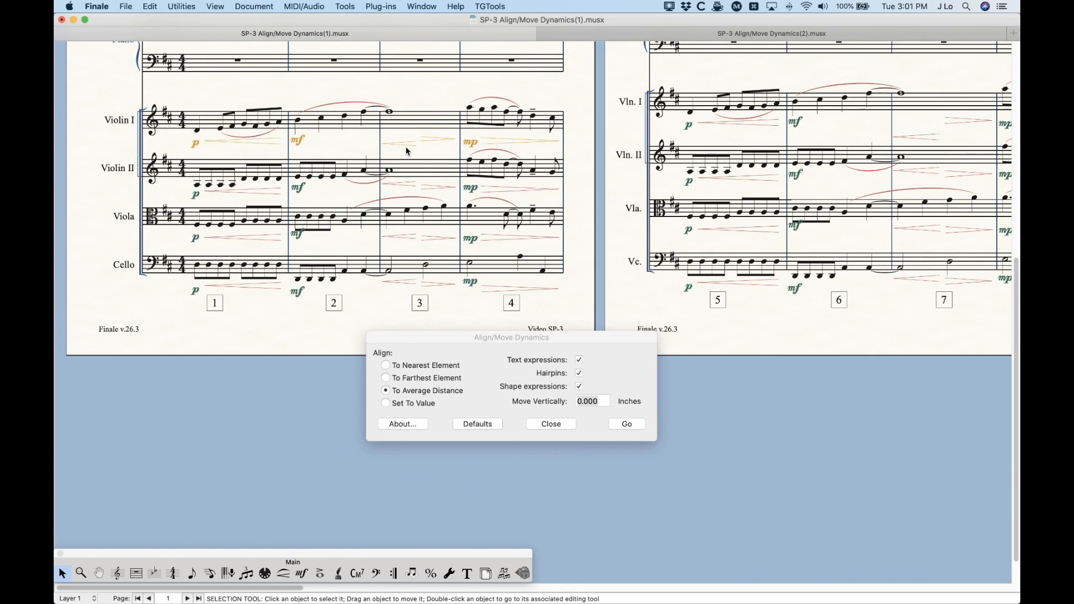
{"action": "key", "text": "super+z"}
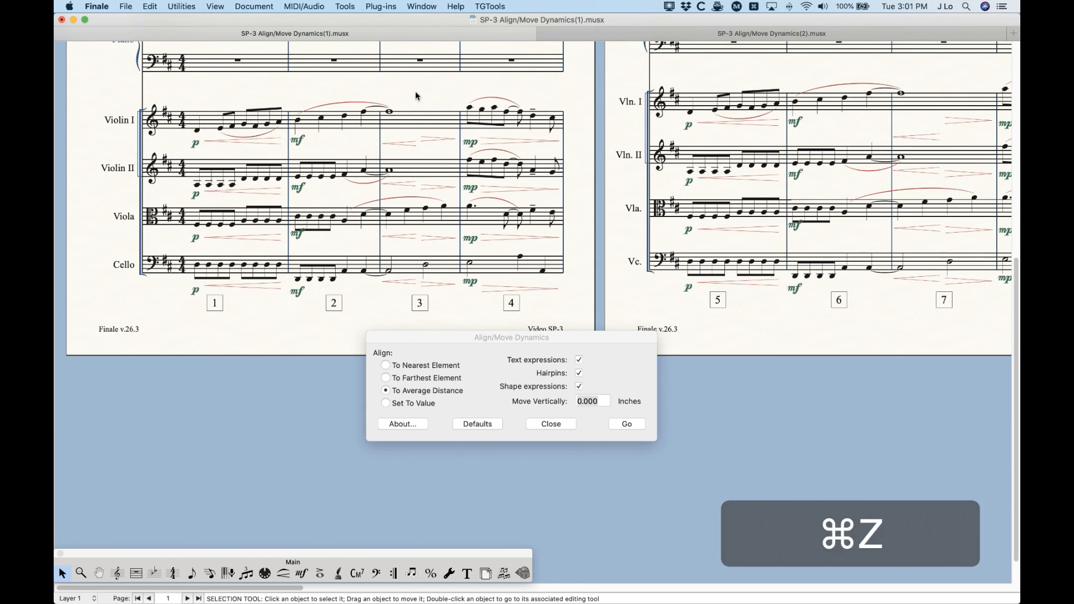
Step: Try aligning the Violin I dynamics and hairpins in measures 1–4 to the average distance with the plug-in dialog, and undo it
{"action": "left_click", "coordinate": [244, 123]}
{"action": "left_click", "coordinate": [490, 118], "text": "shift"}
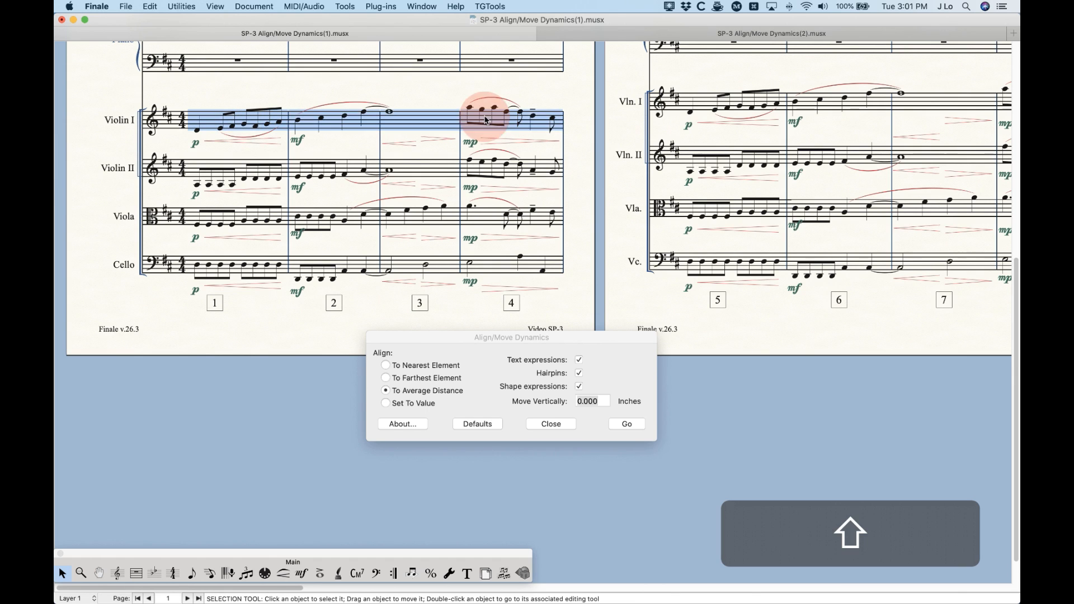
{"action": "left_click", "coordinate": [547, 336]}
{"action": "left_click", "coordinate": [632, 425]}
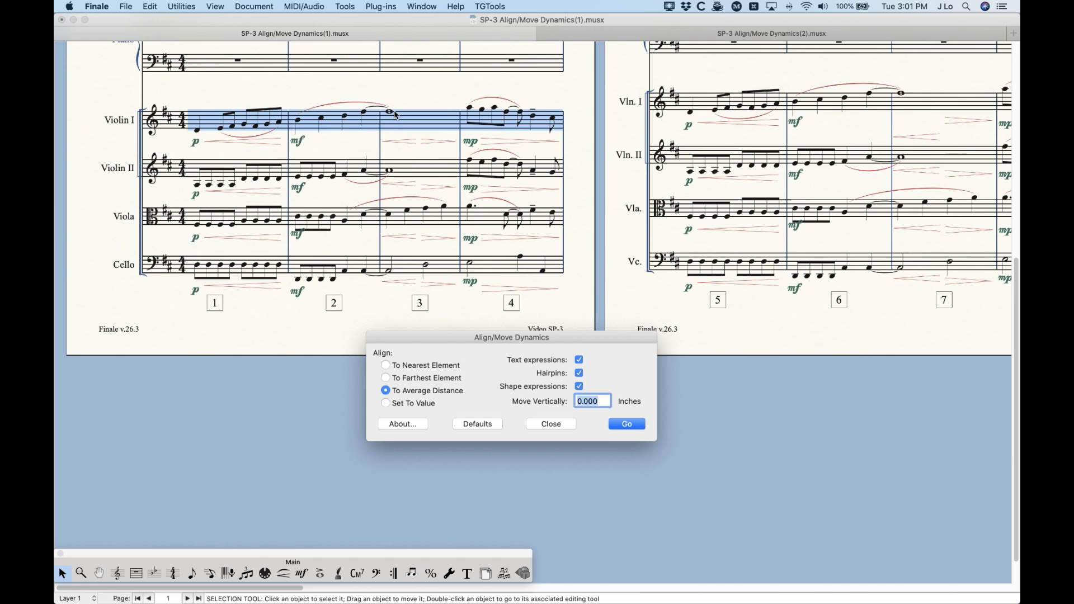
{"action": "left_click", "coordinate": [425, 102]}
{"action": "key", "text": "super+z"}
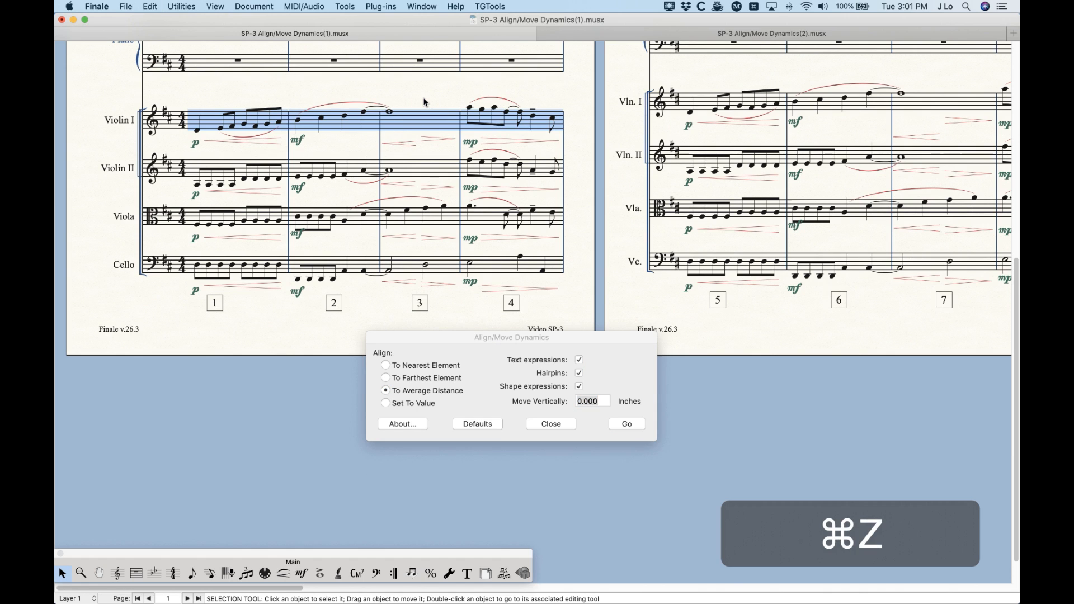
Step: Close the Align/Move Dynamics dialog and bring the string staves of measures 1–4 into closer view
{"action": "left_click", "coordinate": [561, 338]}
{"action": "left_click", "coordinate": [616, 424]}
{"action": "scroll", "coordinate": [579, 450], "scroll_direction": "up", "scroll_amount": 5}
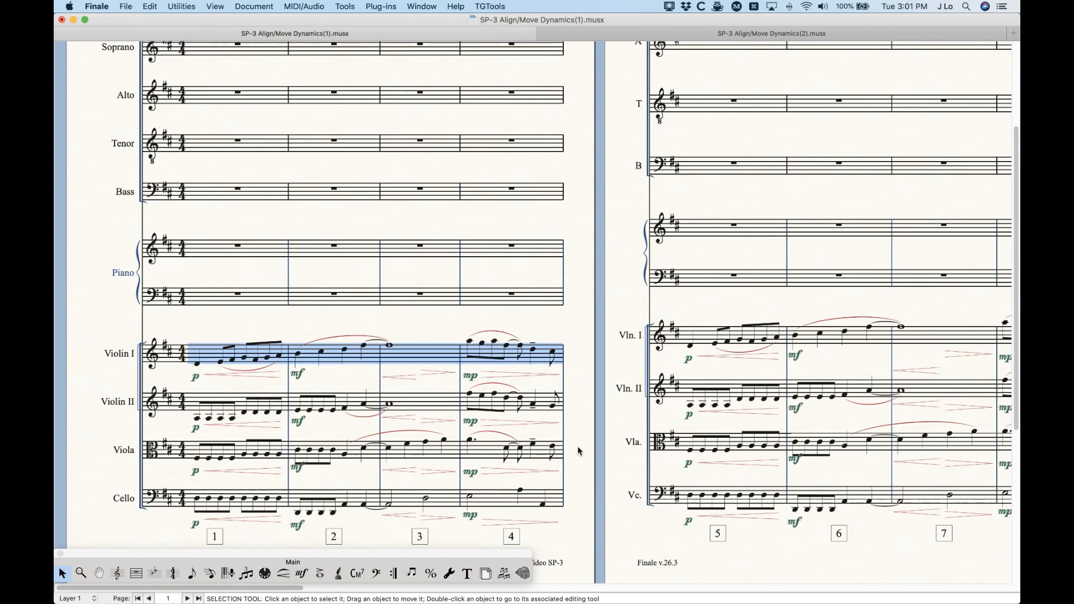
{"action": "scroll", "coordinate": [579, 450], "scroll_direction": "down", "scroll_amount": 3}
{"action": "key", "text": "super+equal"}
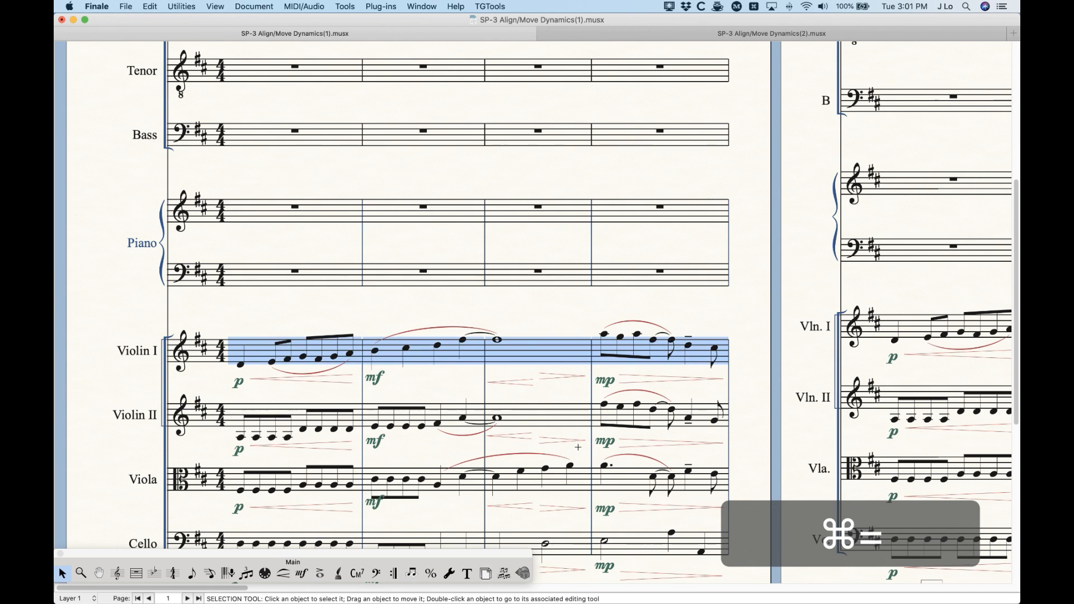
{"action": "scroll", "coordinate": [580, 451], "scroll_direction": "down", "scroll_amount": 5}
{"action": "scroll", "coordinate": [560, 446], "scroll_direction": "right", "scroll_amount": 2}
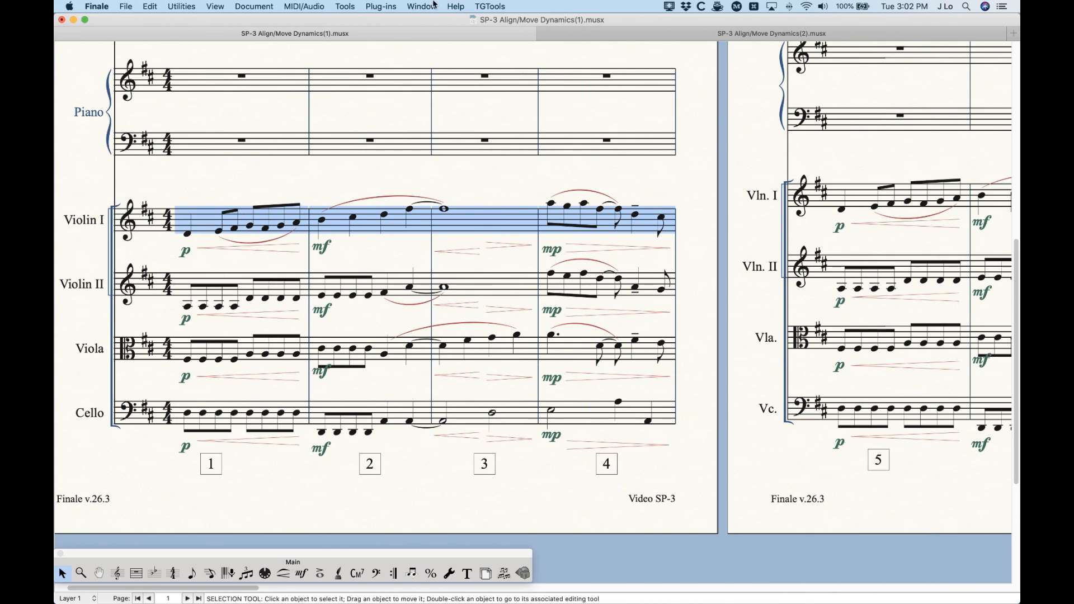
{"action": "left_click", "coordinate": [385, 6]}
{"action": "mouse_move", "coordinate": [409, 145]}
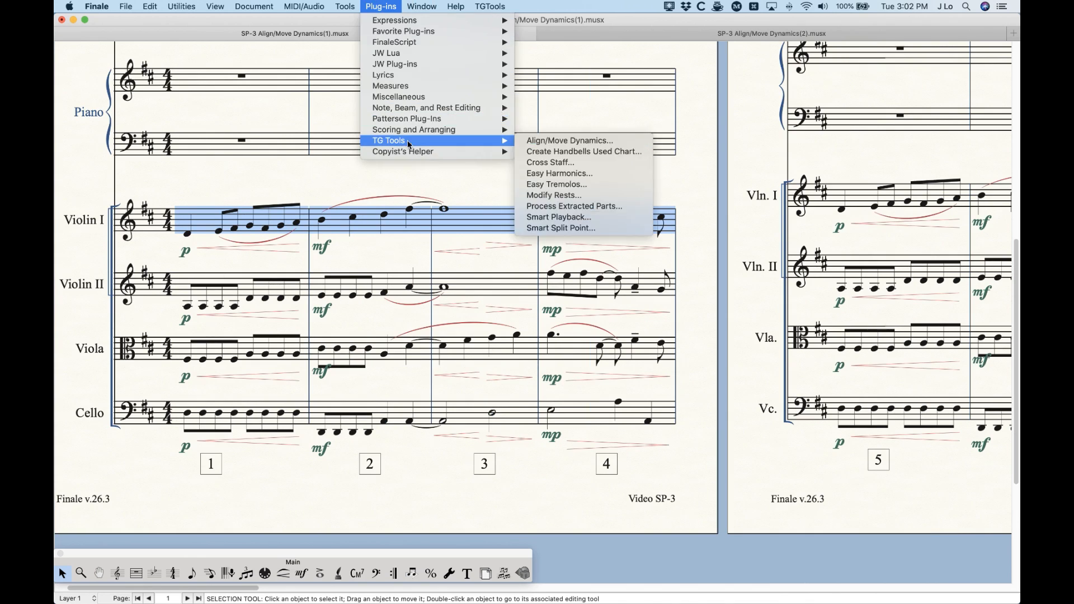
{"action": "left_click", "coordinate": [385, 5]}
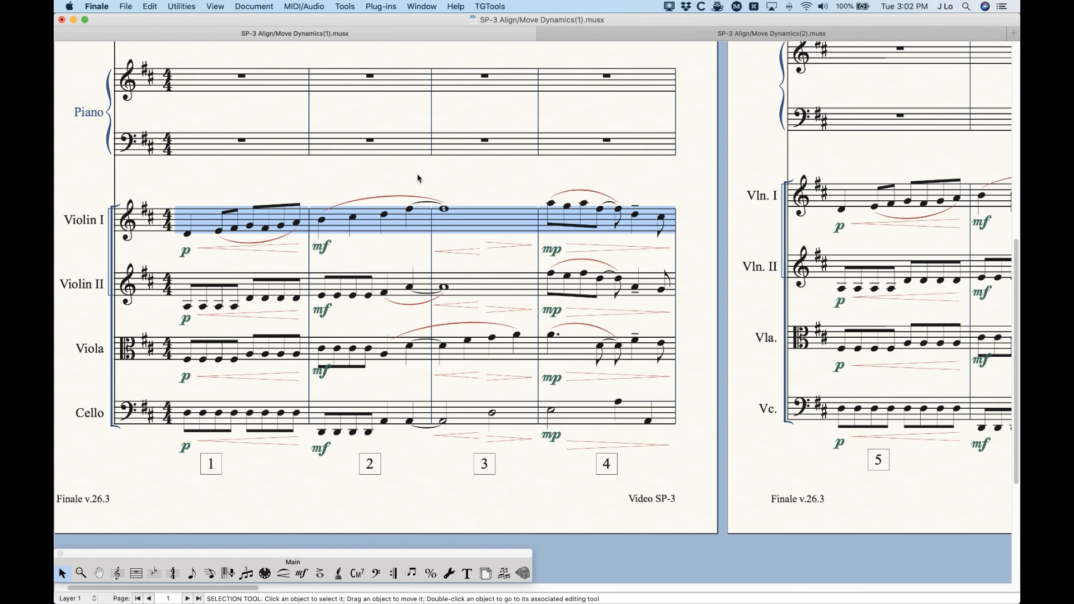
Step: Try aligning the Violin I dynamics and hairpins in measures 1–4 directly, without the plug-in dialog, and undo each attempt
{"action": "key", "text": "alt"}
{"action": "key", "text": "super"}
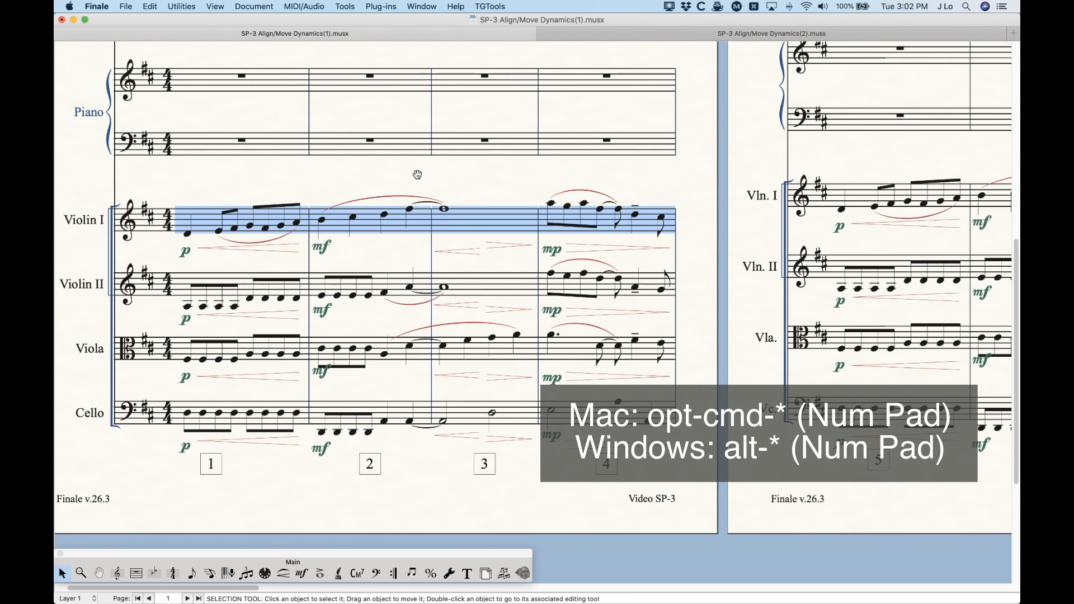
{"action": "key", "text": "alt+super+KP_Multiply"}
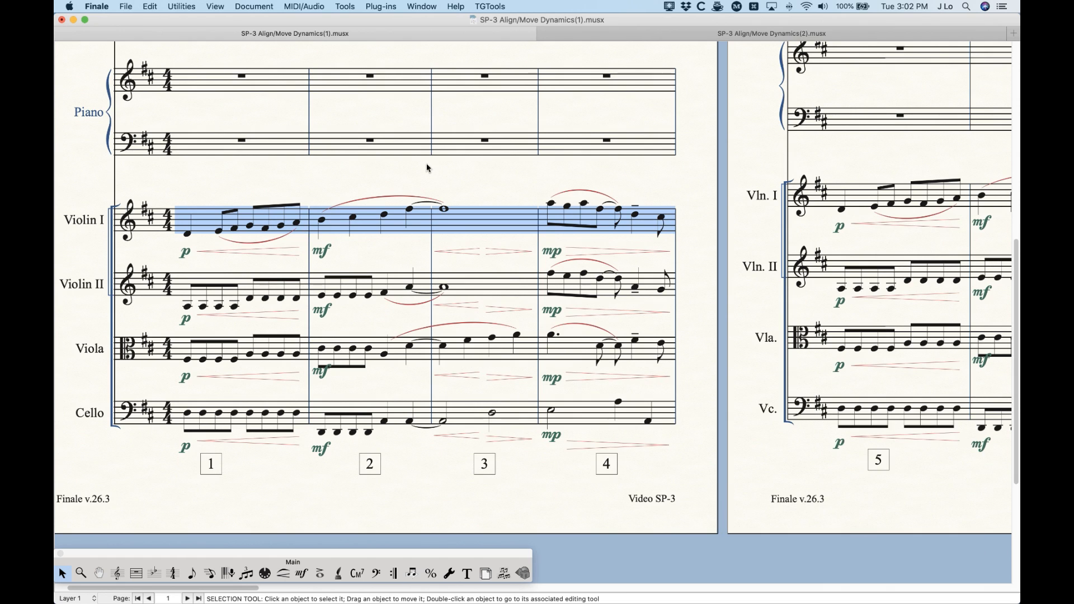
{"action": "key", "text": "super+z"}
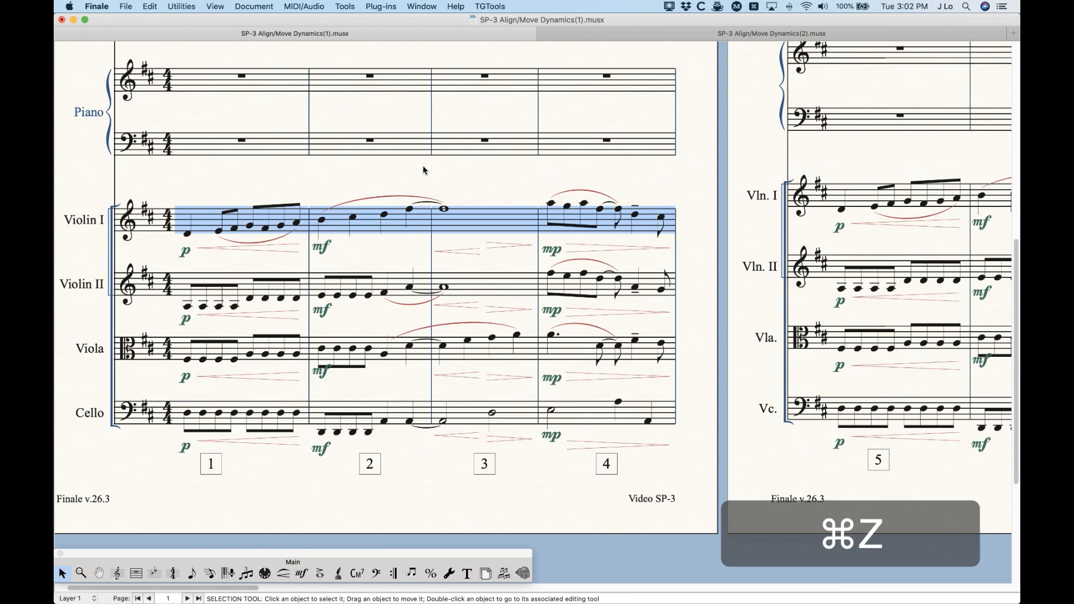
{"action": "key", "text": "alt+super+asterisk"}
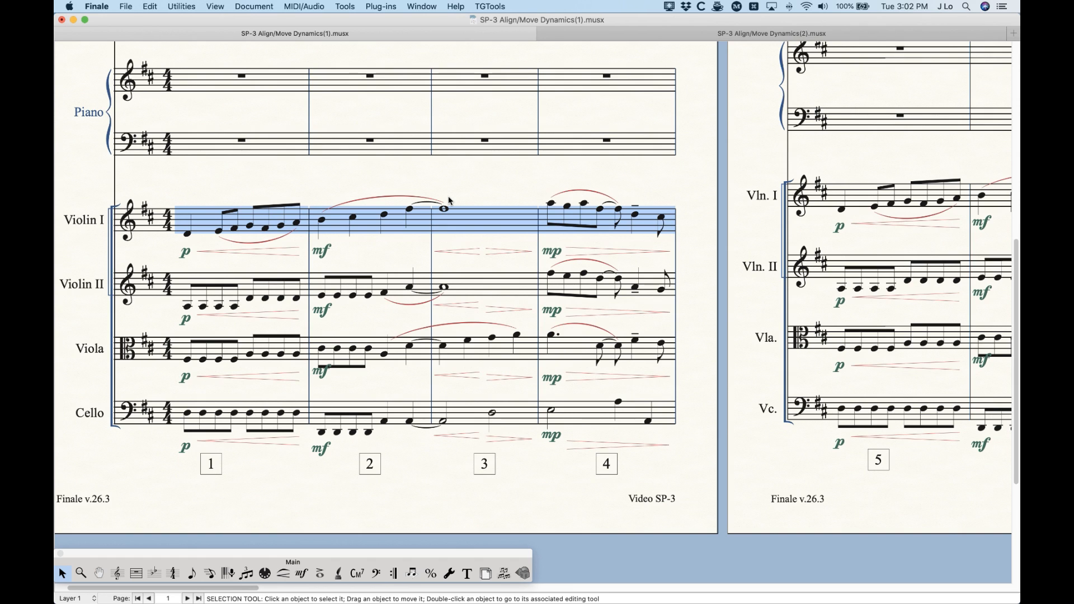
{"action": "key", "text": "super+z"}
Step: Try aligning the Violin I dynamics and hairpins in measures 1–4 and shifting them down, and undo it
{"action": "key", "text": "alt"}
{"action": "key", "text": "alt+super+KP_Subtract"}
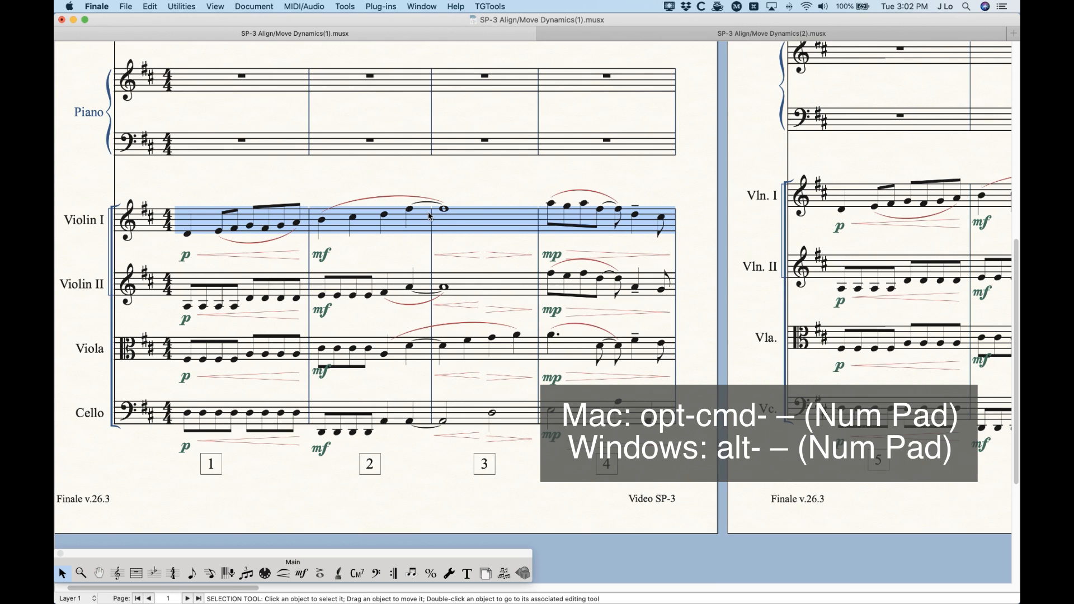
{"action": "key", "text": "super+z"}
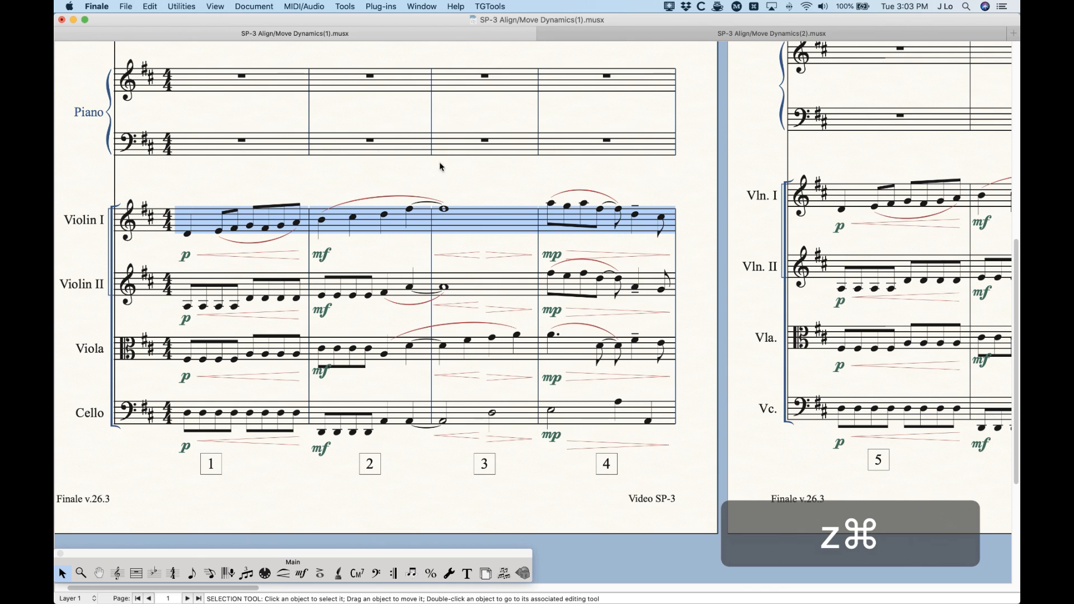
{"action": "key", "text": "super+z"}
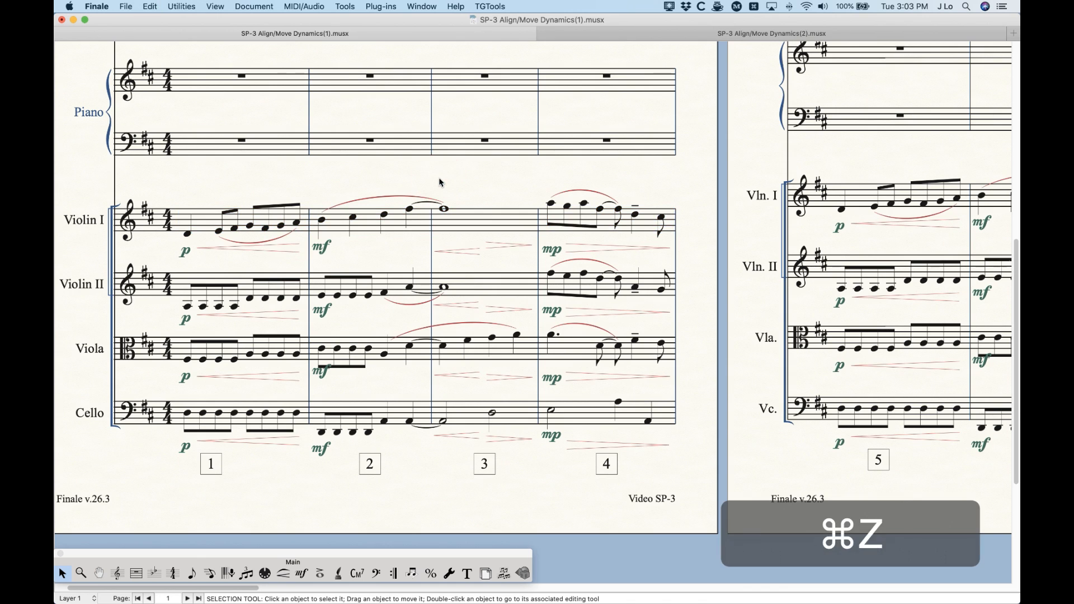
Step: Align the Violin I dynamics and hairpins in measures 1–4 and shift them up toward the staff, without the dialog
{"action": "left_click", "coordinate": [210, 225]}
{"action": "left_click", "coordinate": [589, 225], "text": "shift"}
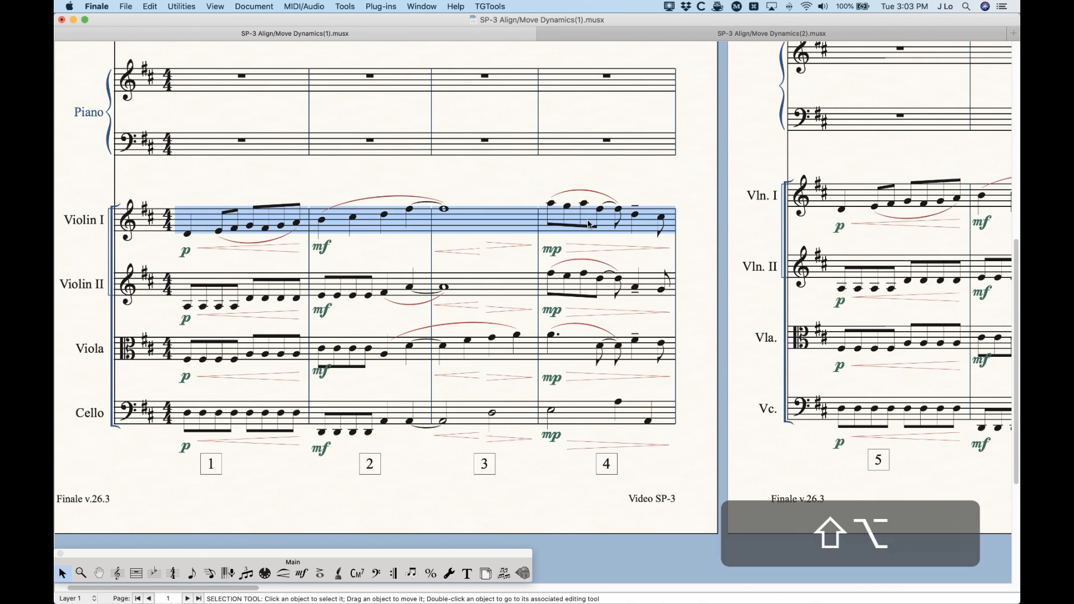
{"action": "key", "text": "alt+super+KP_Add"}
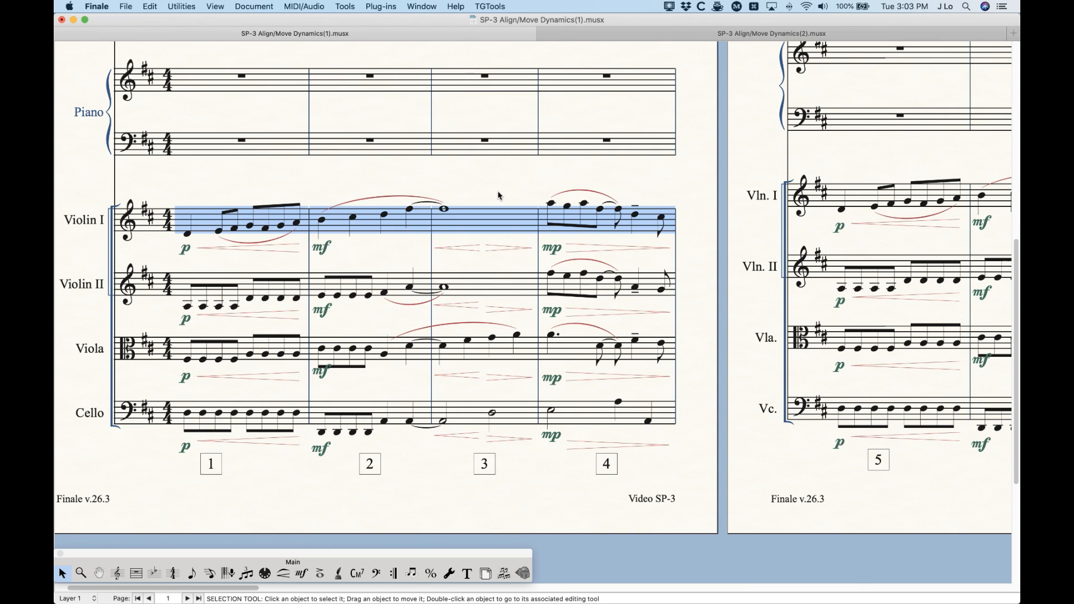
Step: Nudge the aligned Violin I dynamics and hairpins in measures 1–4 down and up repeatedly, ending back at the raised position
{"action": "key", "text": "alt+super+minus"}
{"action": "key", "text": "alt+super+minus"}
{"action": "key", "text": "alt+super+plus"}
{"action": "key", "text": "alt+super+plus"}
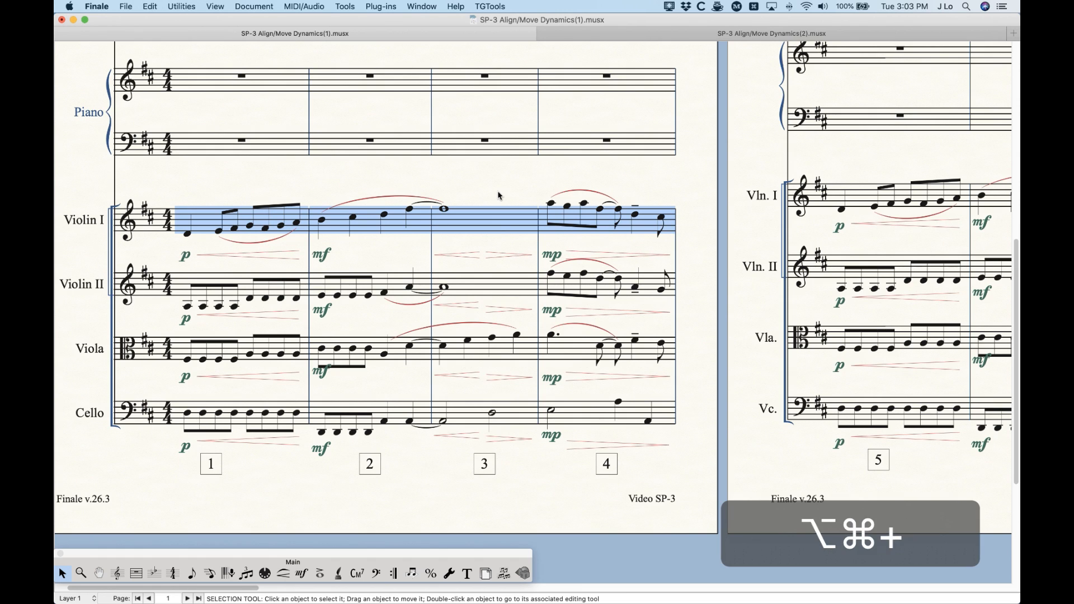
{"action": "key", "text": "alt+super+minus"}
{"action": "key", "text": "alt+super+minus"}
{"action": "key", "text": "alt+super+minus"}
{"action": "key", "text": "alt+super+minus"}
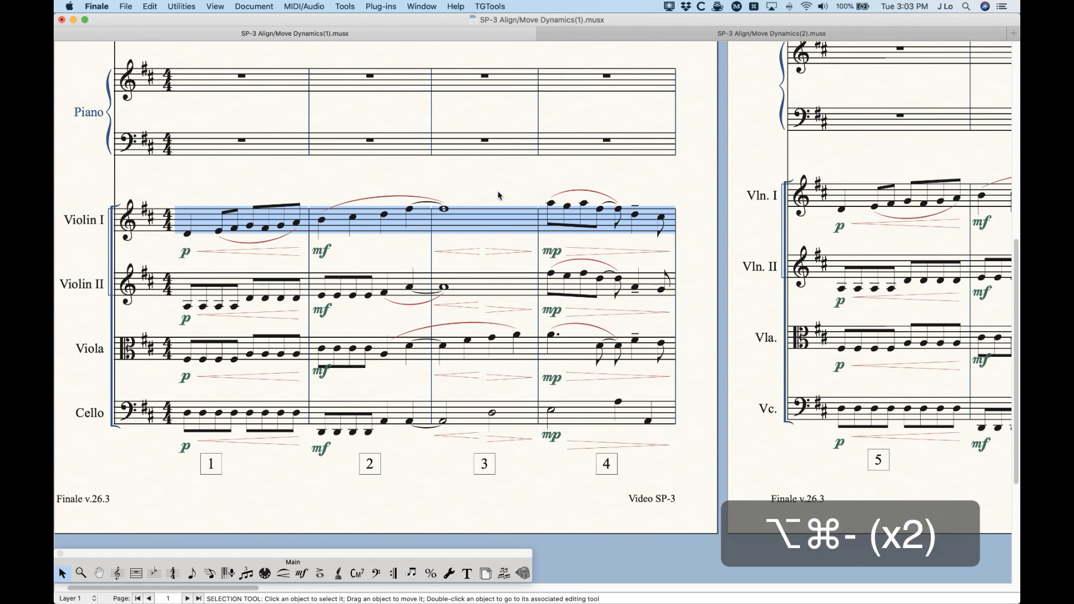
{"action": "key", "text": "alt+super+plus"}
{"action": "key", "text": "alt+super+plus"}
{"action": "key", "text": "alt+super+plus"}
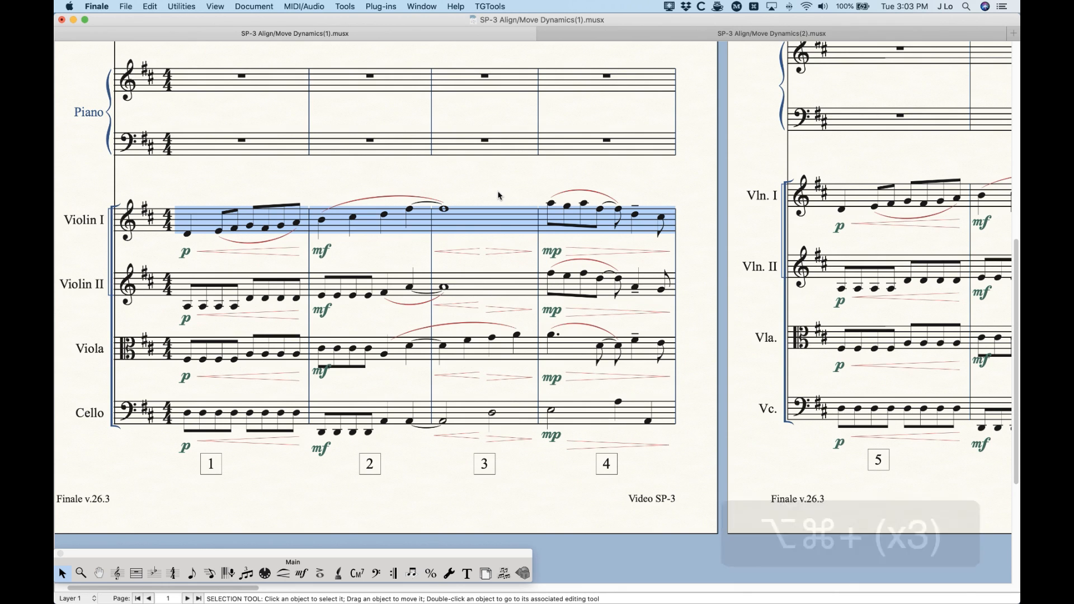
{"action": "key", "text": "alt+super+plus"}
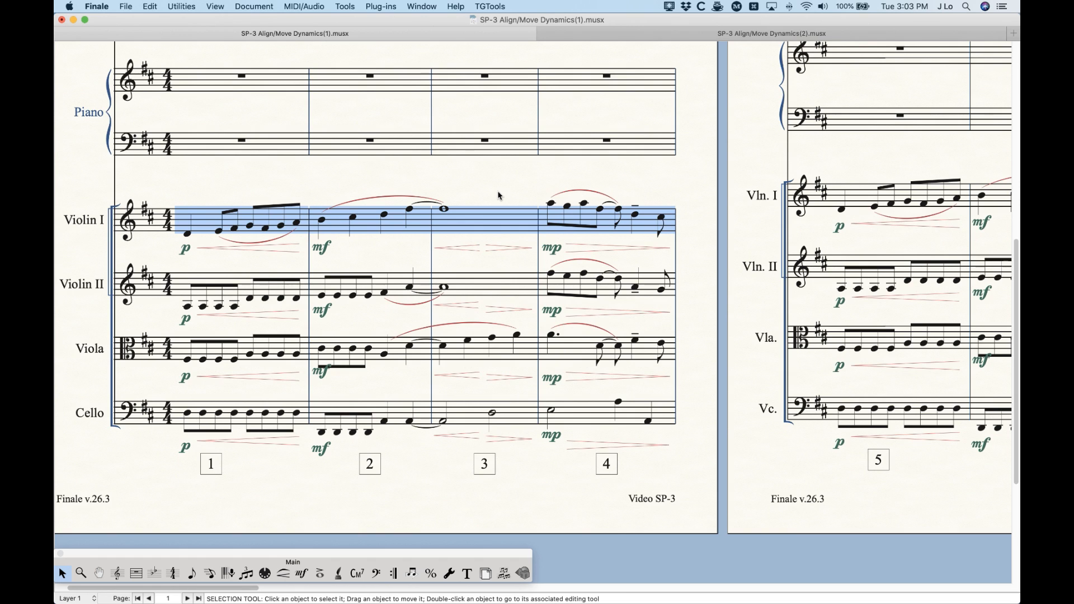
{"action": "key", "text": "Escape"}
{"action": "left_click", "coordinate": [381, 6]}
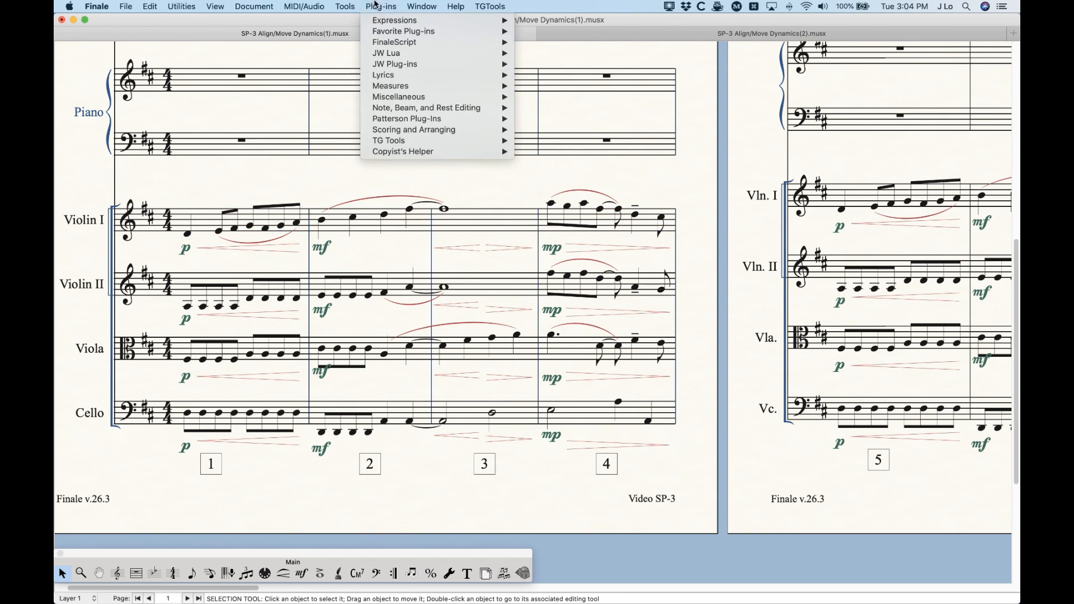
{"action": "mouse_move", "coordinate": [400, 141]}
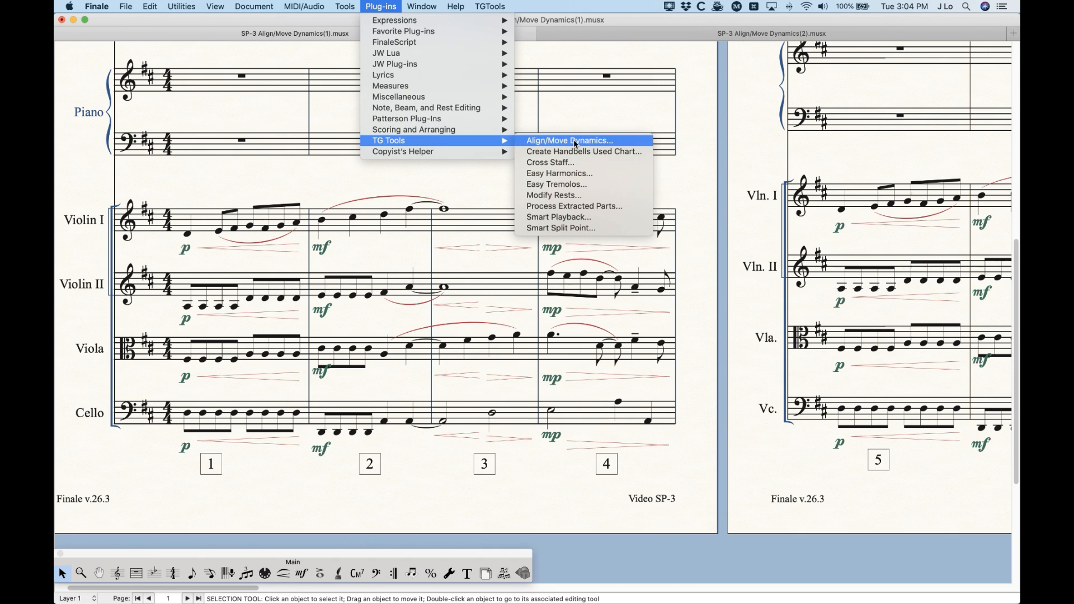
{"action": "left_click", "coordinate": [588, 100]}
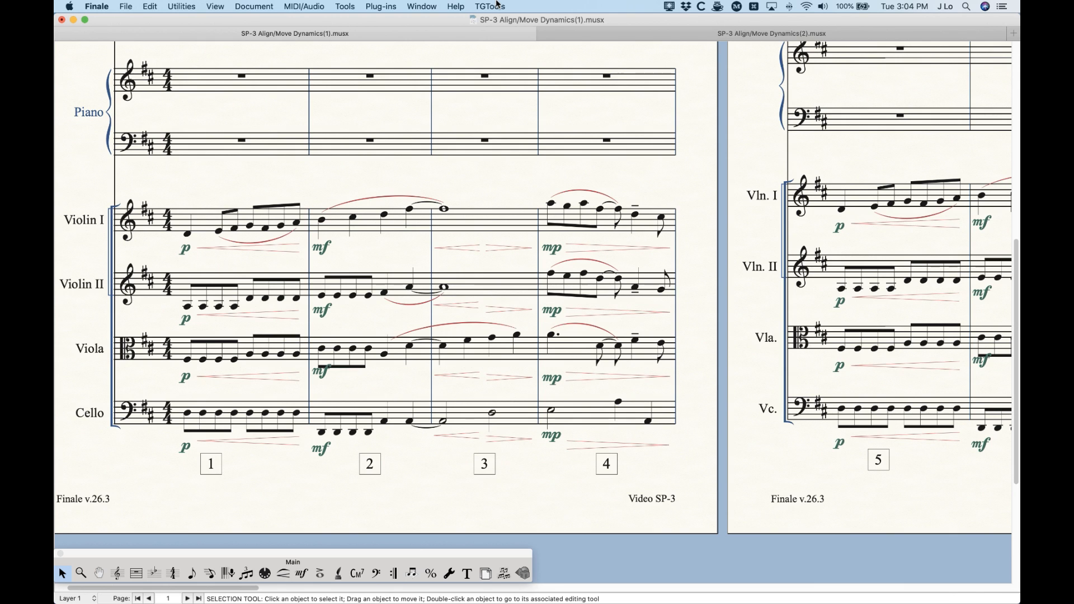
Step: Align the dynamics and hairpins in measures 1–4 of Violin II, Viola and Cello, and nudge them up toward their staves
{"action": "left_click", "coordinate": [242, 286]}
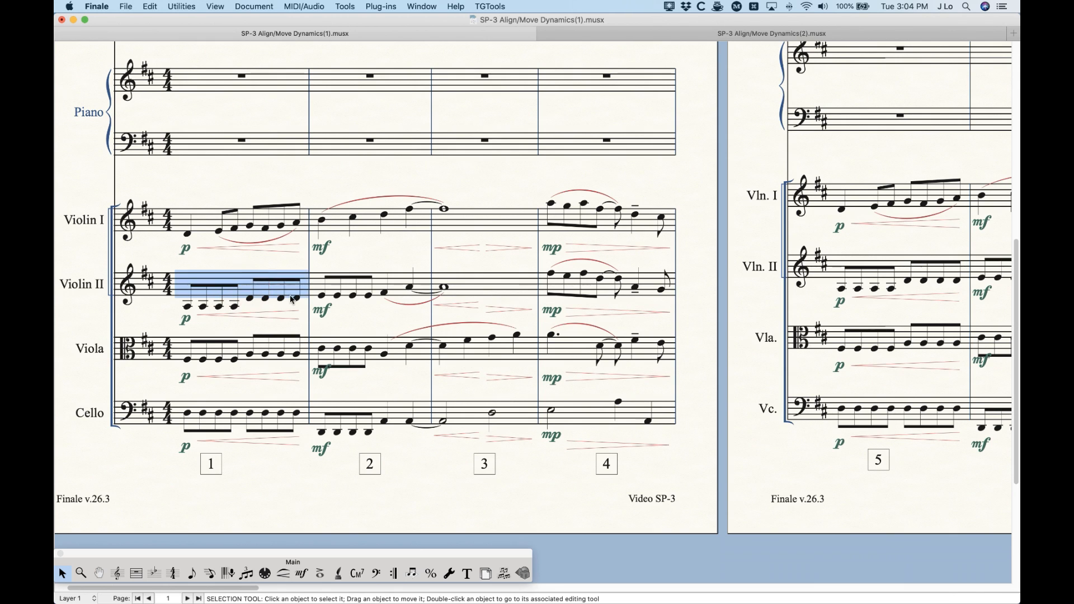
{"action": "left_click", "coordinate": [615, 420], "text": "shift"}
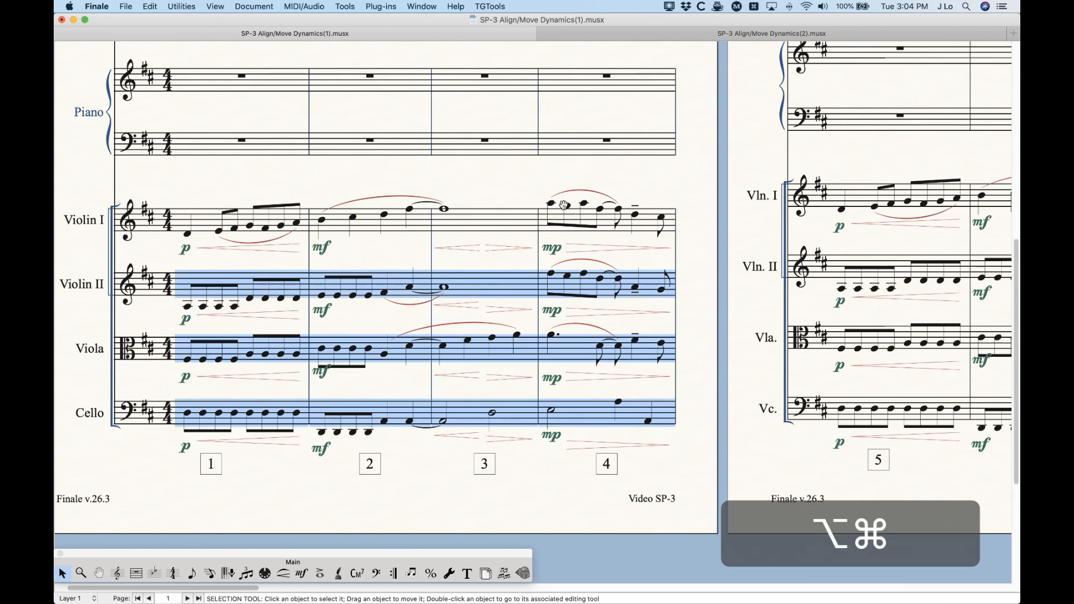
{"action": "key", "text": "alt+super+asterisk"}
{"action": "key", "text": "alt+super+minus"}
{"action": "key", "text": "alt+super+plus"}
{"action": "key", "text": "alt+super+plus"}
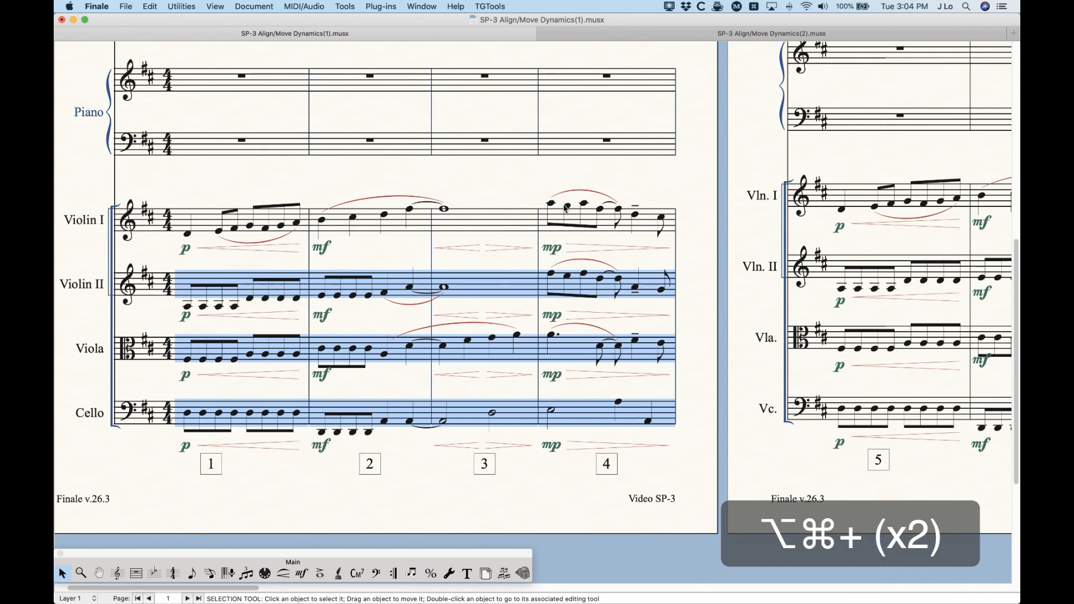
{"action": "left_click", "coordinate": [475, 127]}
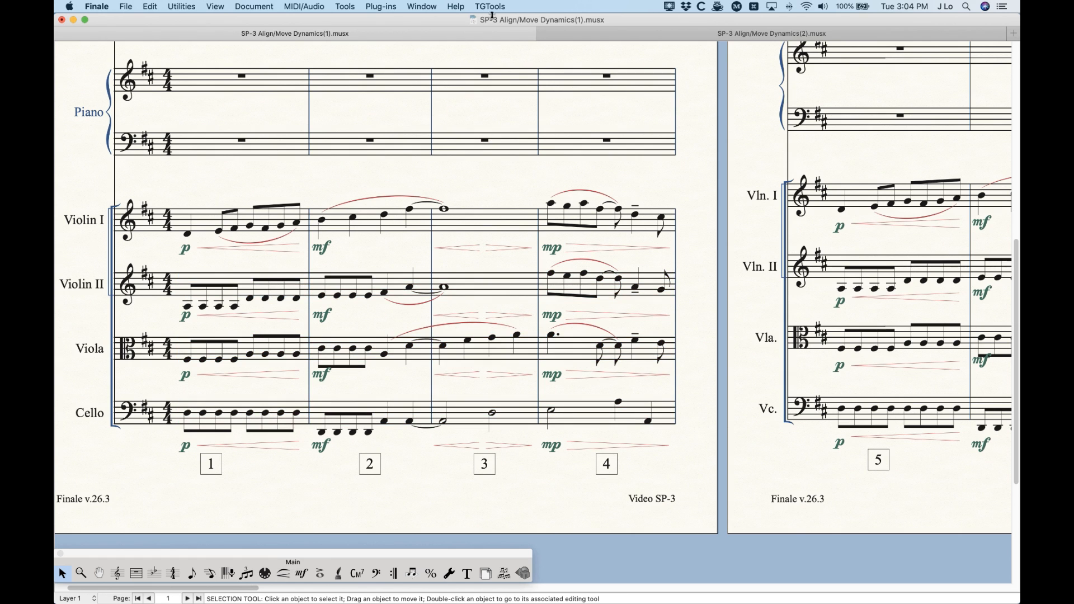
Step: Switch to SP-3 Align/Move Dynamics(2).musx, open the full TGTools Align/Move dialog and move it over the upper part of the score
{"action": "left_click", "coordinate": [623, 34]}
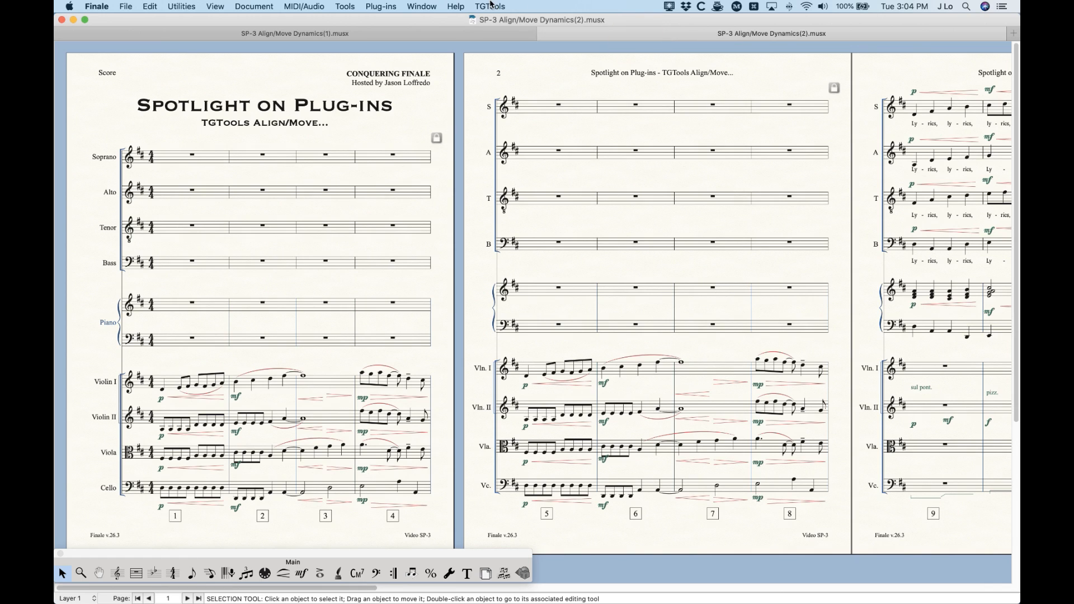
{"action": "left_click", "coordinate": [490, 4]}
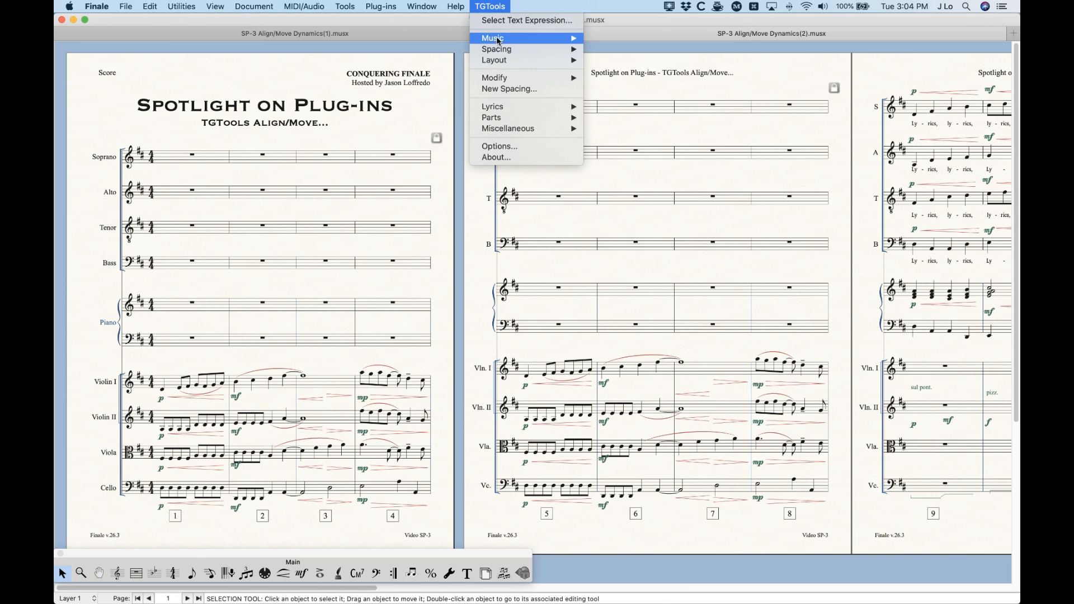
{"action": "mouse_move", "coordinate": [488, 83]}
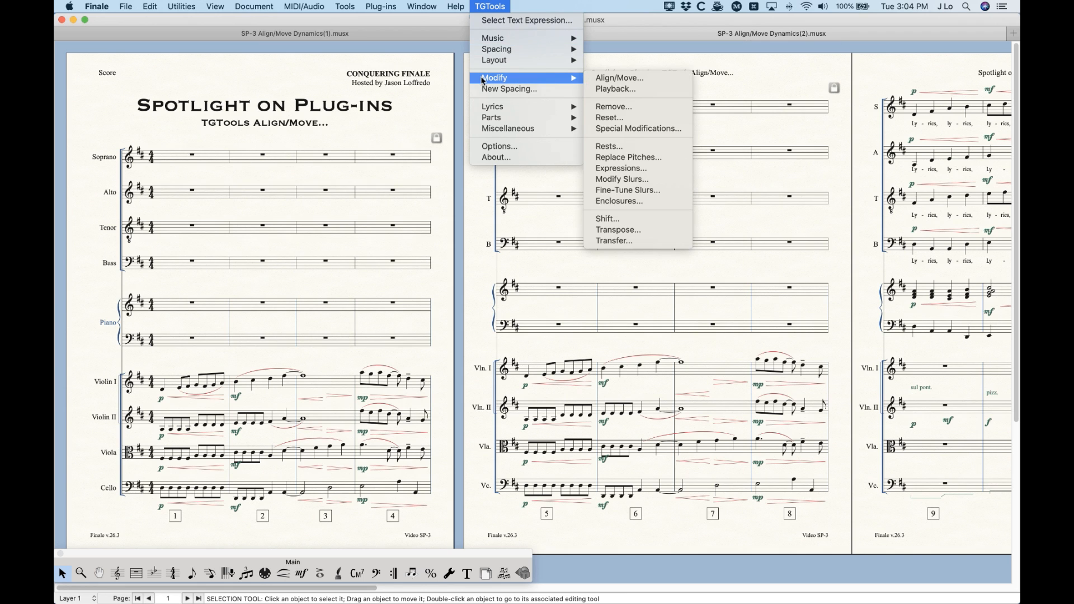
{"action": "left_click", "coordinate": [612, 78]}
{"action": "left_click_drag", "start_coordinate": [551, 137], "coordinate": [396, 126]}
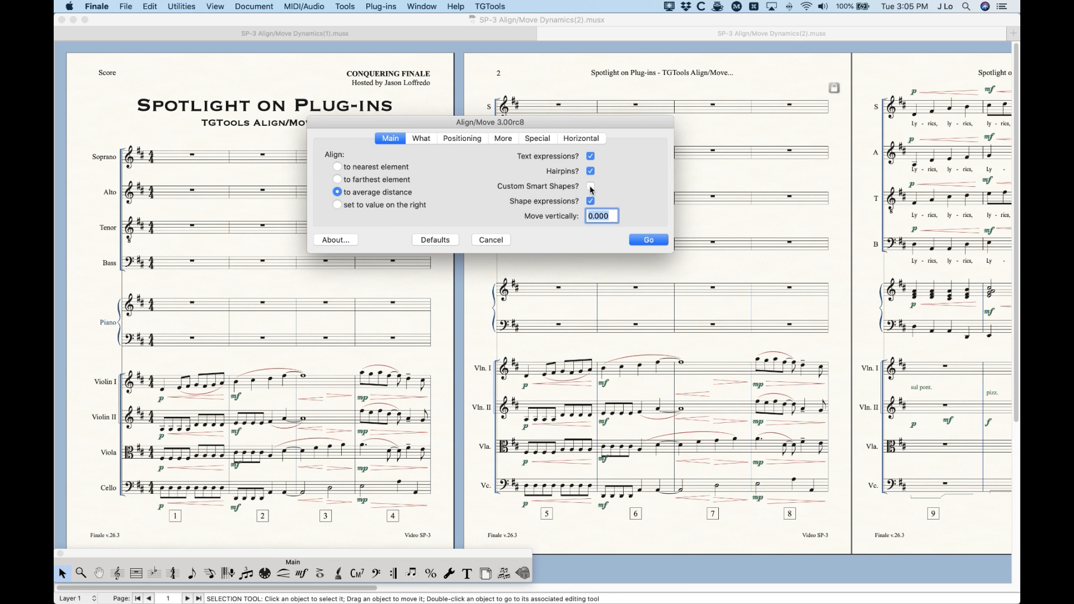
Step: Close the Align/Move dialog and select the piano's bass staff in measures 13–16
{"action": "left_click", "coordinate": [480, 241]}
{"action": "left_click", "coordinate": [601, 180]}
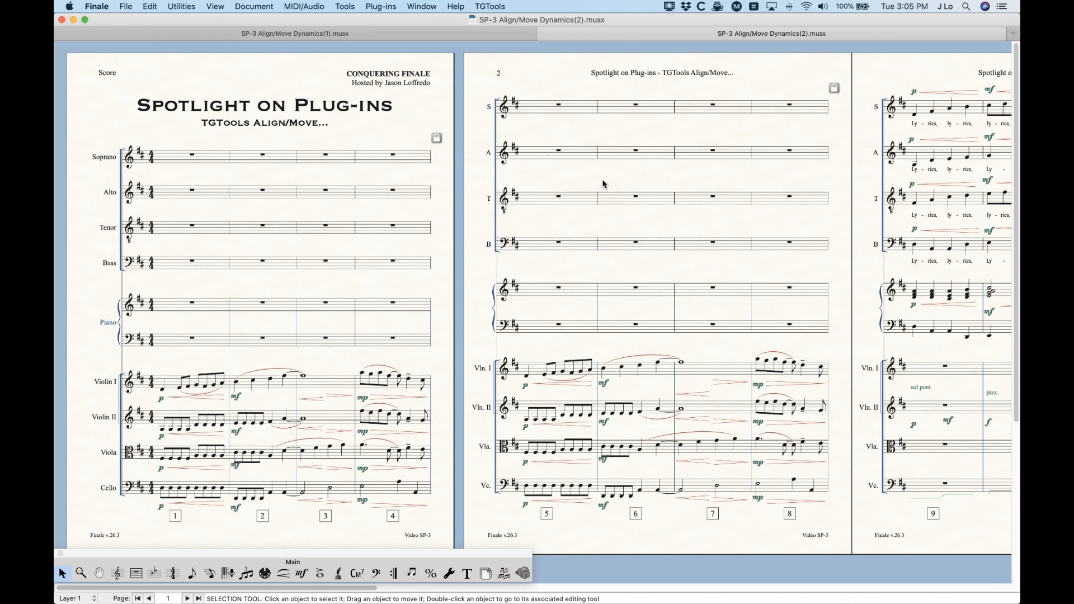
{"action": "key", "text": "super+equal"}
{"action": "key", "text": "super+equal"}
{"action": "key", "text": "super+equal"}
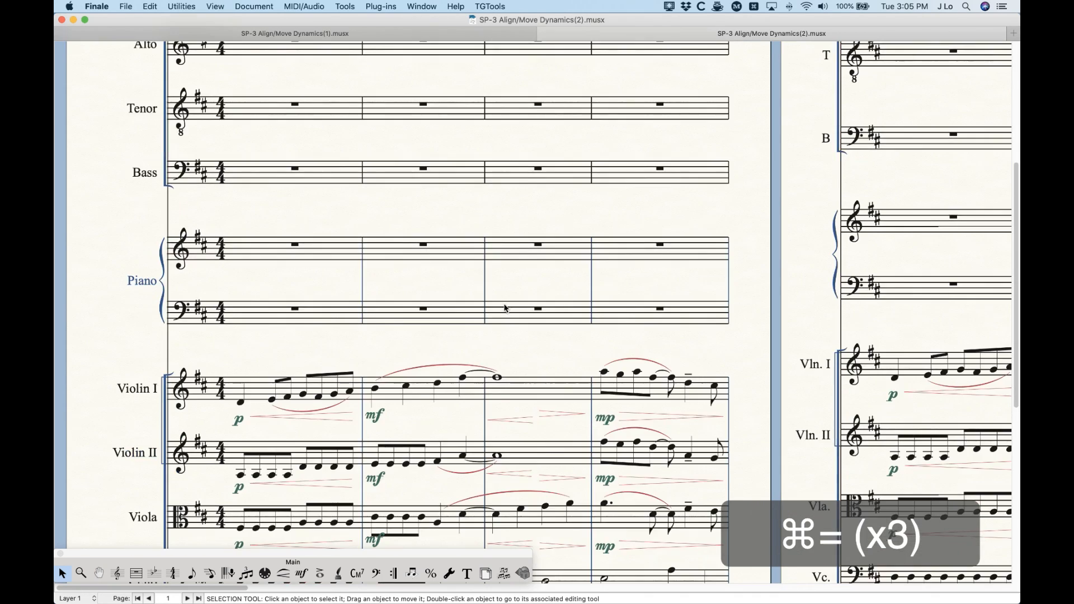
{"action": "scroll", "coordinate": [505, 307], "scroll_direction": "right", "scroll_amount": 15}
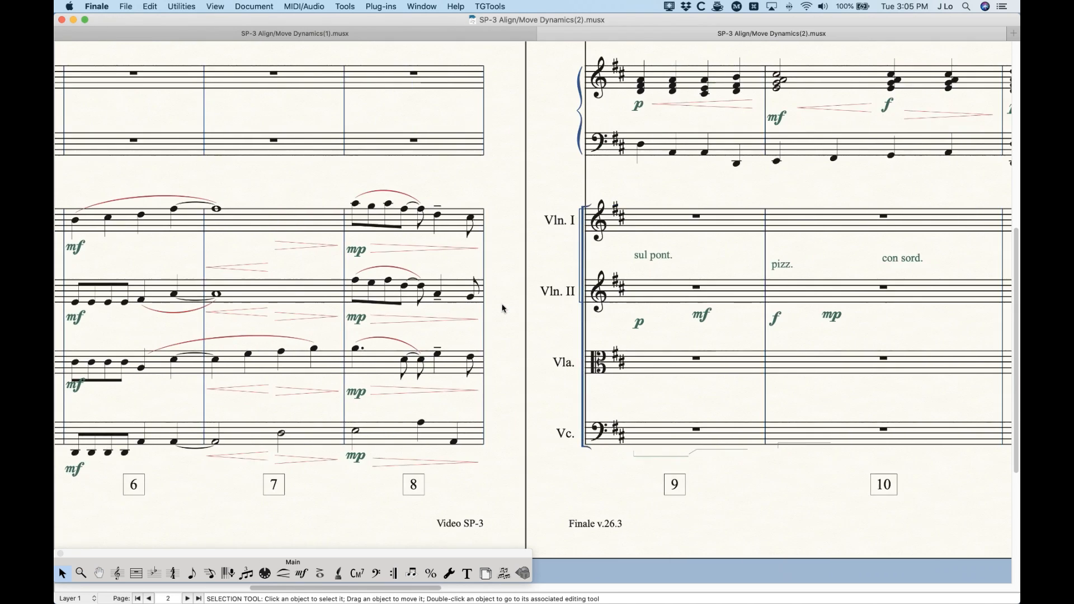
{"action": "scroll", "coordinate": [503, 306], "scroll_direction": "right", "scroll_amount": 15}
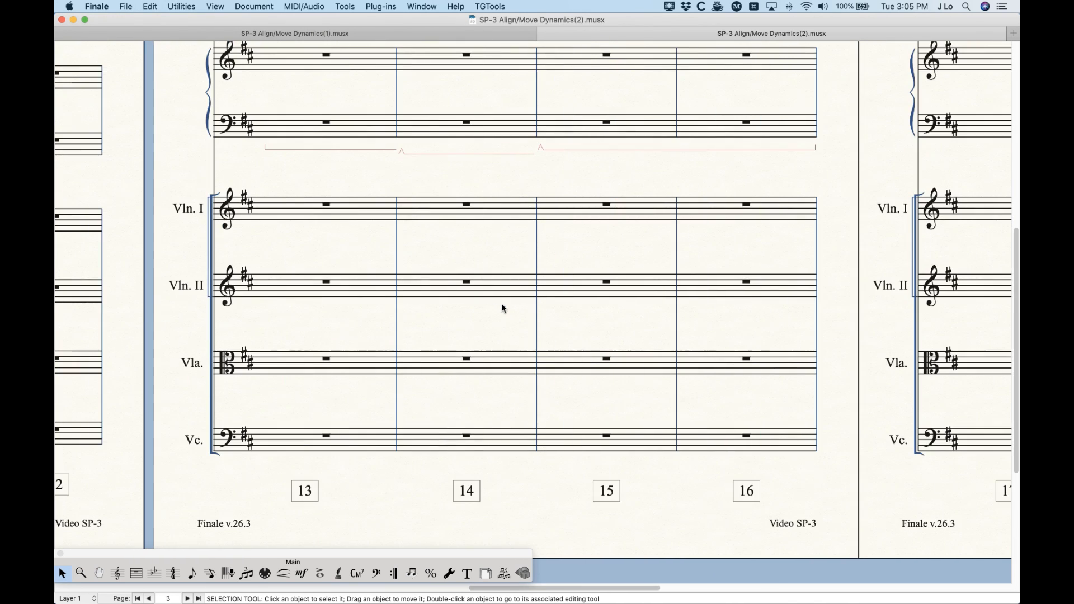
{"action": "scroll", "coordinate": [330, 162], "scroll_direction": "up", "scroll_amount": 3}
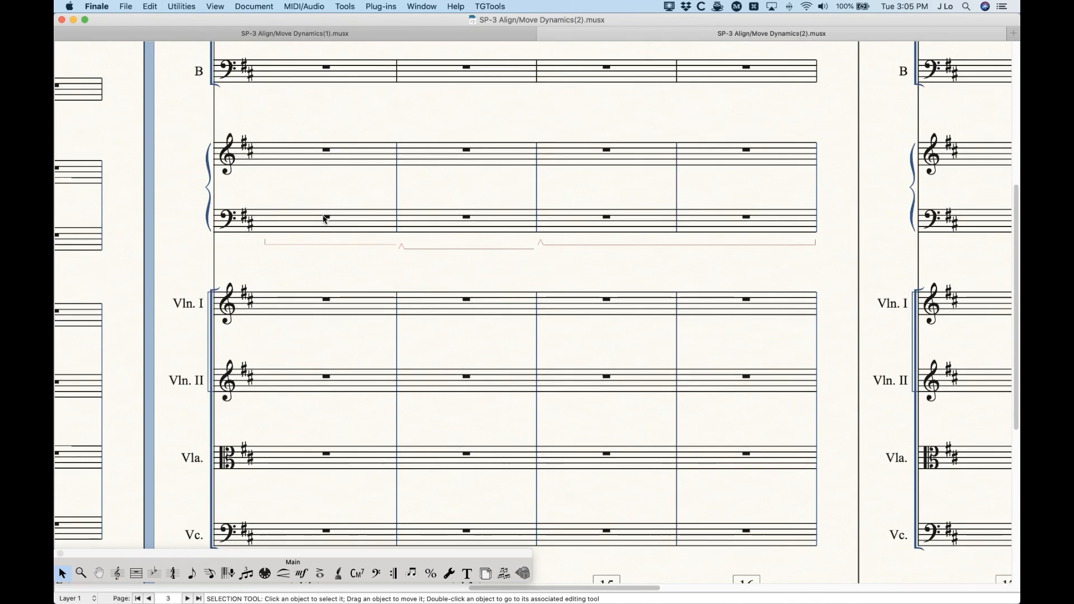
{"action": "left_click", "coordinate": [343, 228]}
{"action": "left_click", "coordinate": [693, 216], "text": "shift"}
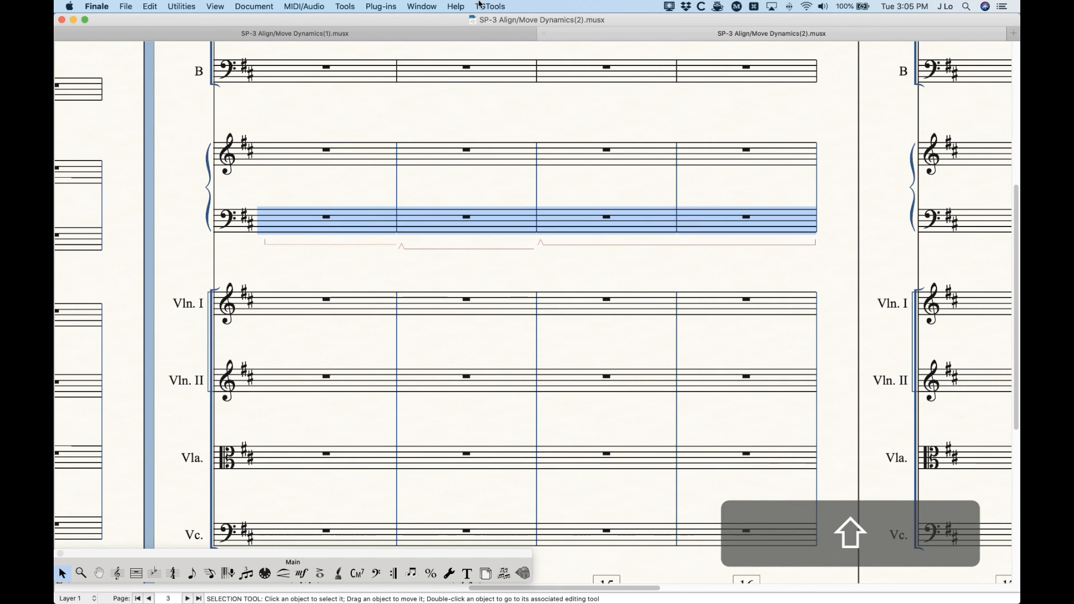
Step: Align the pedal lines under the selected piano bass staff to average distance with TGTools Align/Move, including custom smart shapes
{"action": "left_click", "coordinate": [480, 6]}
{"action": "mouse_move", "coordinate": [495, 77]}
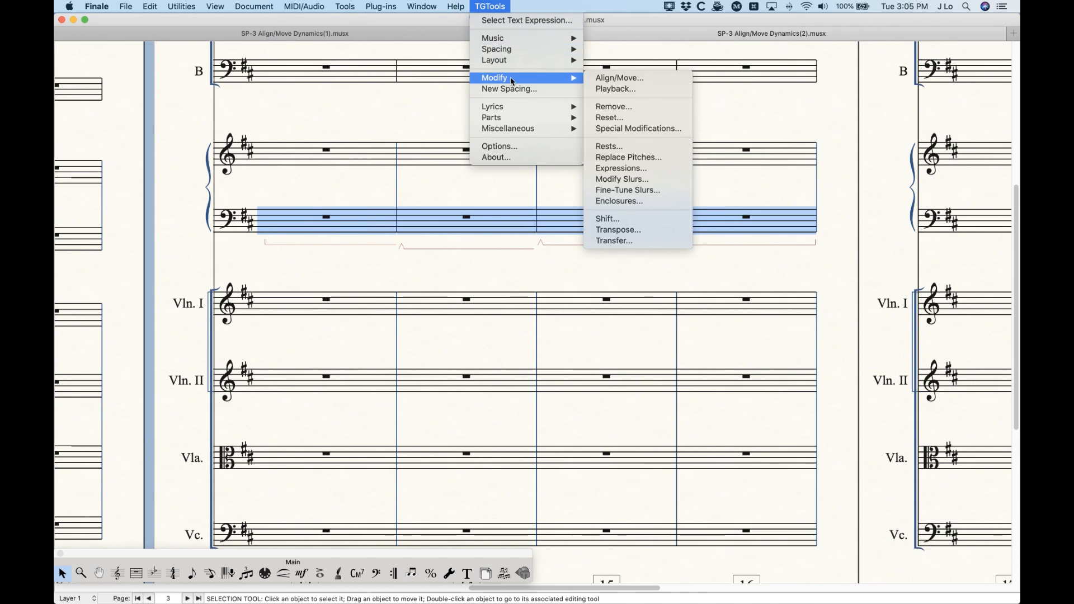
{"action": "left_click", "coordinate": [621, 76]}
{"action": "left_click_drag", "start_coordinate": [610, 133], "coordinate": [517, 293]}
{"action": "left_click", "coordinate": [648, 357]}
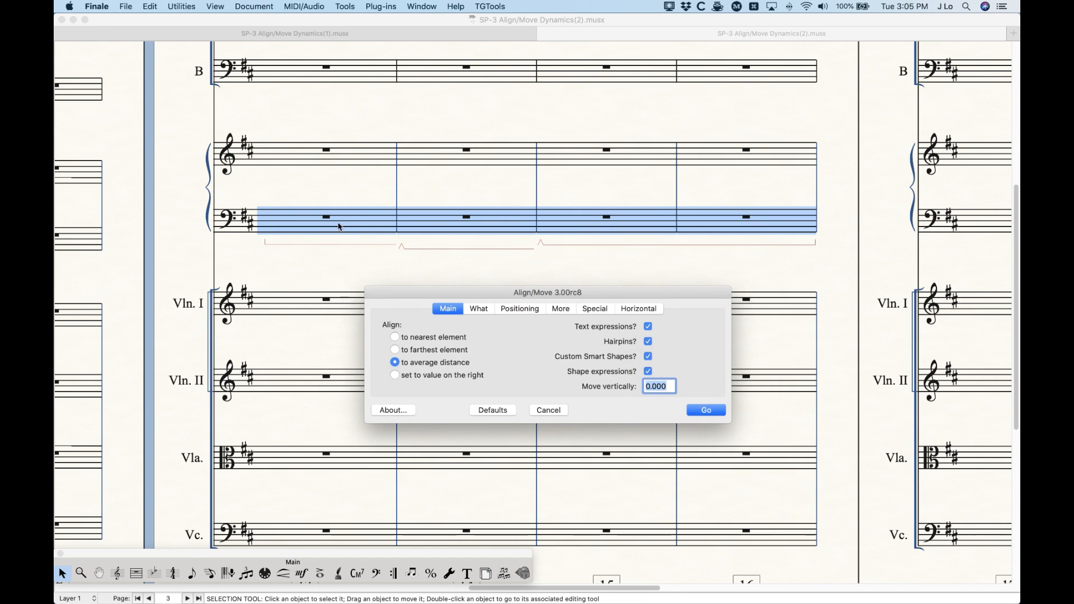
{"action": "left_click", "coordinate": [711, 411]}
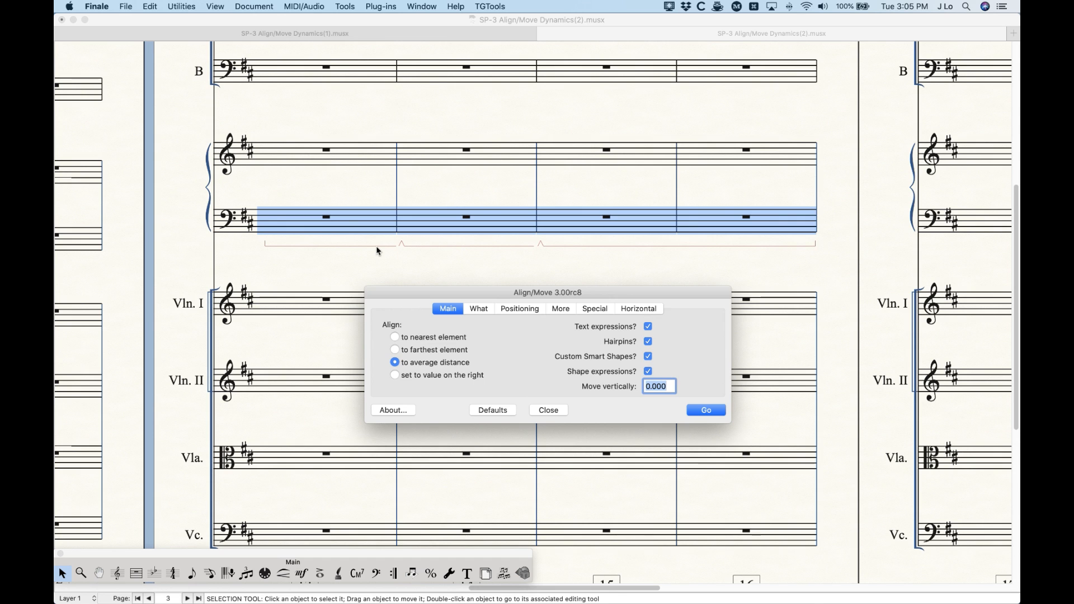
Step: Examine the aligned pedal lines under measures 13–16 up close, and undo their alignment
{"action": "left_click", "coordinate": [476, 179]}
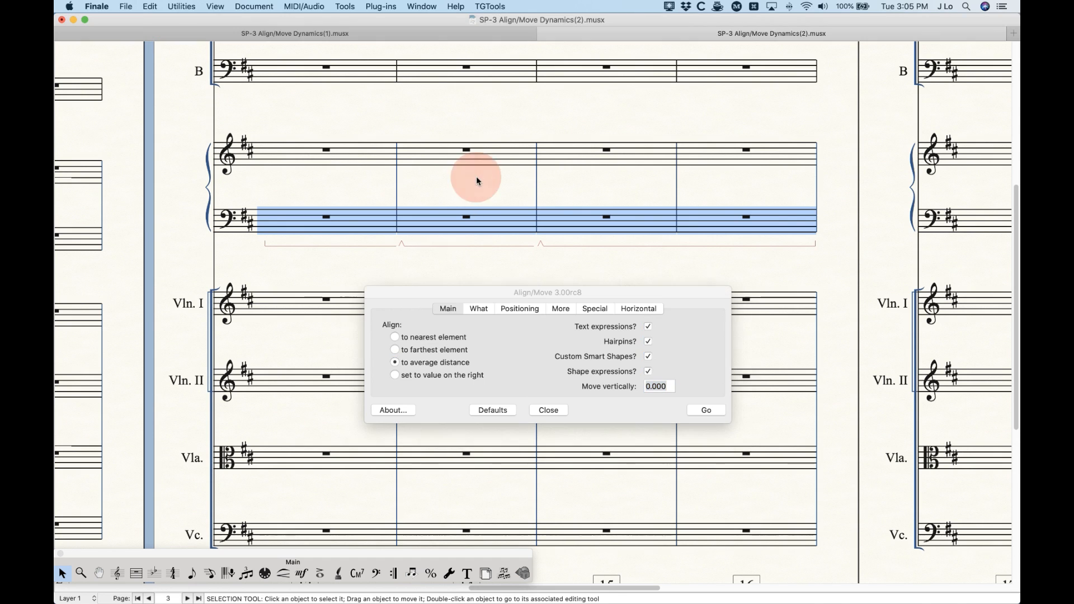
{"action": "key", "text": "super+equal"}
{"action": "key", "text": "super+equal"}
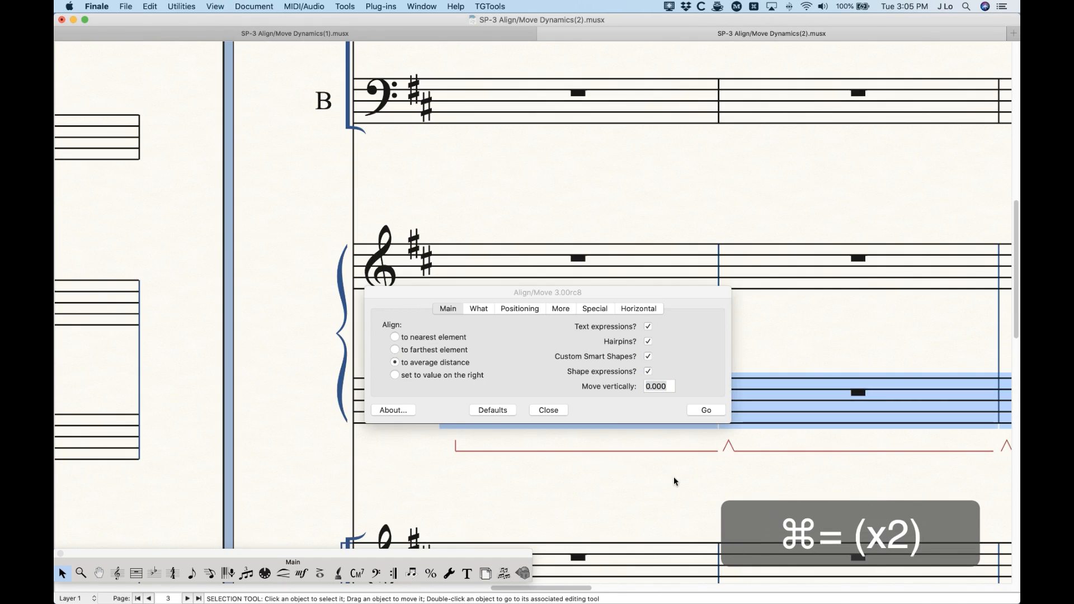
{"action": "left_click_drag", "start_coordinate": [575, 295], "coordinate": [541, 188]}
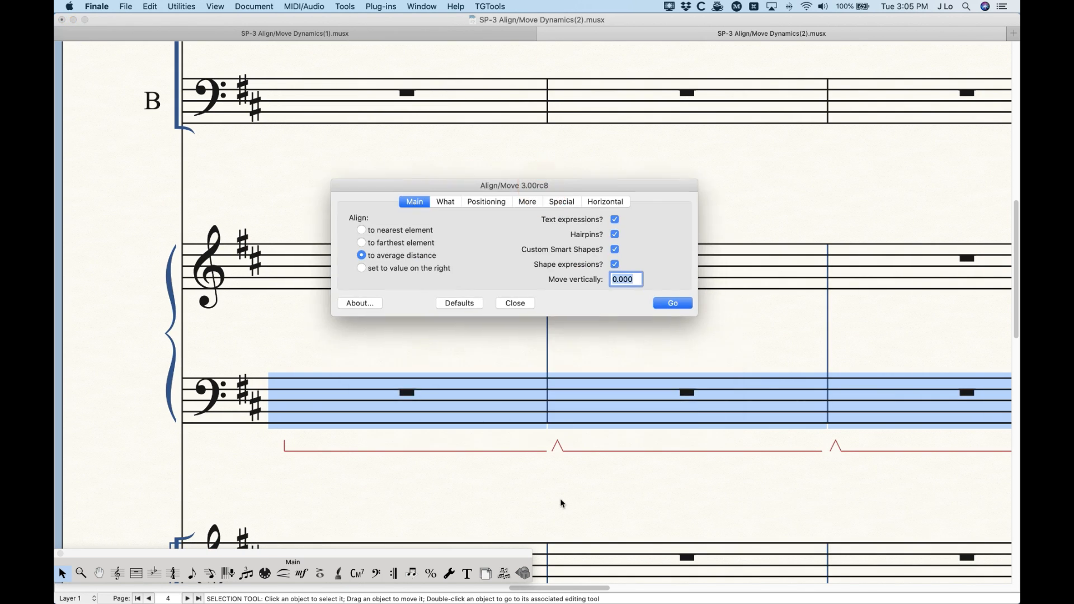
{"action": "scroll", "coordinate": [556, 460], "scroll_direction": "right", "scroll_amount": 8}
{"action": "scroll", "coordinate": [462, 456], "scroll_direction": "left", "scroll_amount": 6}
{"action": "scroll", "coordinate": [463, 460], "scroll_direction": "left", "scroll_amount": 3}
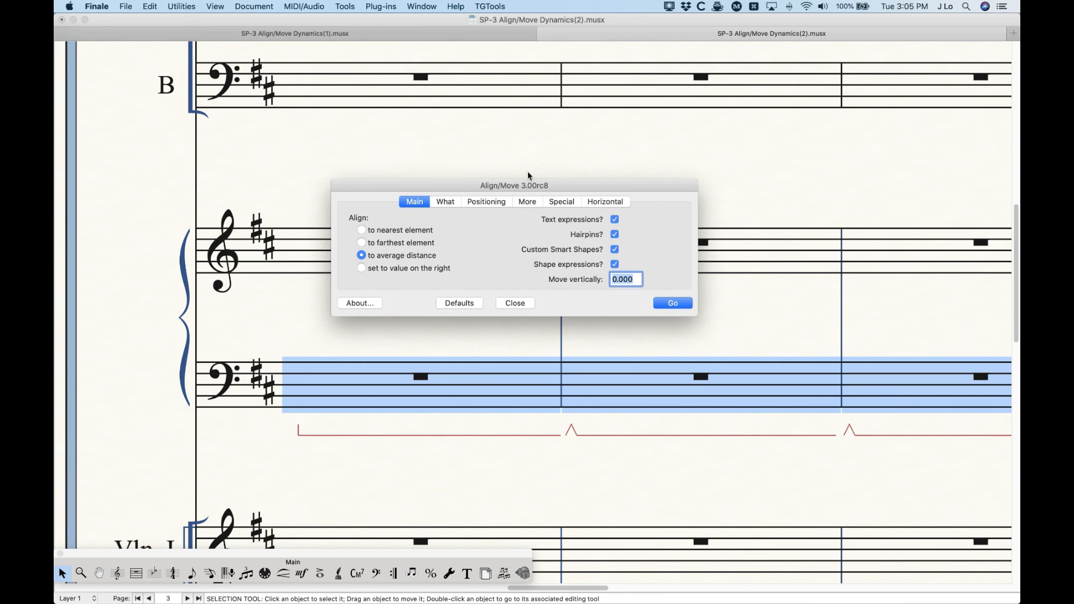
{"action": "left_click", "coordinate": [536, 147]}
{"action": "key", "text": "super+z"}
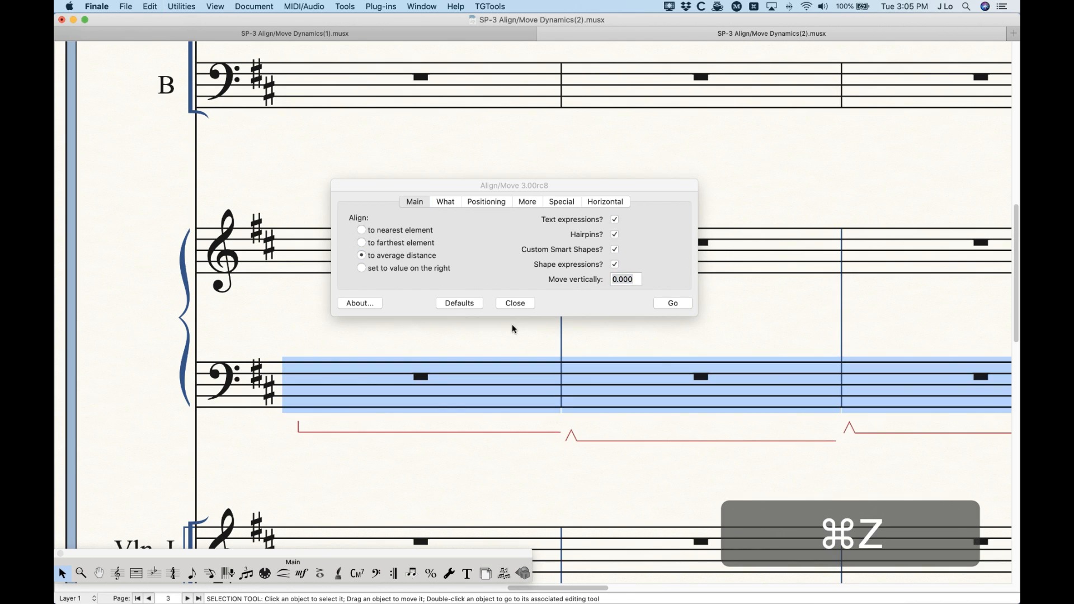
Step: Exclude custom smart shapes from the Align/Move operation
{"action": "key", "text": "super+minus"}
{"action": "key", "text": "super+minus"}
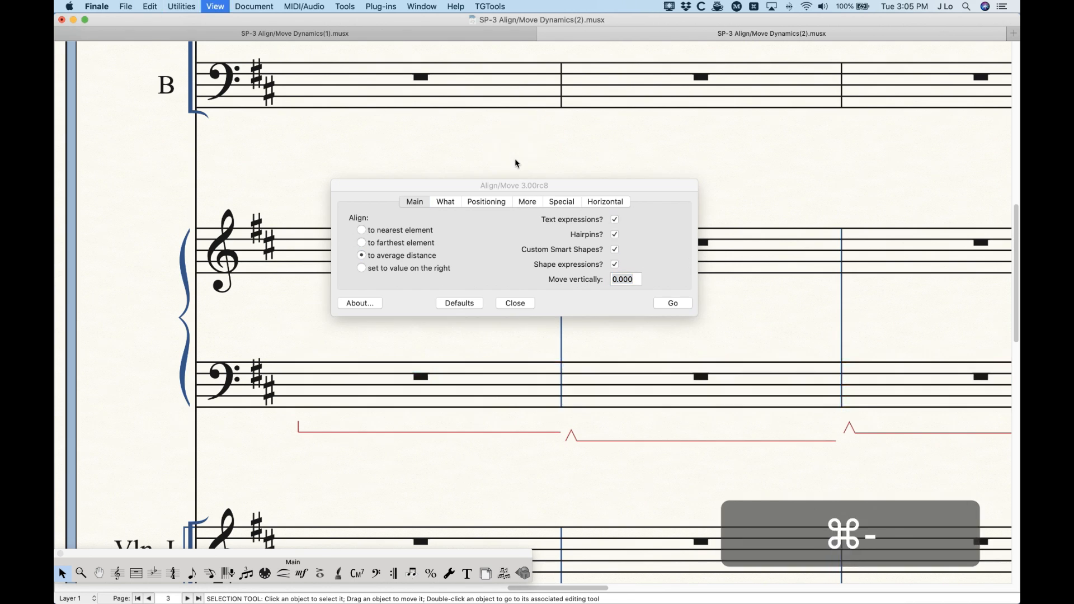
{"action": "key", "text": "super+minus"}
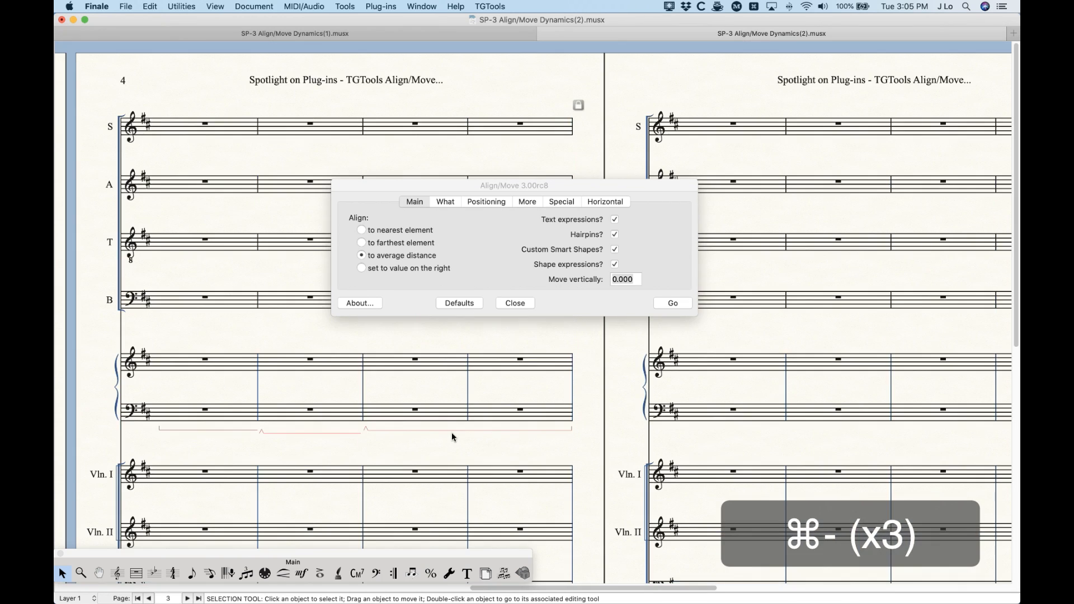
{"action": "scroll", "coordinate": [452, 427], "scroll_direction": "left", "scroll_amount": 15}
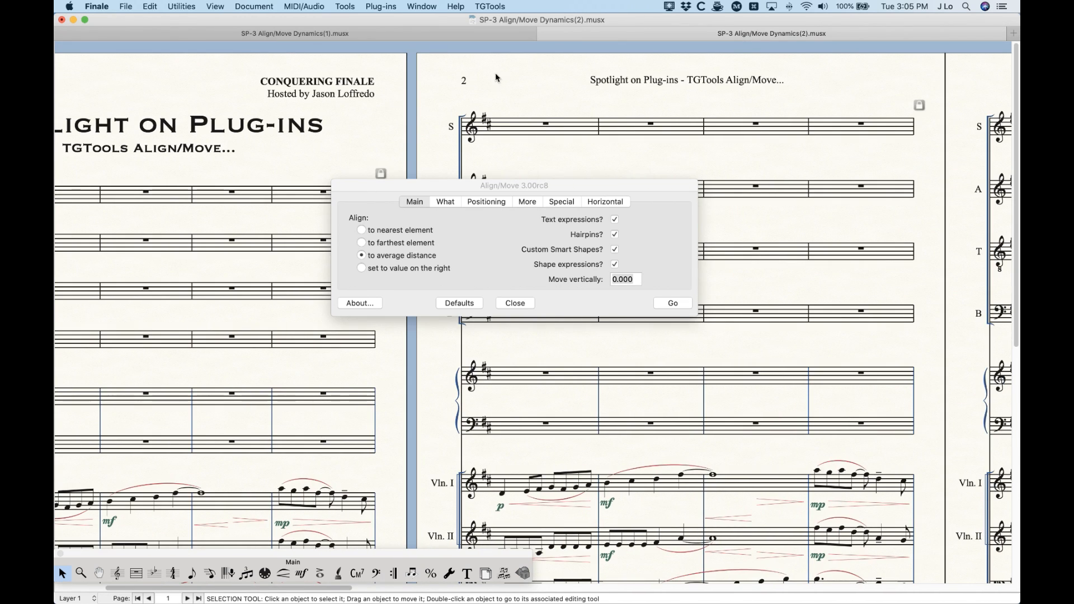
{"action": "left_click", "coordinate": [431, 204]}
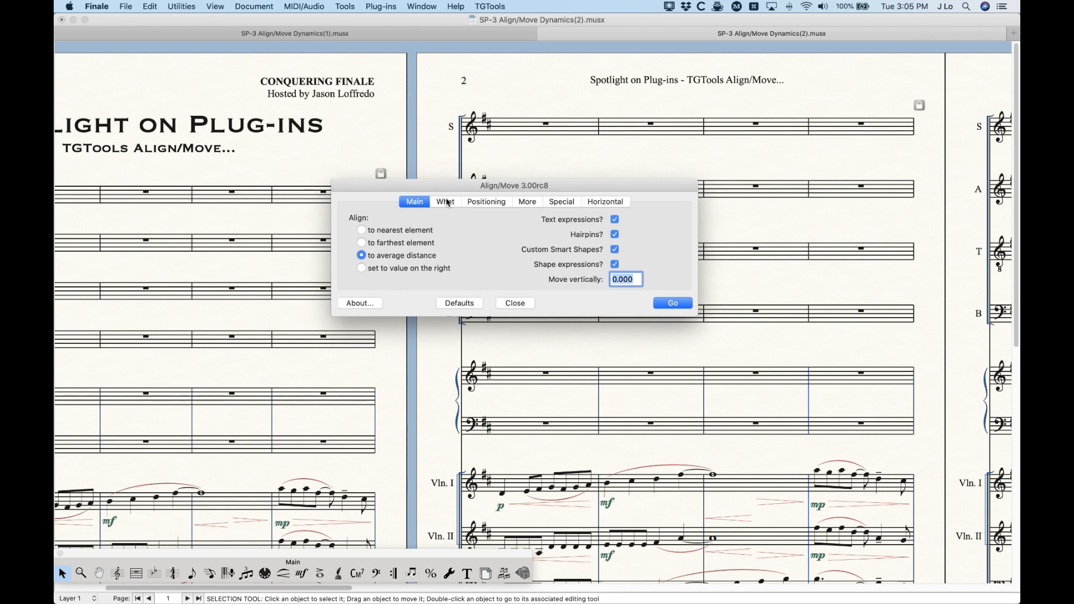
{"action": "left_click", "coordinate": [614, 249]}
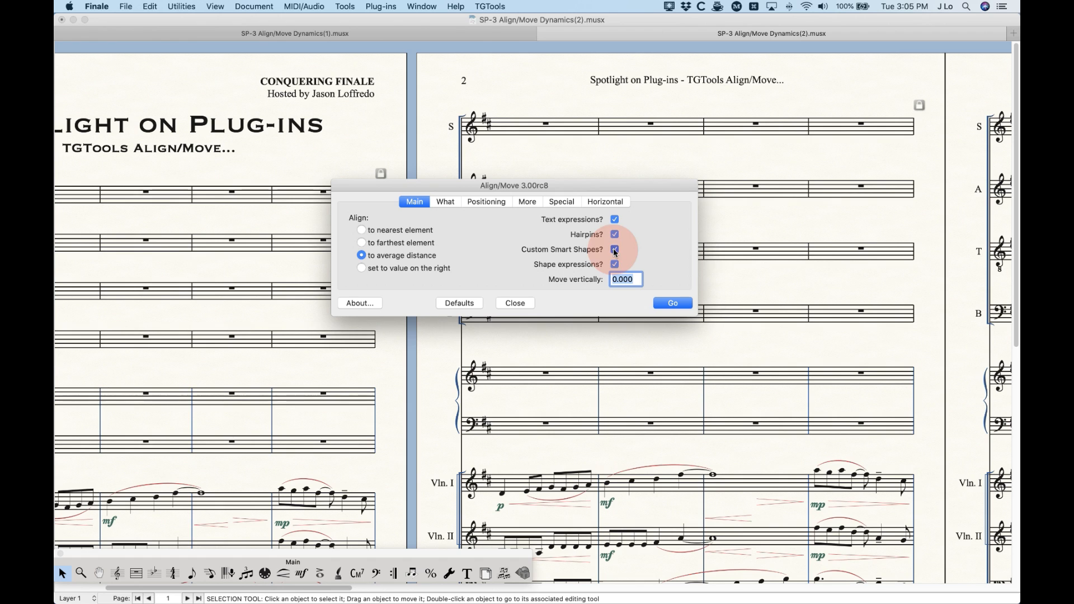
Step: Set Align/Move to also align what's above the staff, keeping above and below aligned separately
{"action": "left_click", "coordinate": [451, 205]}
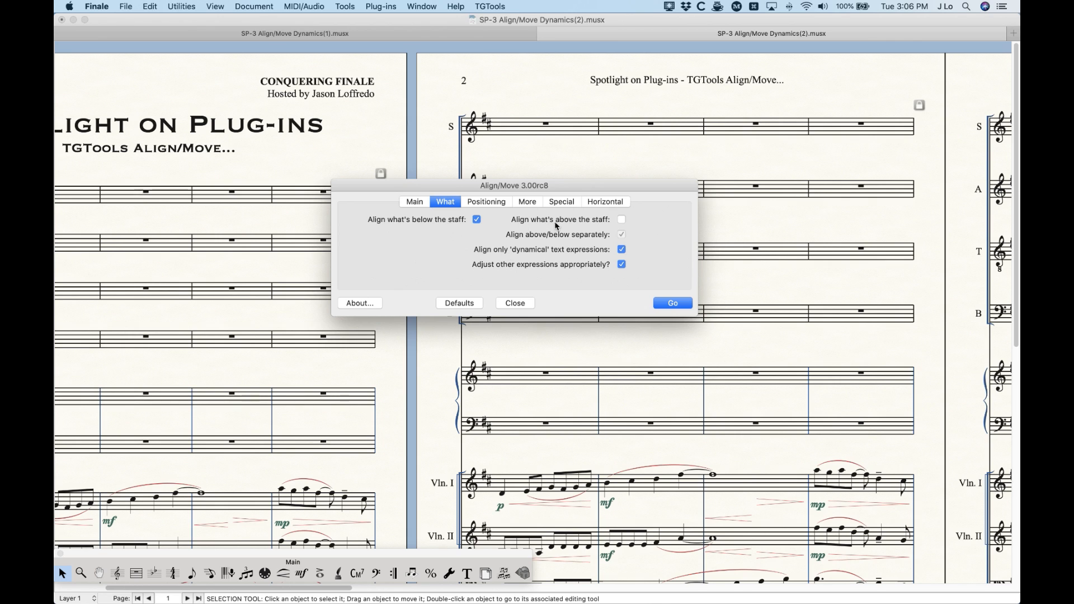
{"action": "left_click", "coordinate": [622, 221]}
{"action": "left_click", "coordinate": [624, 221]}
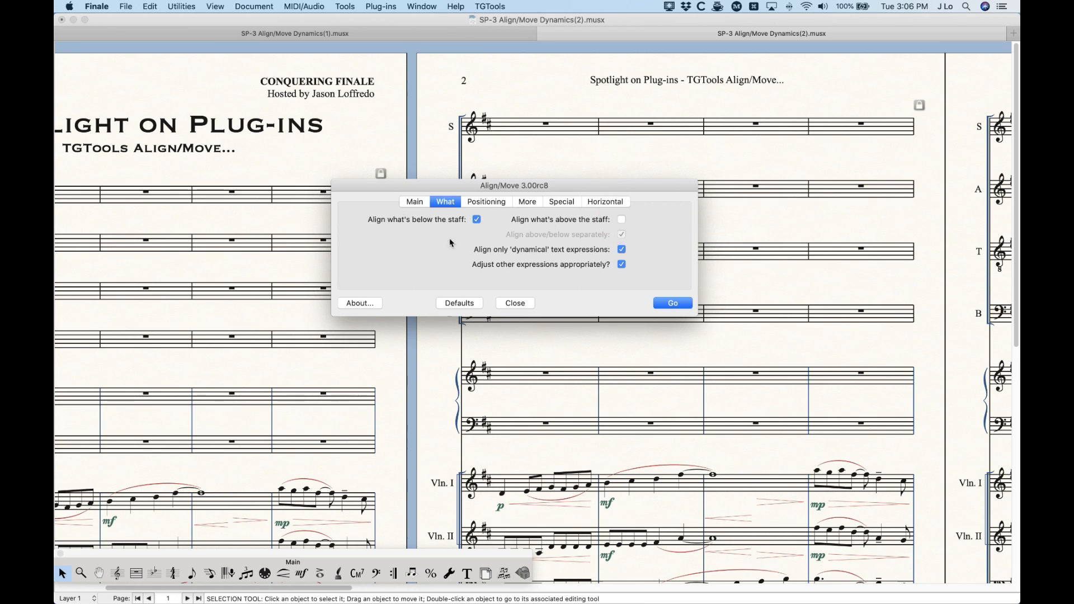
{"action": "left_click", "coordinate": [622, 220]}
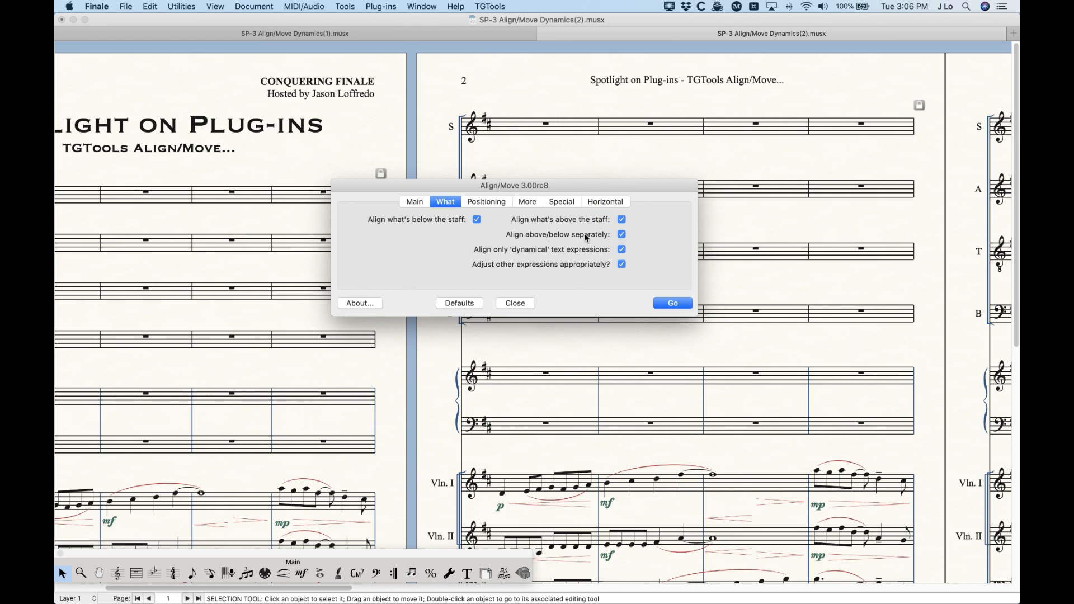
{"action": "left_click", "coordinate": [622, 234]}
{"action": "left_click", "coordinate": [623, 234]}
Step: Turn off adjusting other expressions appropriately and aligning only 'dynamical' text expressions
{"action": "left_click", "coordinate": [622, 265]}
{"action": "scroll", "coordinate": [710, 438], "scroll_direction": "down", "scroll_amount": 5}
{"action": "scroll", "coordinate": [752, 409], "scroll_direction": "right", "scroll_amount": 10}
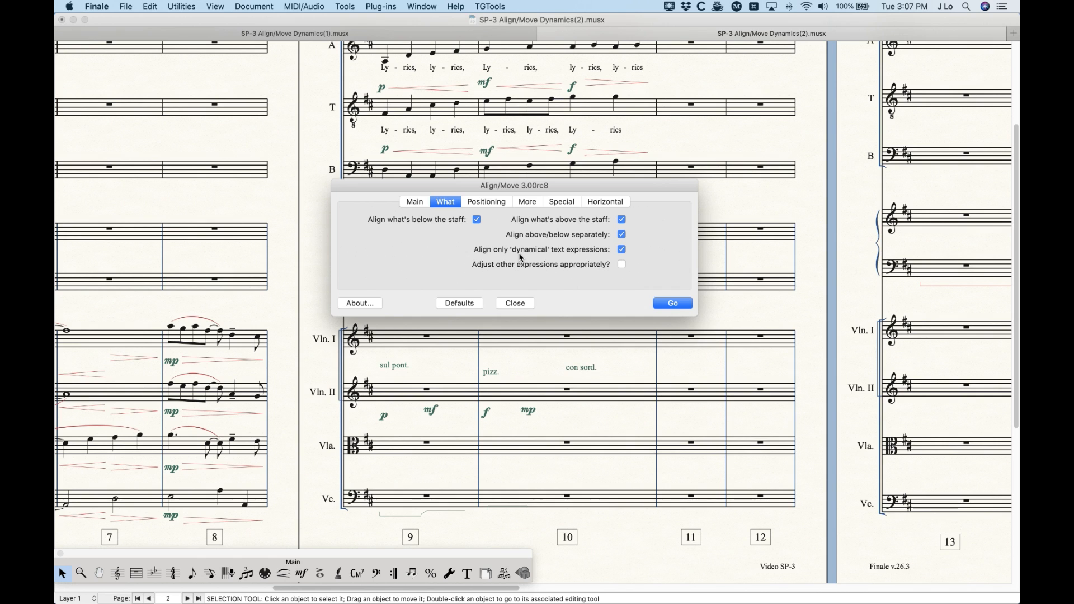
{"action": "left_click", "coordinate": [622, 250]}
Step: Align the text expressions above and the dynamics below the Violin II staff in measures 9–10
{"action": "left_click", "coordinate": [538, 376]}
{"action": "left_click", "coordinate": [546, 396], "text": "shift"}
{"action": "left_click", "coordinate": [660, 251]}
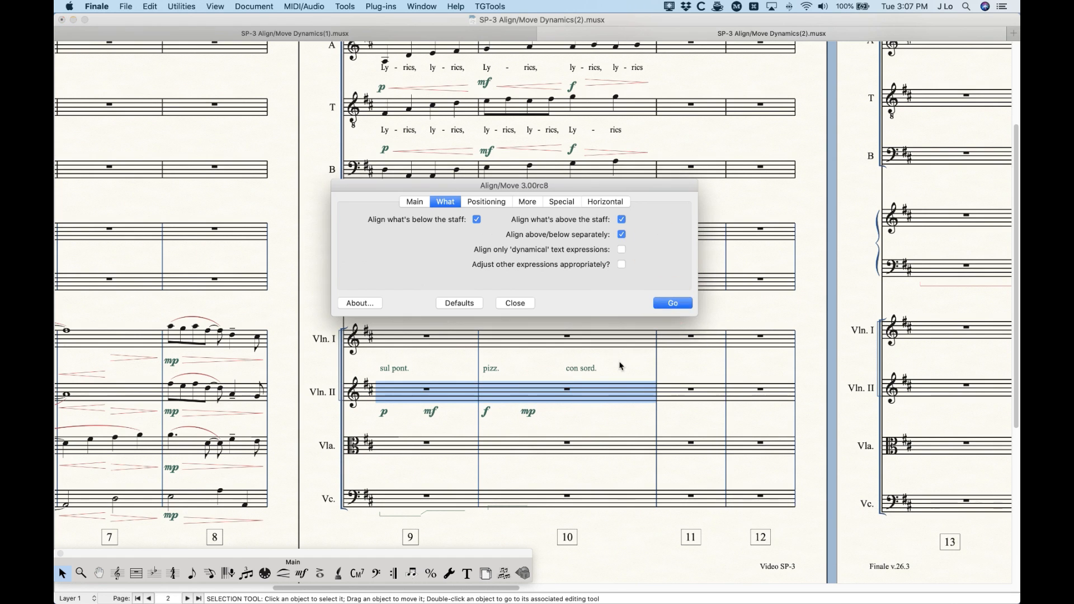
{"action": "left_click", "coordinate": [636, 353]}
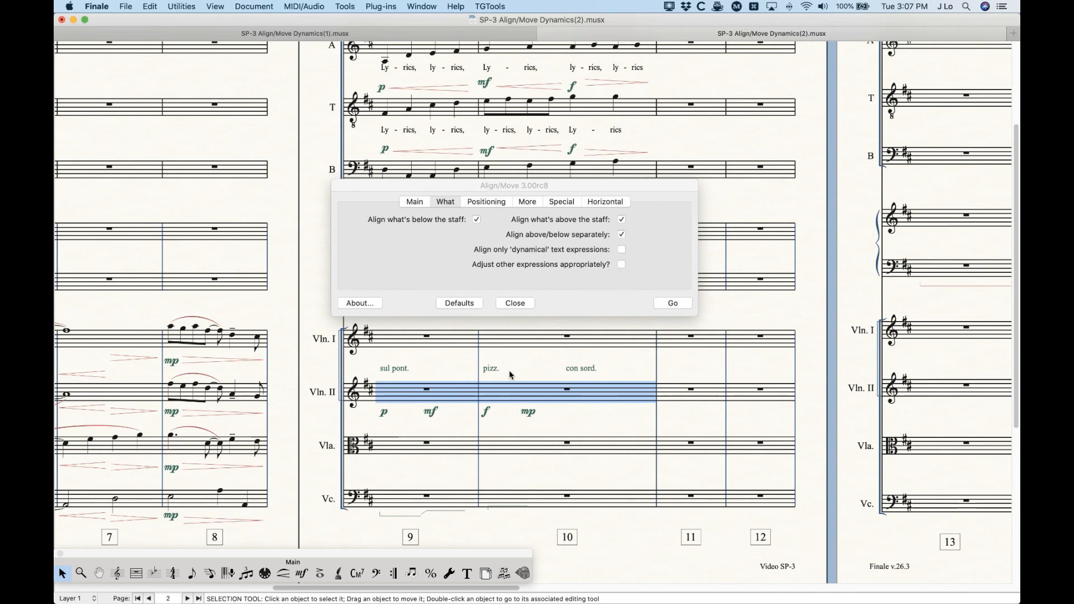
Step: Turn adjusting other expressions appropriately and aligning only 'dynamical' text expressions back on
{"action": "left_click", "coordinate": [420, 240]}
{"action": "left_click", "coordinate": [621, 264]}
{"action": "left_click", "coordinate": [622, 249]}
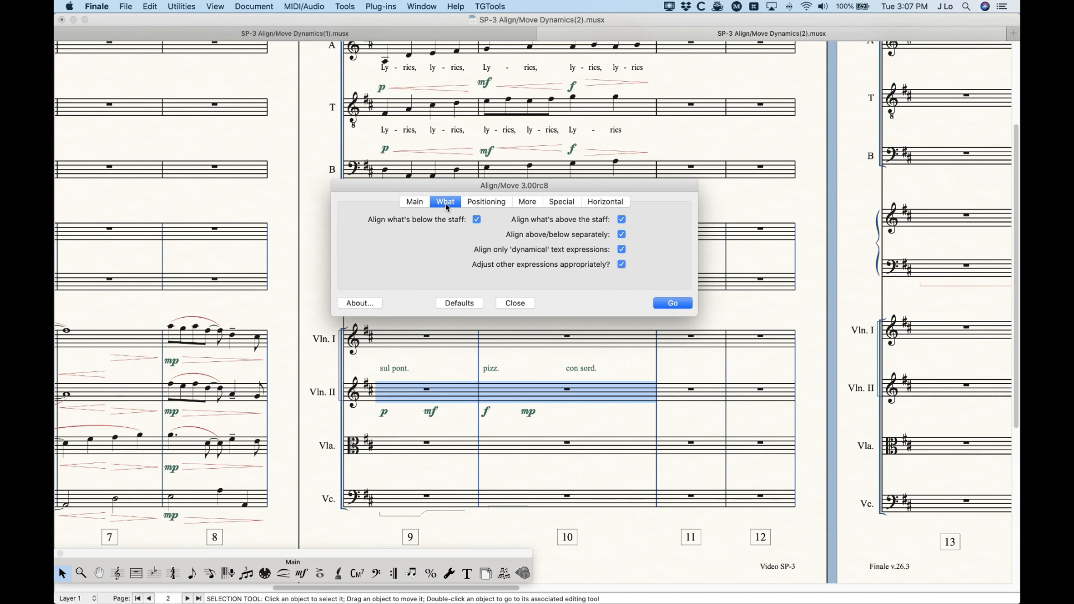
Step: Examine how the positioning options for hairpins and note- or measure-attached expressions relate to the main alignment settings
{"action": "left_click", "coordinate": [486, 204]}
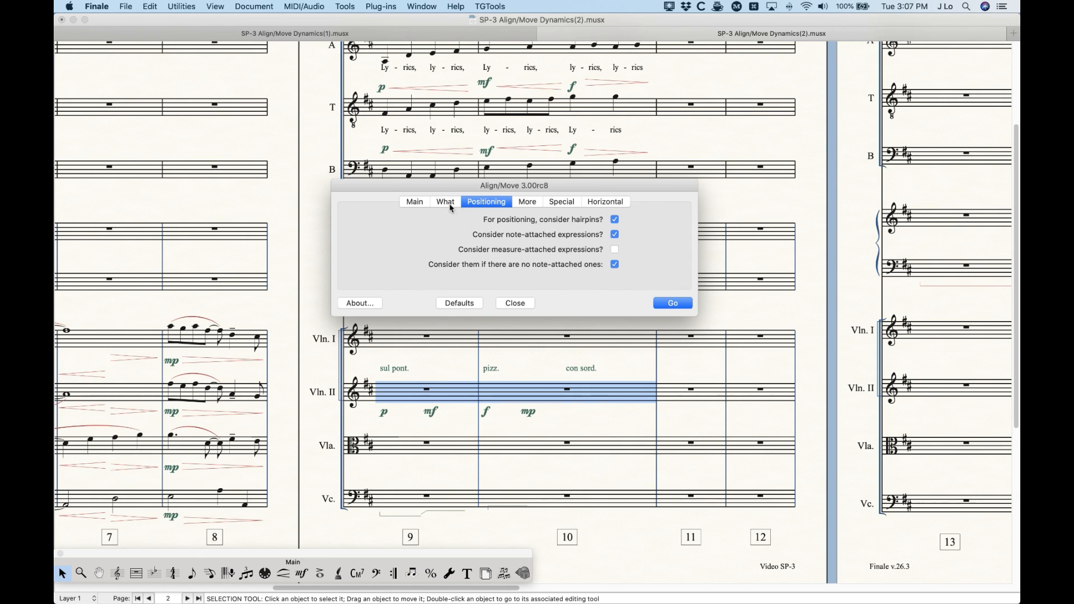
{"action": "left_click", "coordinate": [415, 202]}
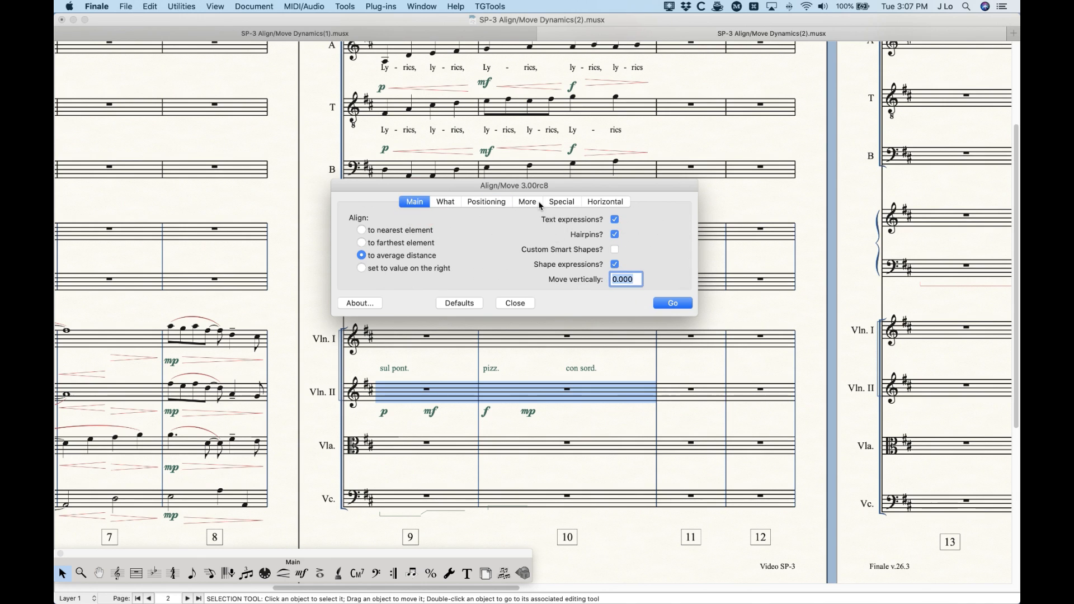
{"action": "left_click", "coordinate": [492, 202]}
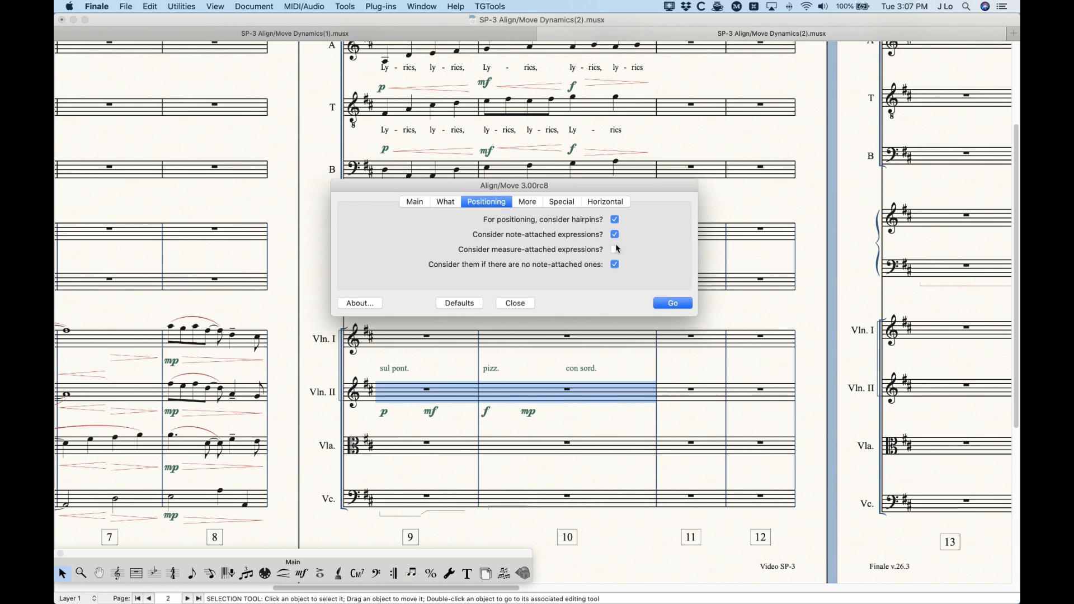
{"action": "left_click", "coordinate": [614, 219]}
{"action": "left_click", "coordinate": [614, 223]}
{"action": "left_click", "coordinate": [420, 203]}
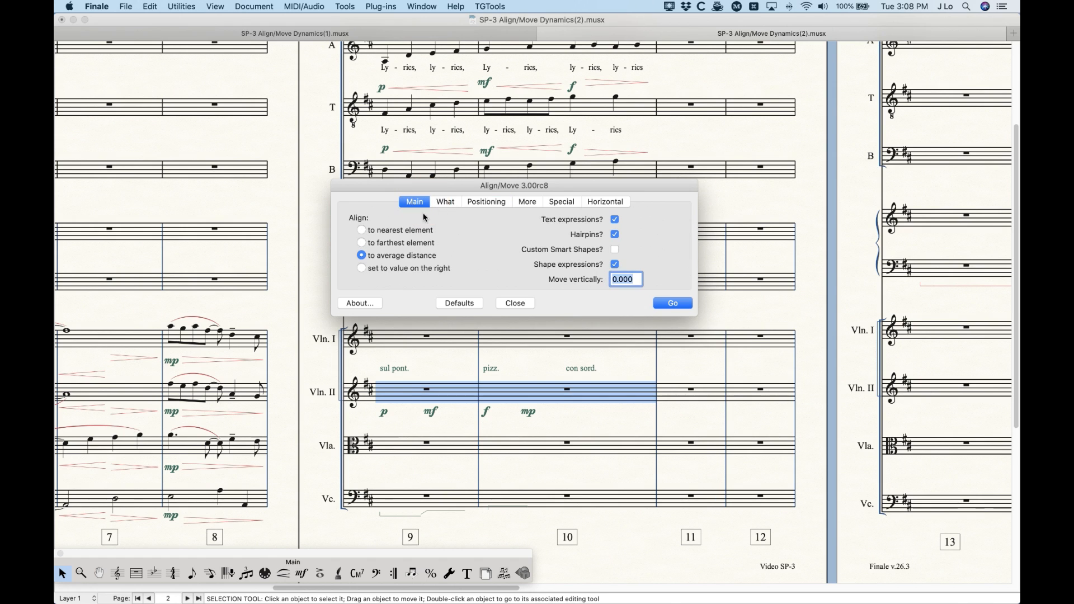
{"action": "left_click", "coordinate": [492, 203]}
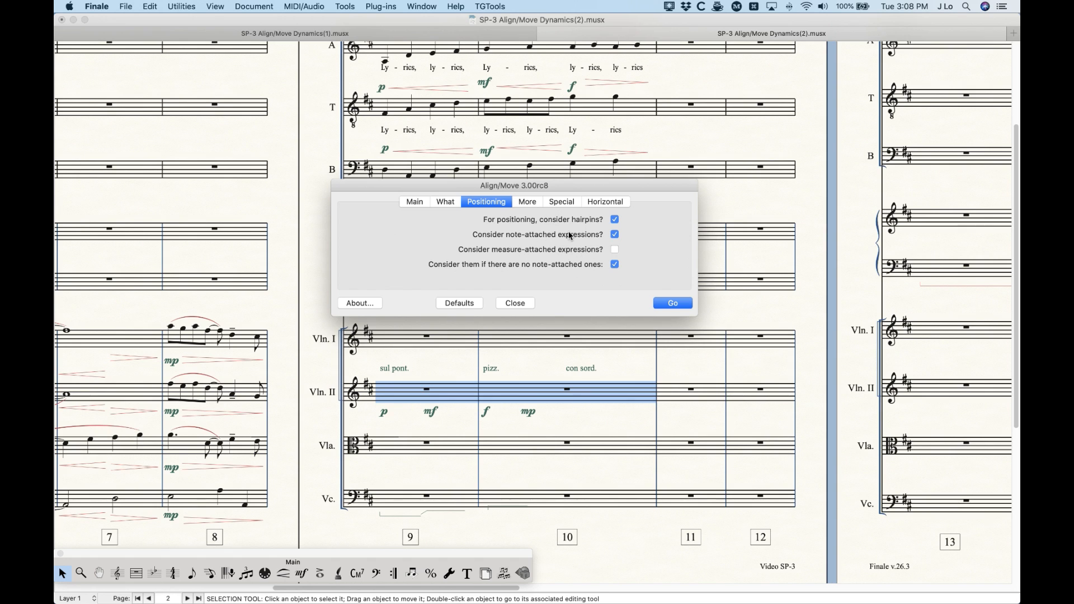
Step: Examine the options for staff-line collisions, independent systems, additional music fonts and special hairpin adjustments, ending on the main alignment settings
{"action": "left_click", "coordinate": [529, 202]}
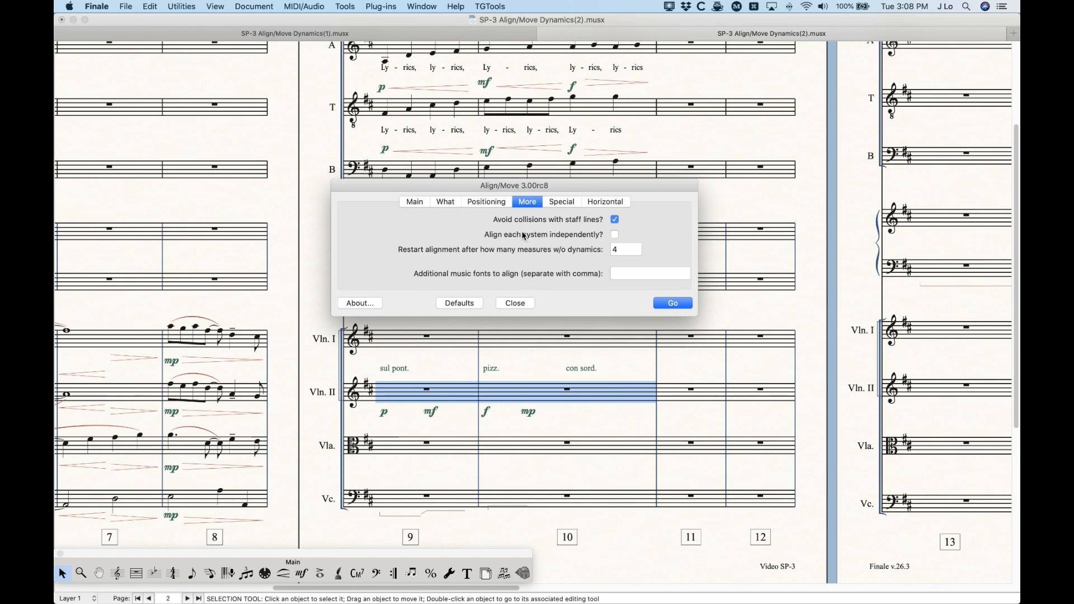
{"action": "left_click", "coordinate": [618, 220]}
{"action": "left_click", "coordinate": [614, 219]}
{"action": "left_click", "coordinate": [616, 235]}
{"action": "left_click", "coordinate": [615, 235]}
{"action": "left_click", "coordinate": [641, 273]}
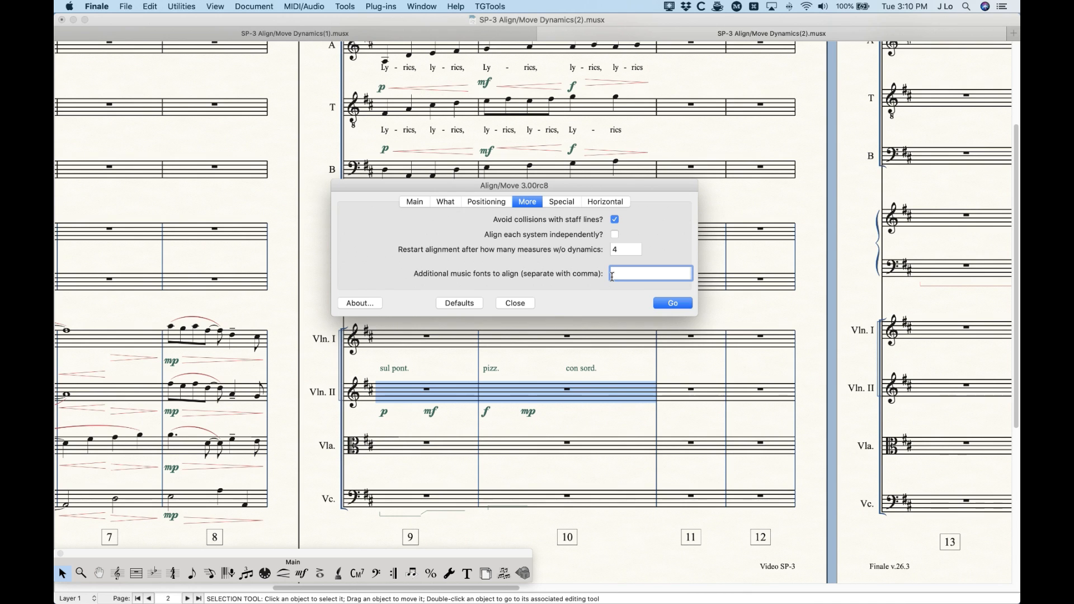
{"action": "left_click", "coordinate": [564, 203]}
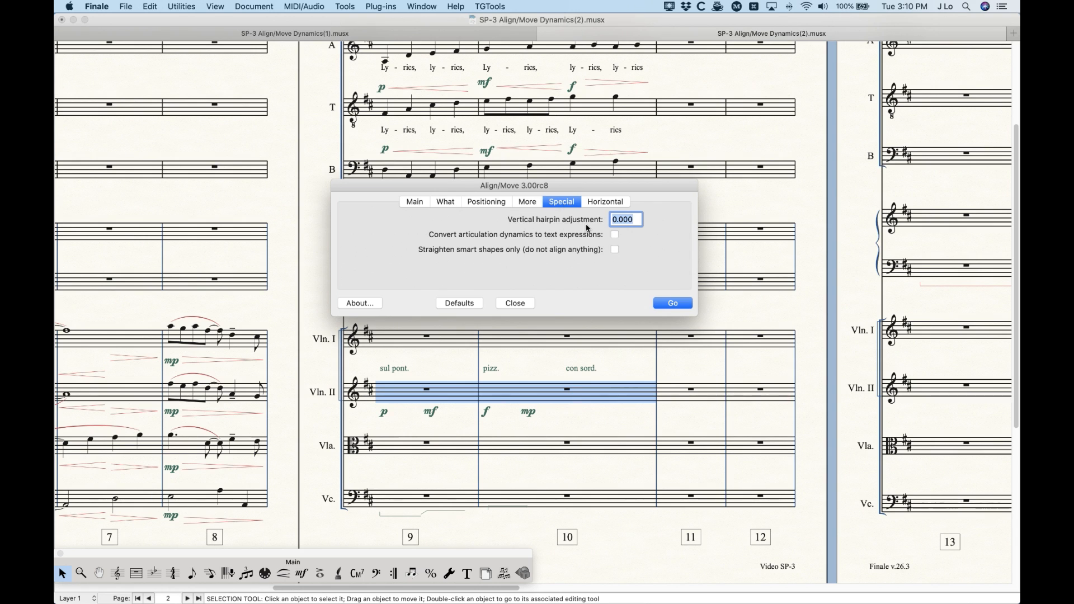
{"action": "left_click", "coordinate": [406, 204]}
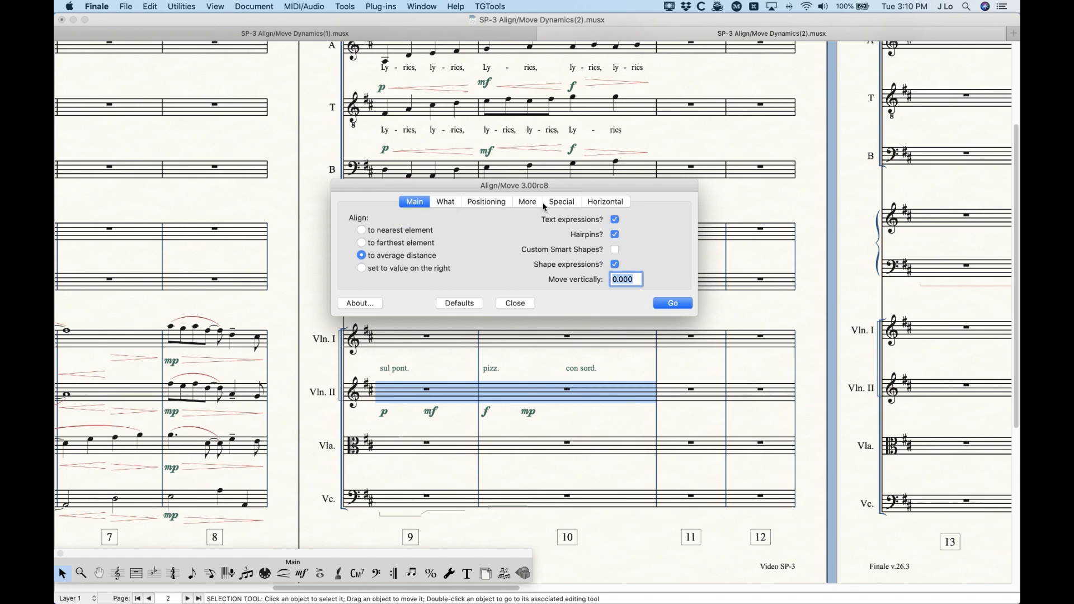
Step: Examine the options for vertical hairpin adjustment, articulation-dynamics conversion and straightening smart shapes, and close the Align/Move dialog
{"action": "left_click", "coordinate": [565, 203]}
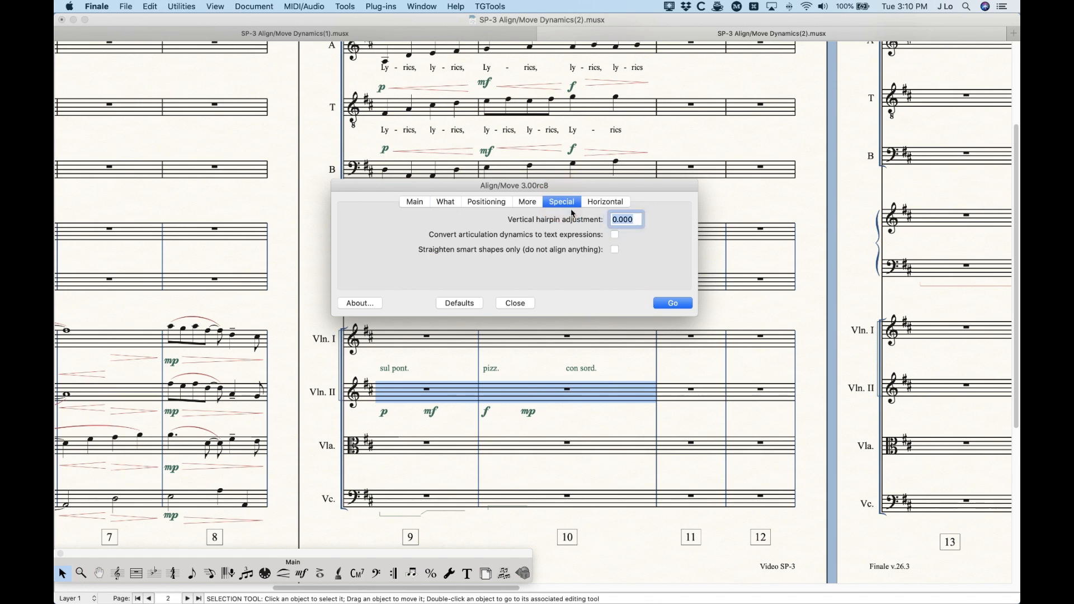
{"action": "left_click", "coordinate": [636, 220]}
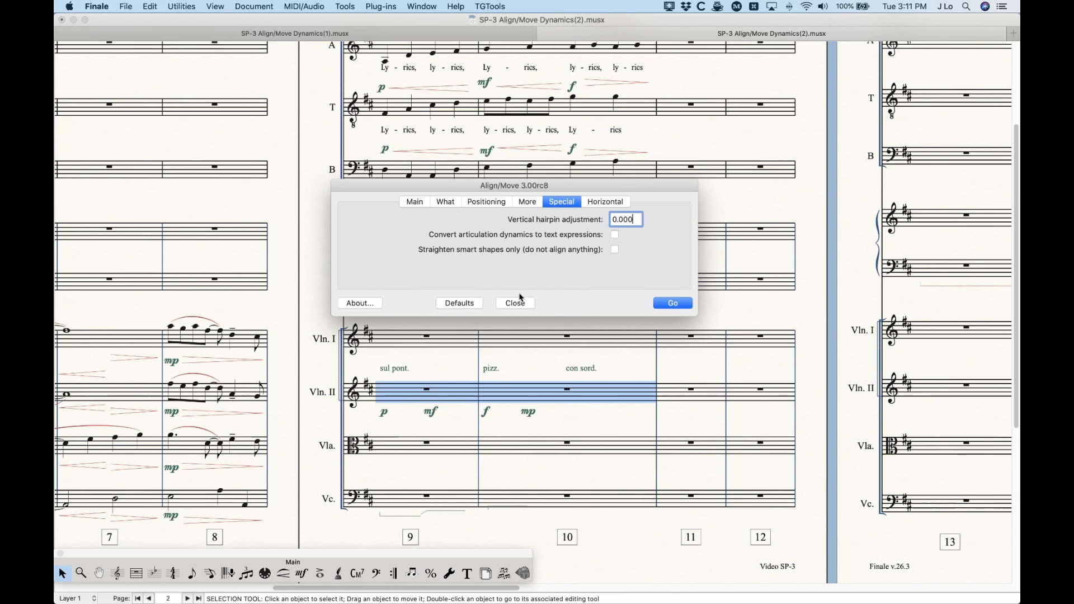
{"action": "left_click", "coordinate": [515, 303]}
Step: Turn off Make Horizontal for the crescendo hairpin in the piano part's measure 10 and slant its end upward
{"action": "left_click", "coordinate": [557, 316]}
{"action": "key", "text": "super+minus"}
{"action": "key", "text": "super+minus"}
{"action": "key", "text": "super+equal"}
{"action": "key", "text": "super+equal"}
{"action": "key", "text": "super+equal"}
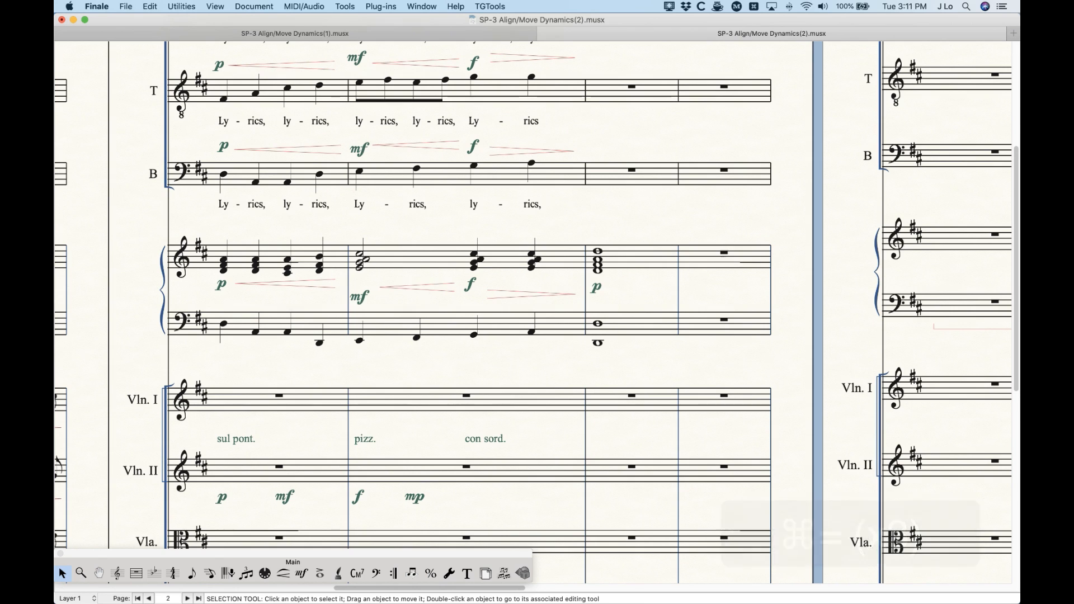
{"action": "double_click", "coordinate": [423, 287]}
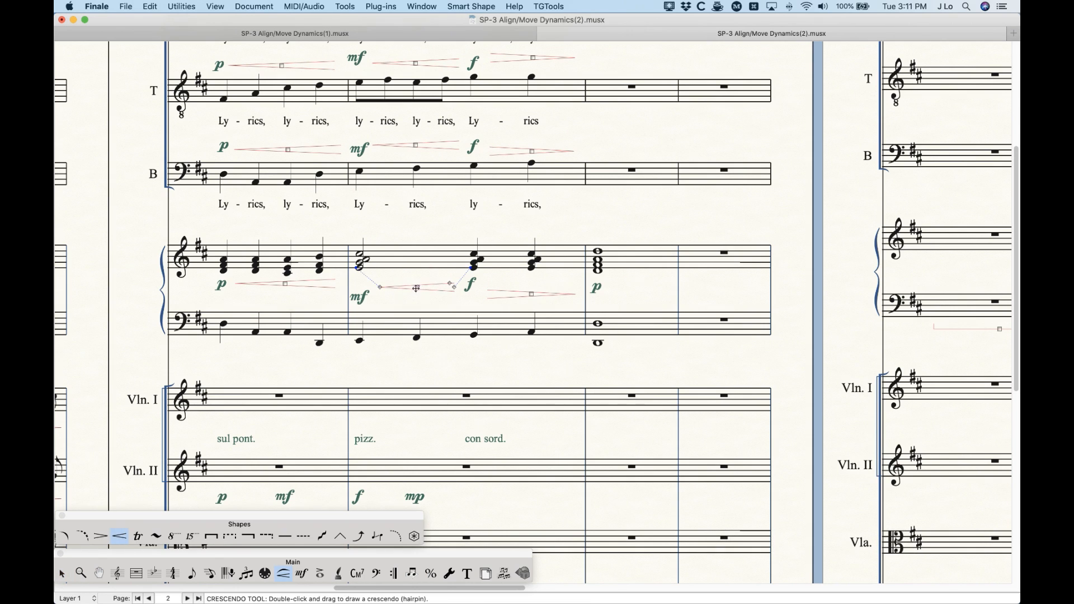
{"action": "right_click", "coordinate": [417, 288]}
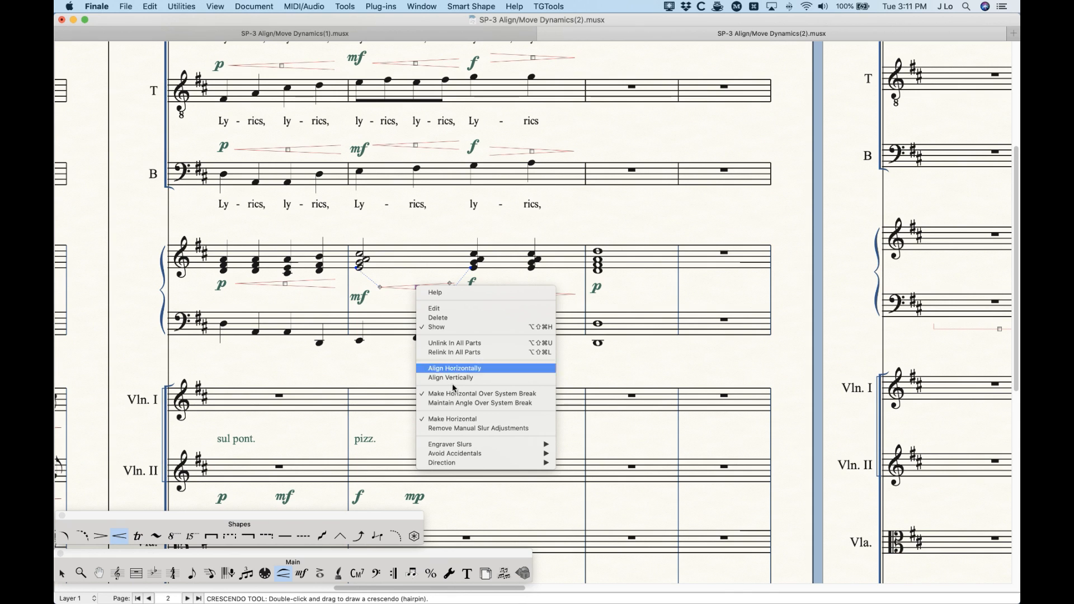
{"action": "left_click", "coordinate": [467, 419]}
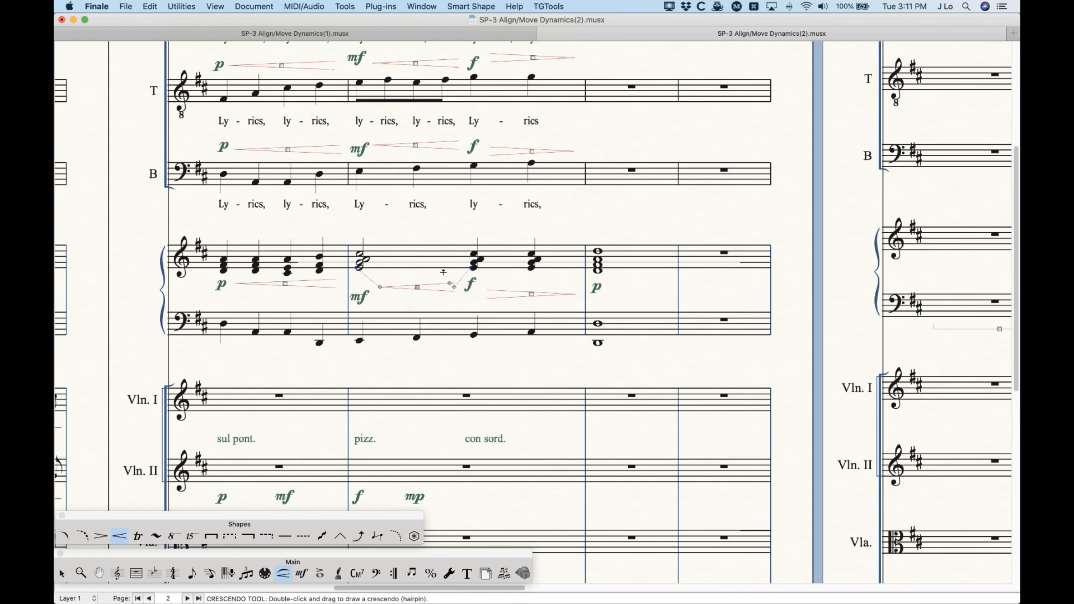
{"action": "left_click_drag", "start_coordinate": [455, 288], "coordinate": [449, 272]}
Step: Turn off Make Horizontal for the decrescendo hairpin in the piano part's measure 10 and raise its start to slant it
{"action": "right_click", "coordinate": [531, 294]}
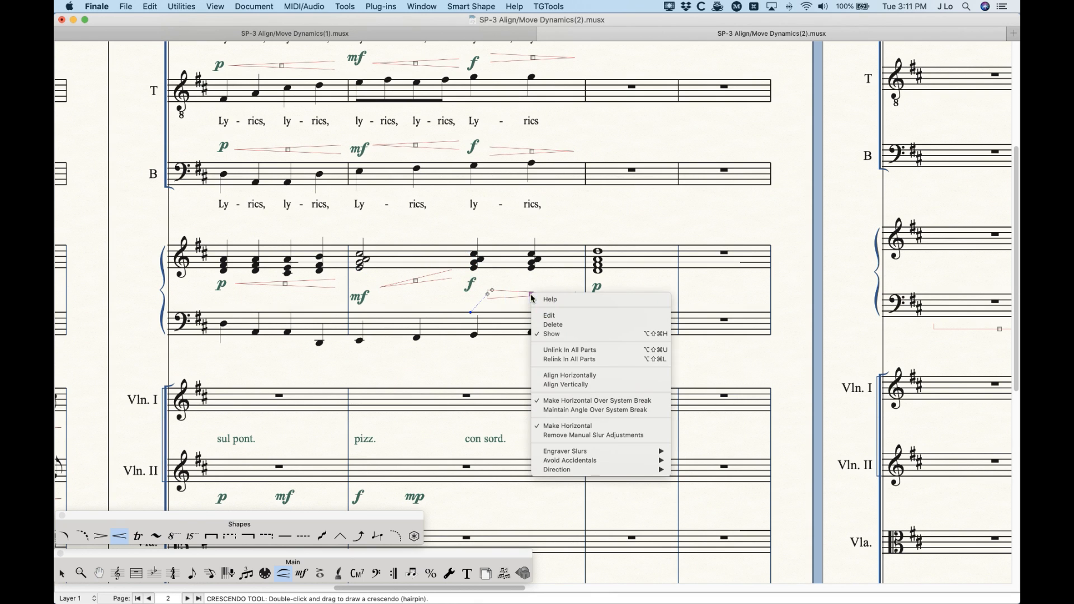
{"action": "left_click", "coordinate": [587, 426]}
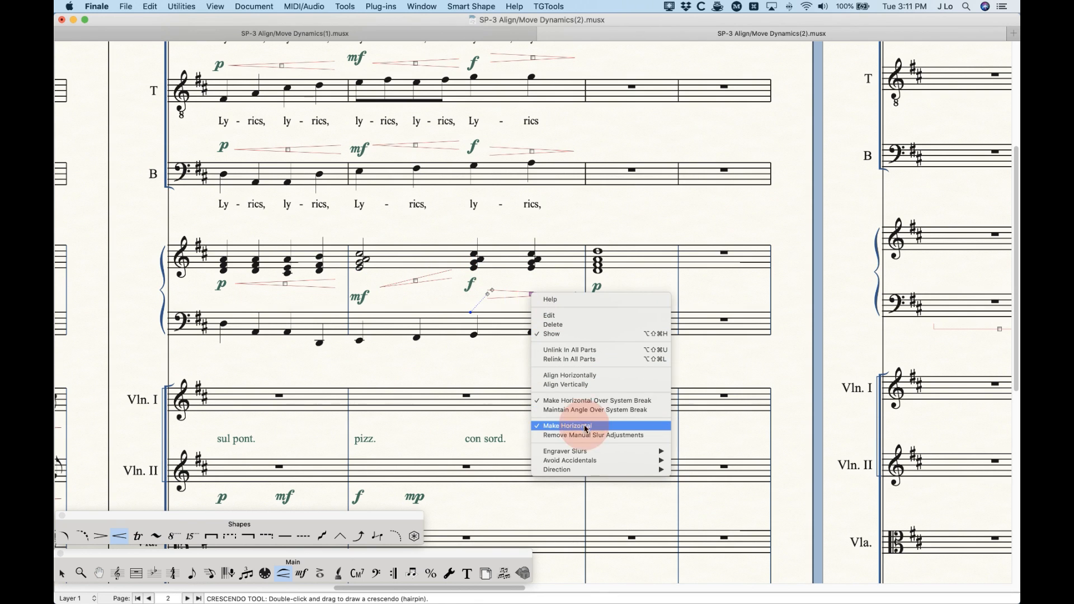
{"action": "left_click_drag", "start_coordinate": [489, 294], "coordinate": [490, 279]}
{"action": "key", "text": "Escape"}
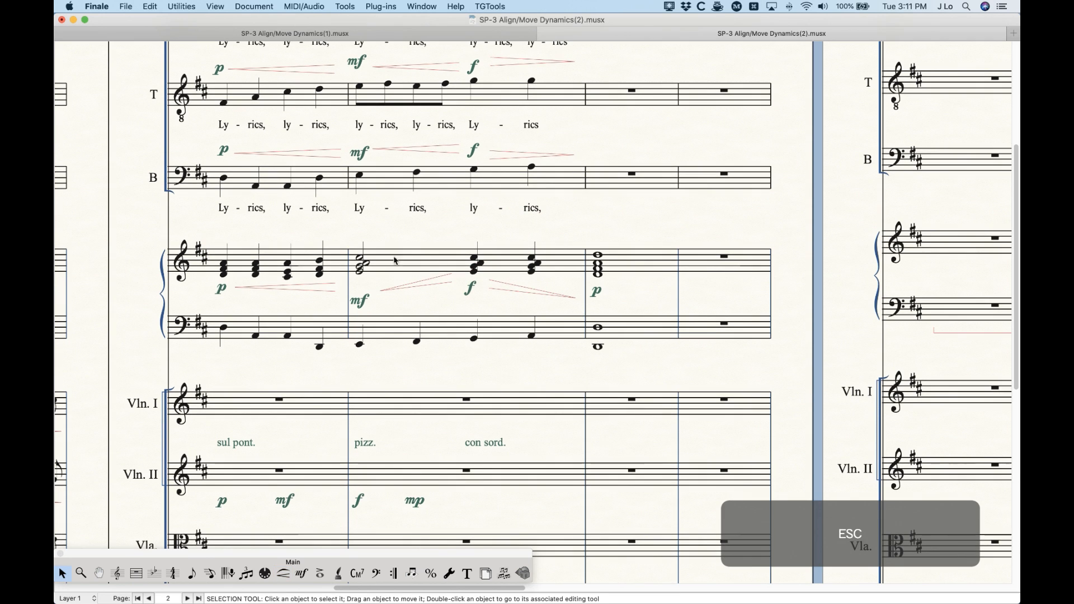
Step: Straighten the hairpins in piano measures 9–12 with Align/Move, using the option to straighten smart shapes only without aligning anything
{"action": "left_click", "coordinate": [283, 258]}
{"action": "left_click", "coordinate": [740, 326], "text": "shift"}
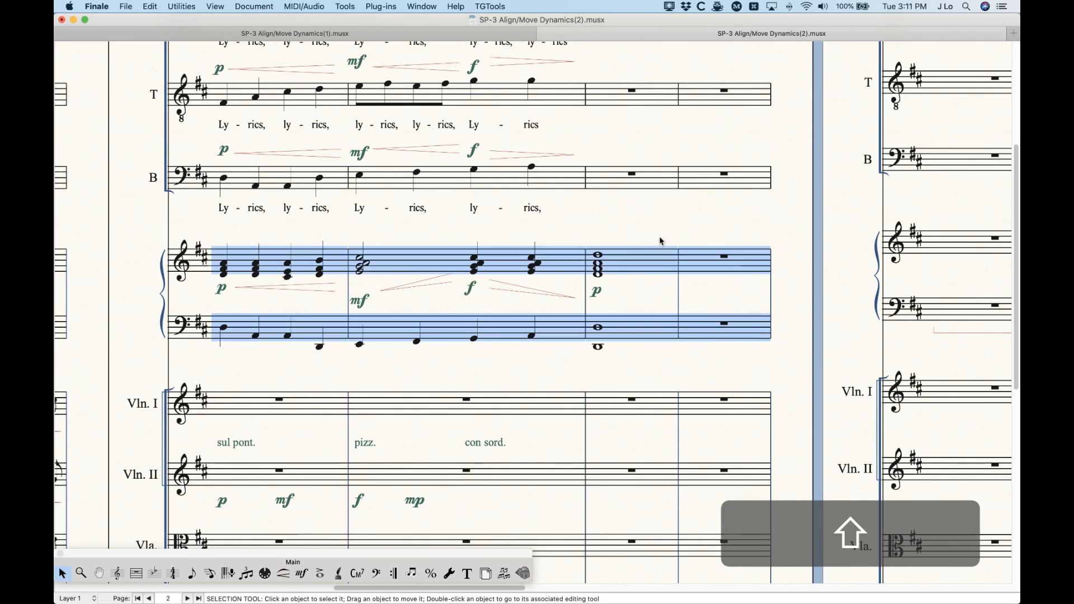
{"action": "left_click", "coordinate": [381, 6]}
{"action": "mouse_move", "coordinate": [486, 6]}
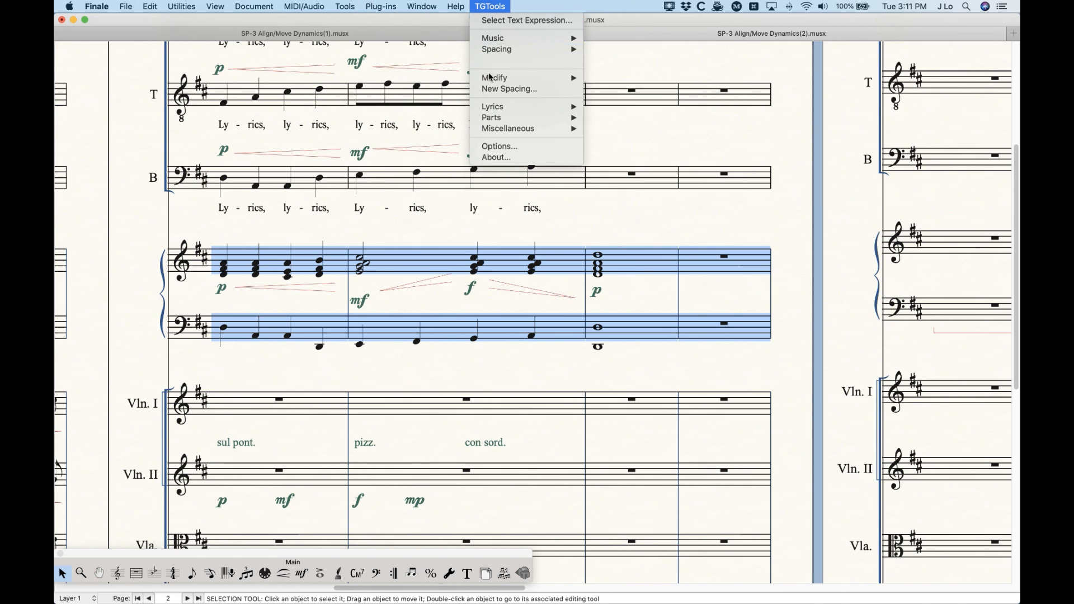
{"action": "mouse_move", "coordinate": [553, 81]}
{"action": "left_click", "coordinate": [618, 83]}
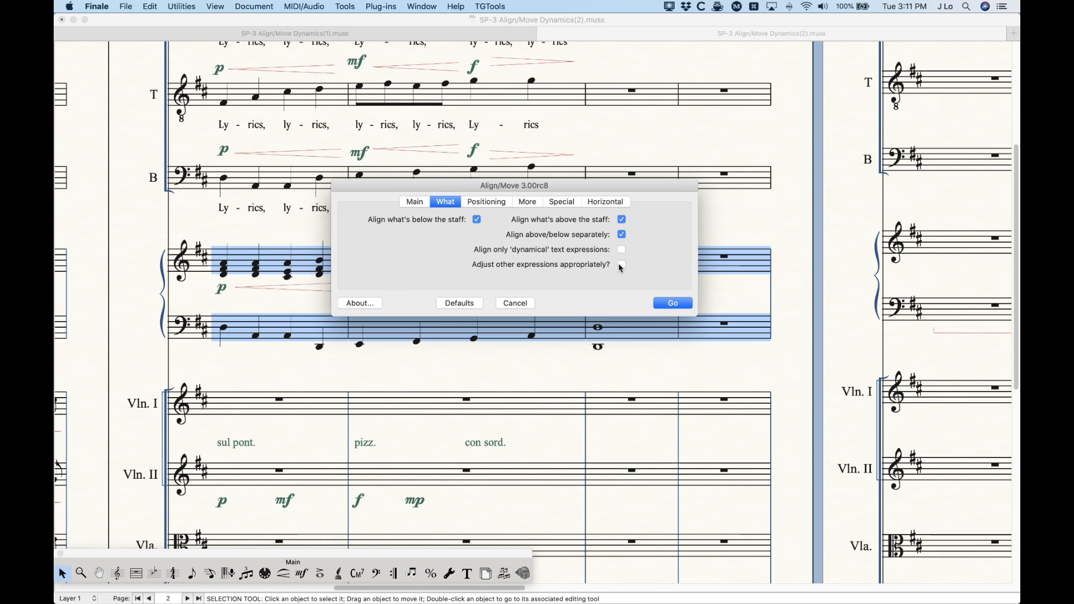
{"action": "left_click", "coordinate": [552, 202]}
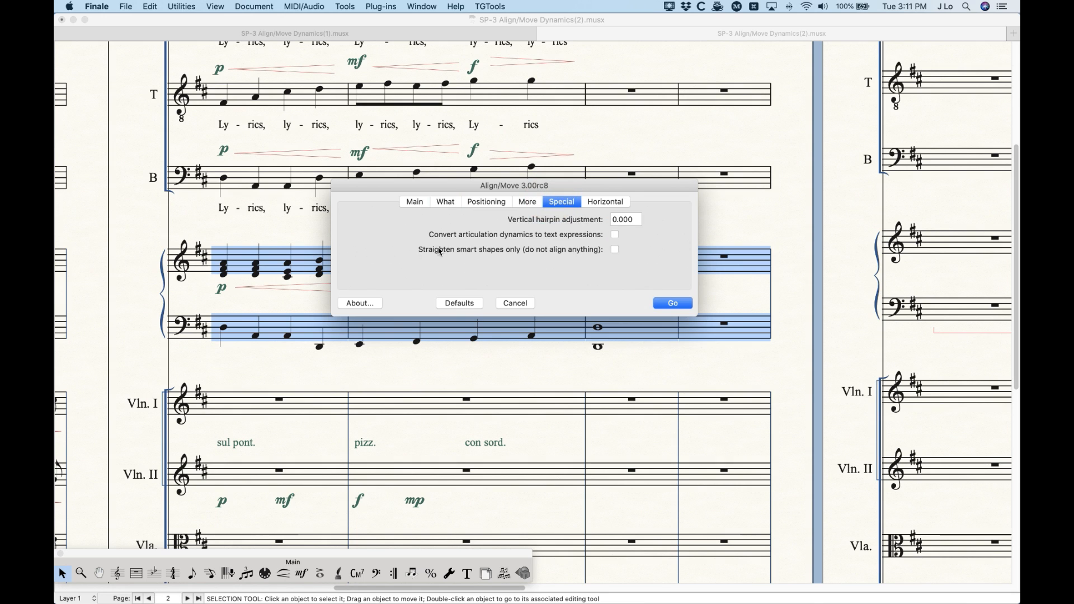
{"action": "left_click", "coordinate": [615, 250]}
{"action": "left_click_drag", "start_coordinate": [486, 186], "coordinate": [517, 98]}
{"action": "left_click", "coordinate": [704, 215]}
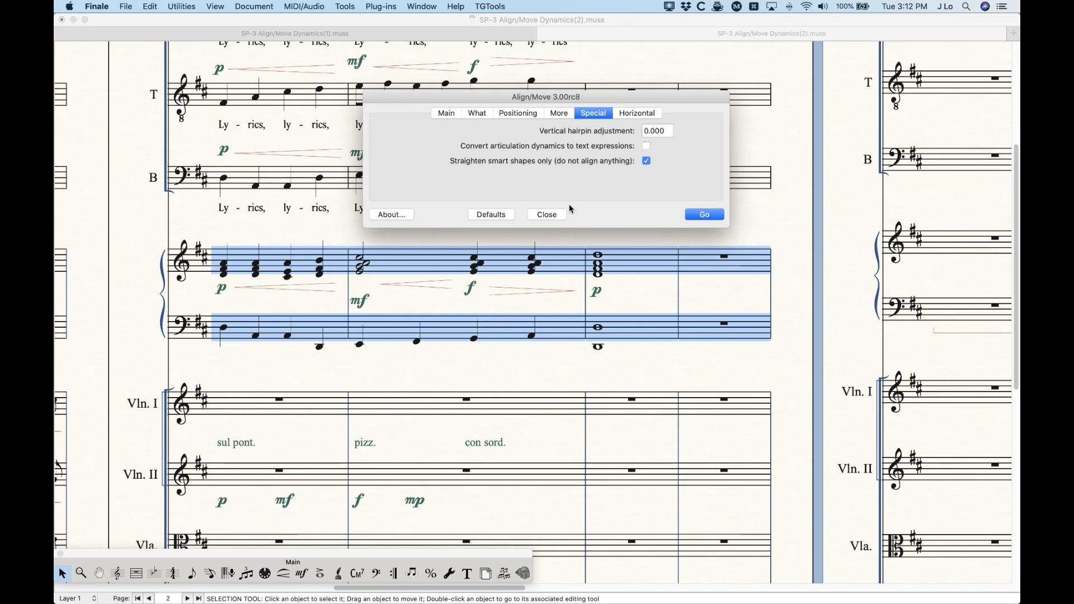
Step: Turn off straightening smart shapes only, examine the horizontal alignment options and close the Align/Move dialog
{"action": "left_click", "coordinate": [646, 162]}
{"action": "left_click", "coordinate": [638, 113]}
{"action": "left_click_drag", "start_coordinate": [597, 97], "coordinate": [583, 92]}
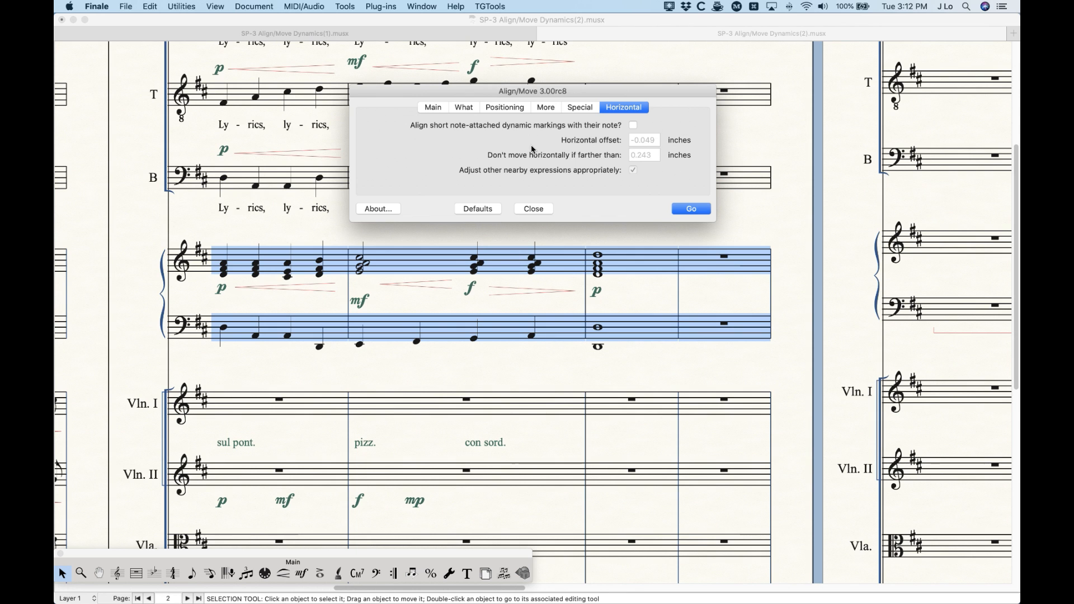
{"action": "left_click", "coordinate": [548, 209]}
Step: Shift the soprano's p in measure 9 and mf in measure 10 horizontally off their notes
{"action": "scroll", "coordinate": [458, 302], "scroll_direction": "up", "scroll_amount": 5}
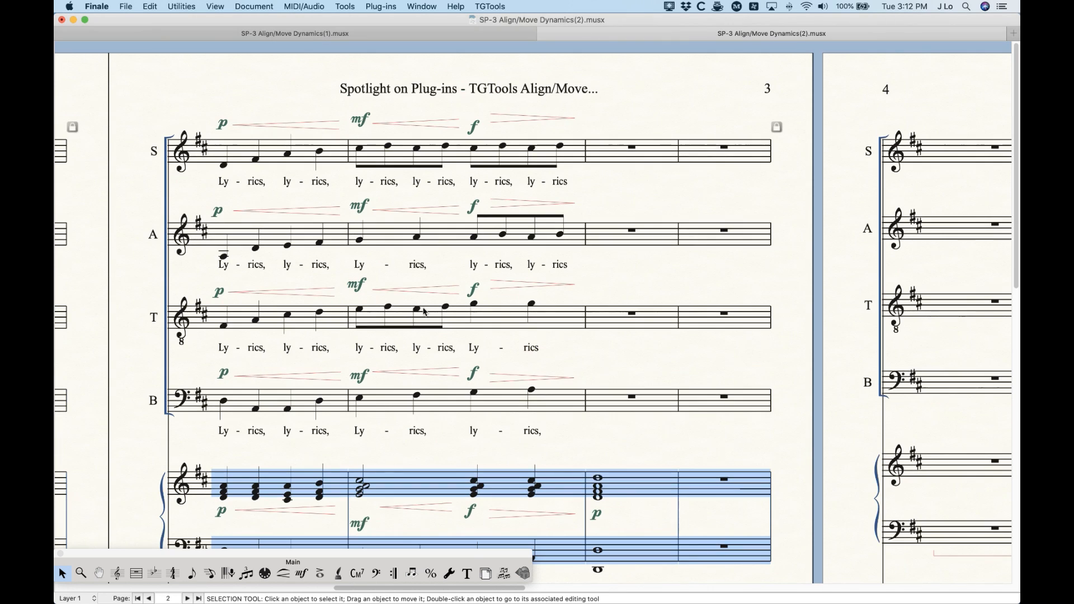
{"action": "scroll", "coordinate": [458, 302], "scroll_direction": "left", "scroll_amount": 3}
{"action": "left_click_drag", "start_coordinate": [339, 124], "coordinate": [326, 123]}
{"action": "left_click_drag", "start_coordinate": [476, 119], "coordinate": [480, 119]}
{"action": "left_click_drag", "start_coordinate": [329, 124], "coordinate": [332, 125]}
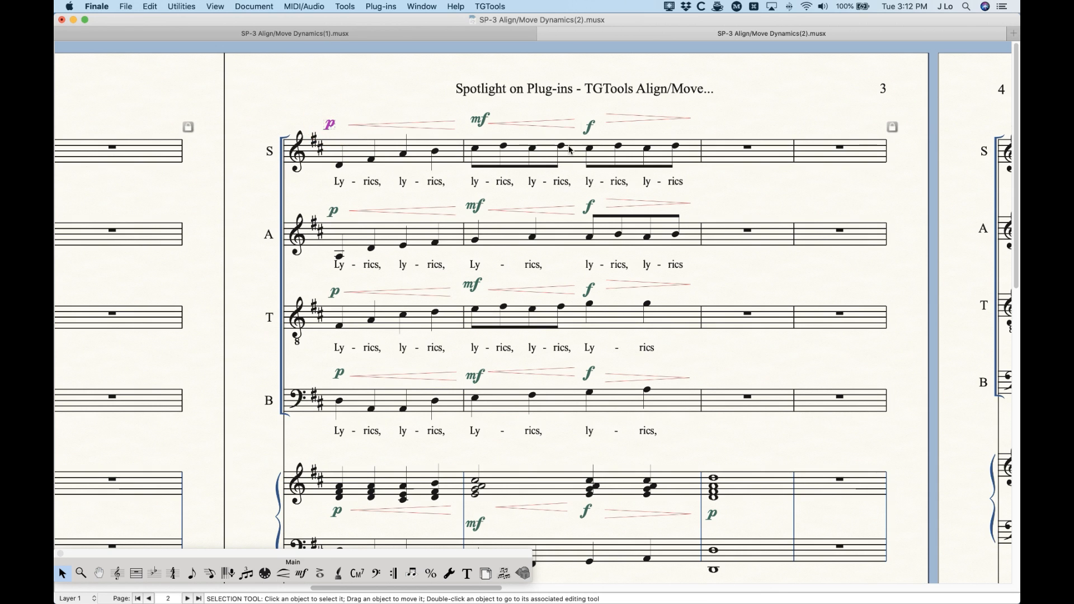
Step: Open TGTools Align/Move for soprano measures 9–11 and restore its default settings
{"action": "left_click", "coordinate": [426, 158]}
{"action": "left_click", "coordinate": [767, 156], "text": "shift"}
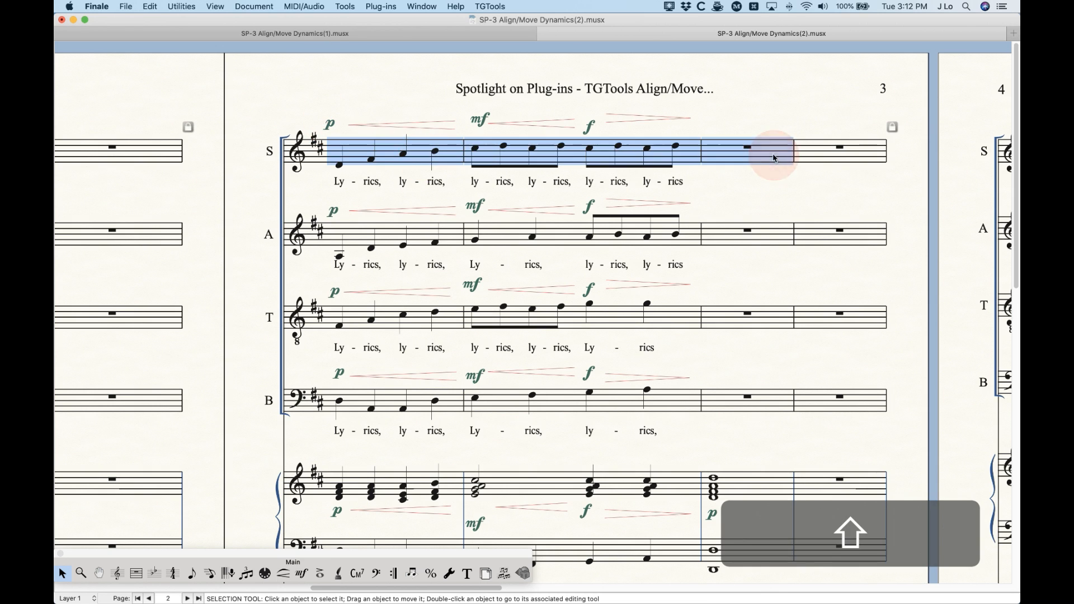
{"action": "left_click", "coordinate": [490, 7]}
{"action": "mouse_move", "coordinate": [506, 40]}
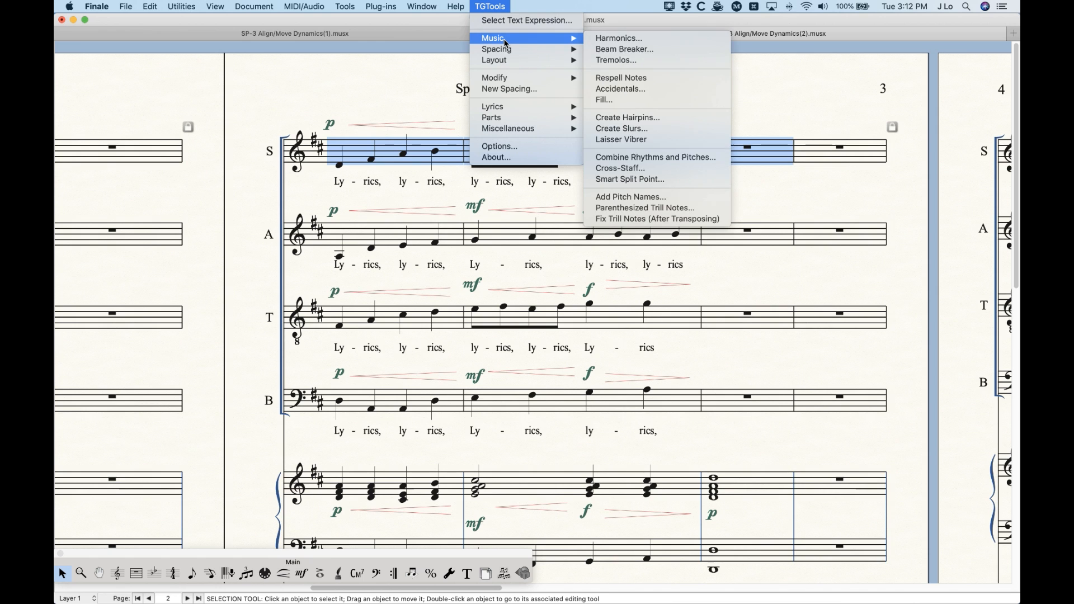
{"action": "mouse_move", "coordinate": [526, 78]}
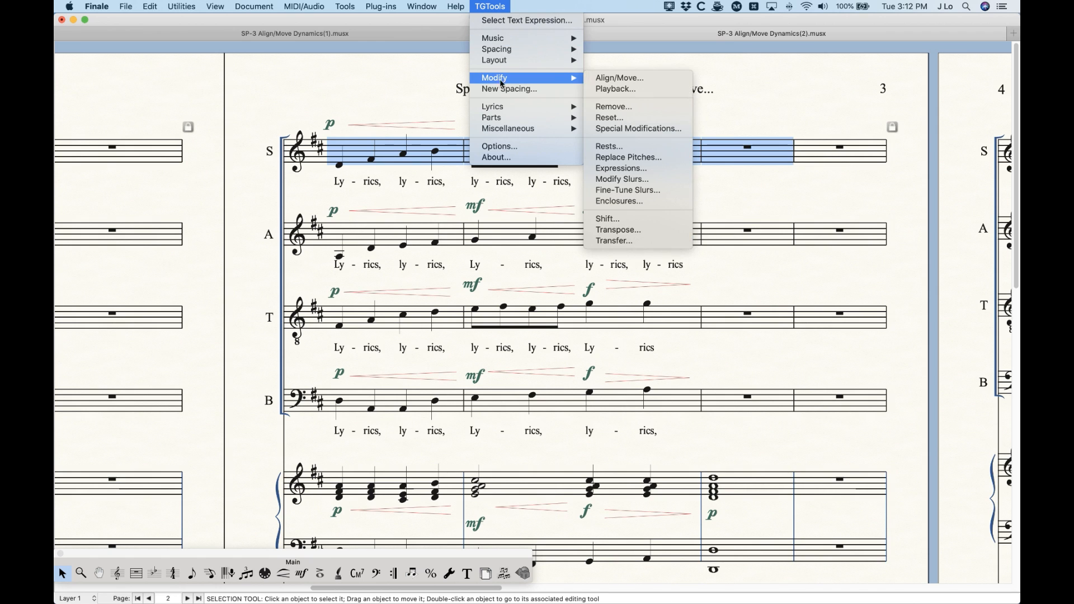
{"action": "left_click", "coordinate": [632, 81]}
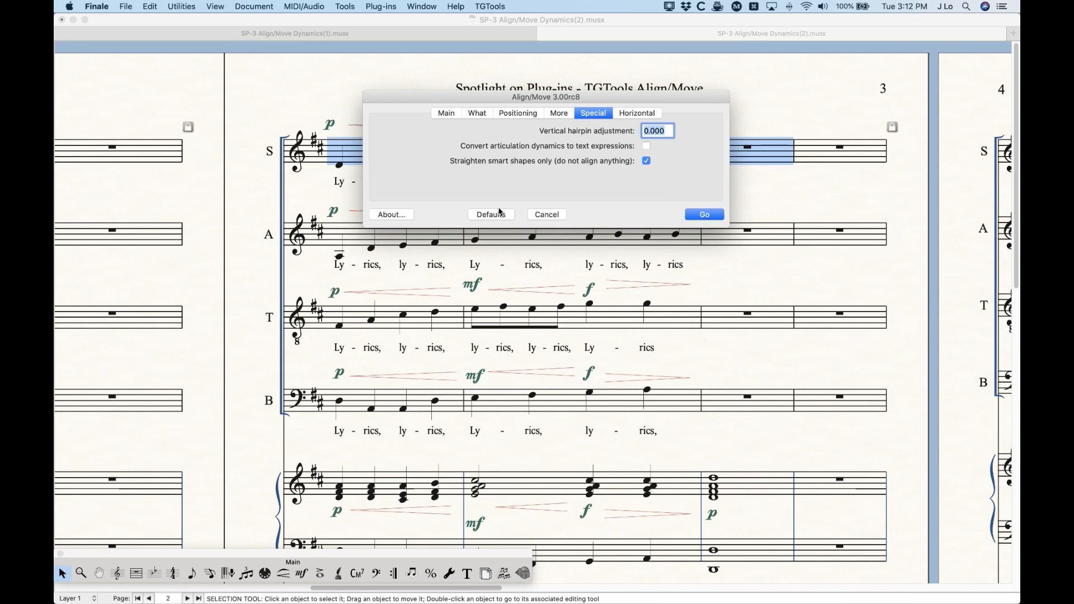
{"action": "left_click", "coordinate": [500, 213]}
{"action": "left_click", "coordinate": [446, 114]}
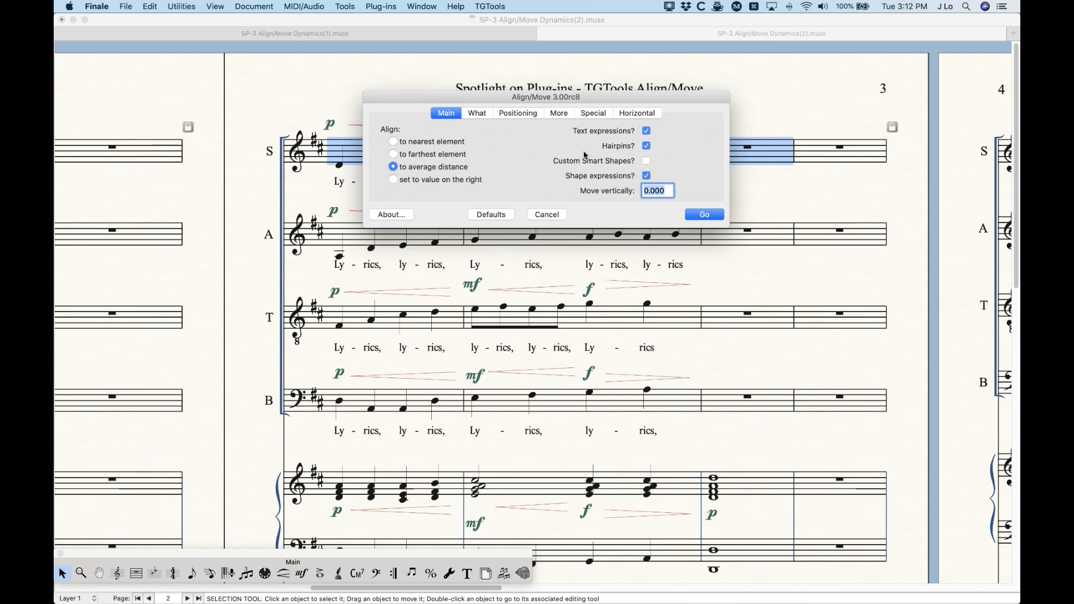
Step: Turn on aligning short note-attached dynamic markings with their note and set the horizontal offset to 0.049 inches
{"action": "left_click", "coordinate": [638, 114]}
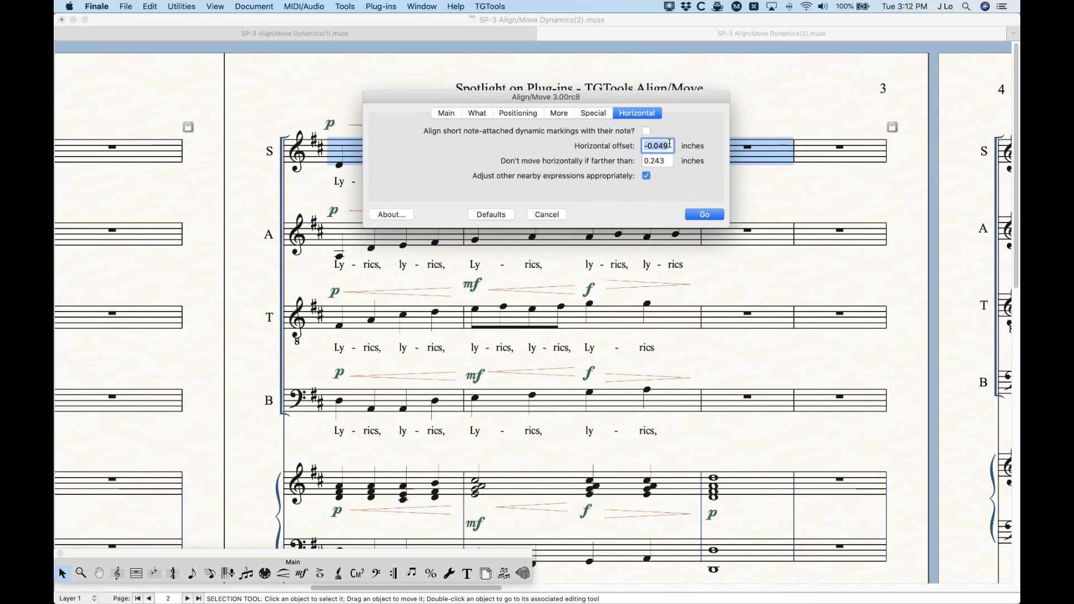
{"action": "left_click", "coordinate": [647, 131]}
{"action": "left_click", "coordinate": [668, 146]}
{"action": "left_click", "coordinate": [649, 146]}
{"action": "key", "text": "BackSpace"}
{"action": "left_click_drag", "start_coordinate": [579, 99], "coordinate": [583, 280]}
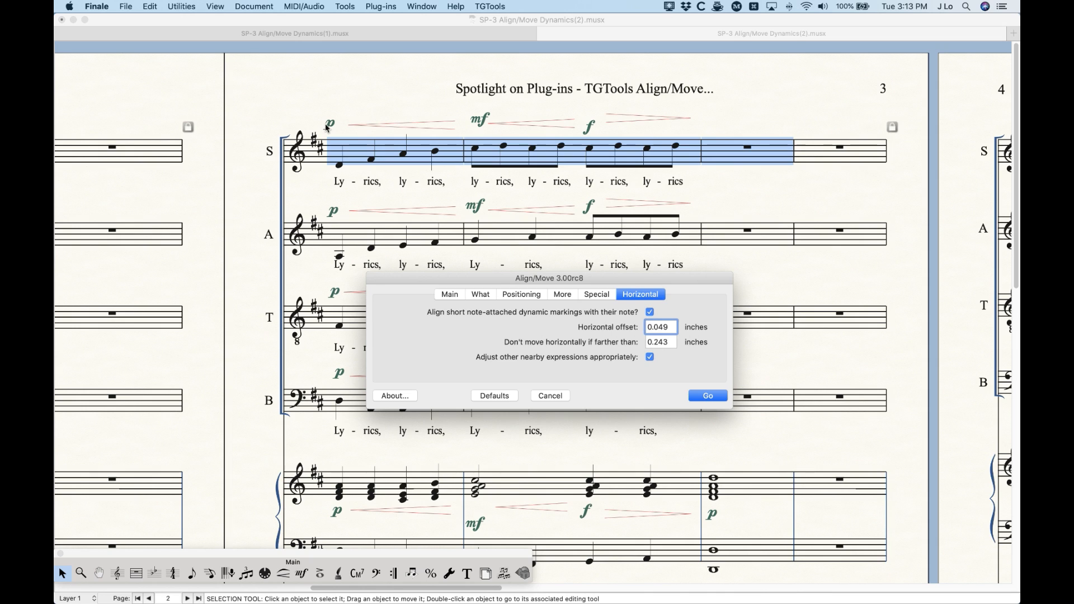
Step: Include what's above the staff in the alignment and apply Align/Move to the selected soprano measures
{"action": "left_click", "coordinate": [486, 298]}
{"action": "left_click", "coordinate": [656, 312]}
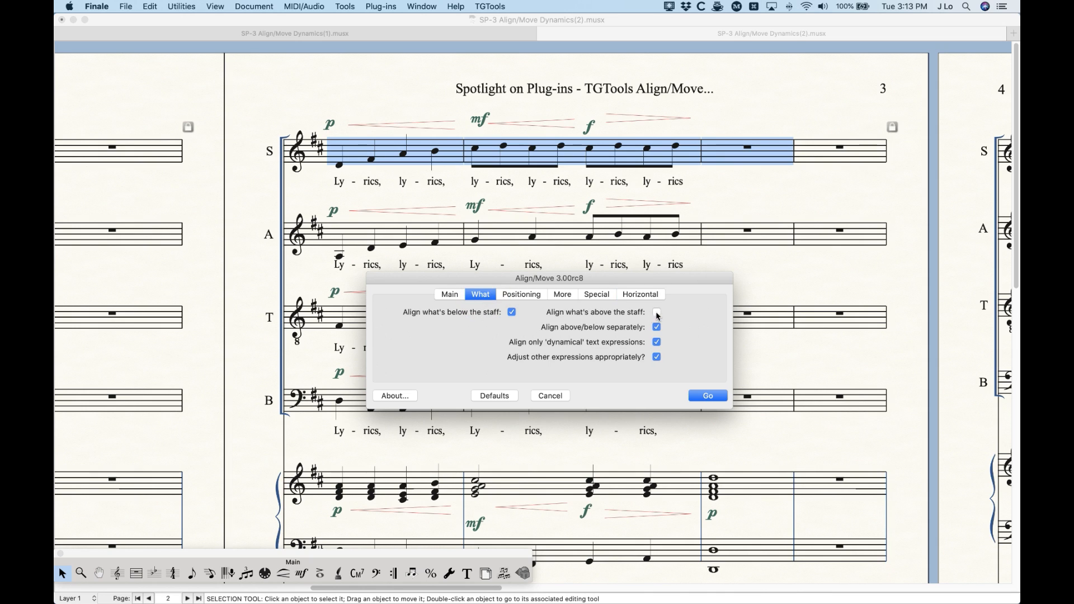
{"action": "left_click", "coordinate": [640, 295]}
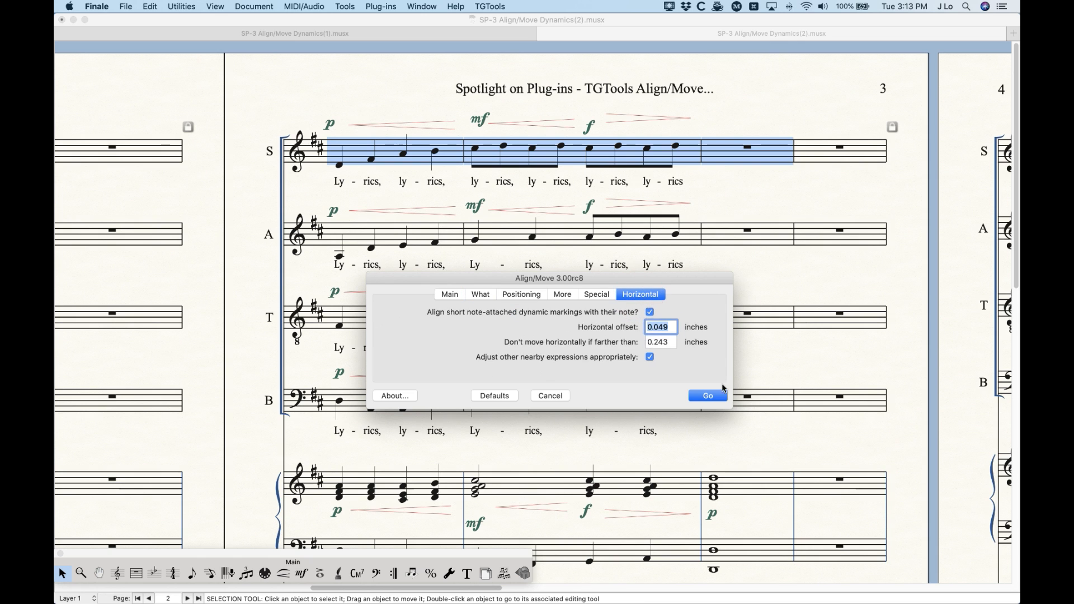
{"action": "left_click", "coordinate": [713, 398]}
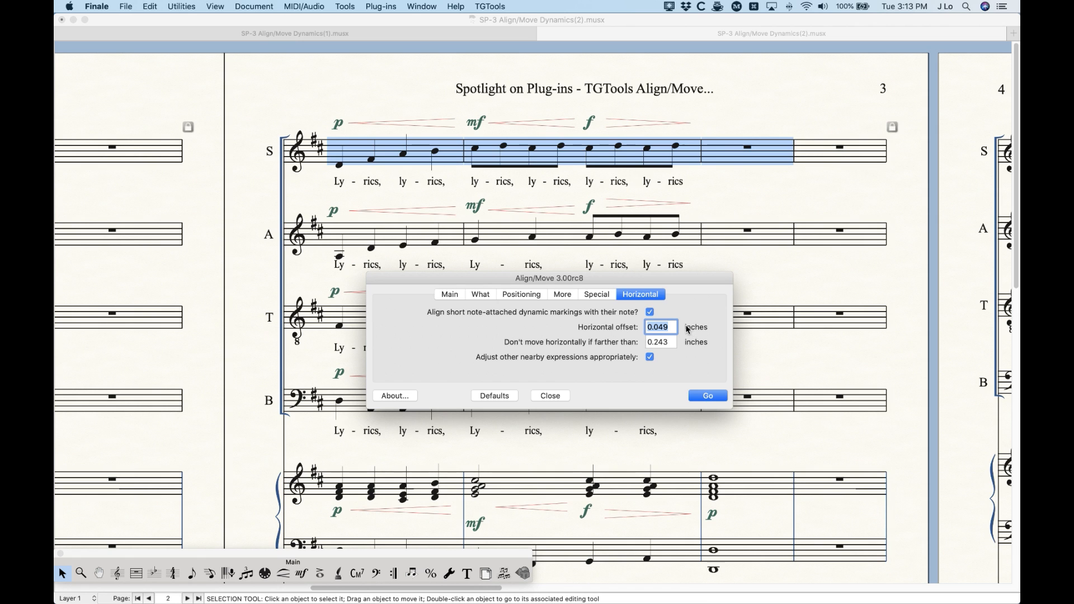
Step: Review all the Align/Move option pages, ending on the main alignment settings, and close the dialog
{"action": "left_click_drag", "start_coordinate": [581, 284], "coordinate": [555, 283]}
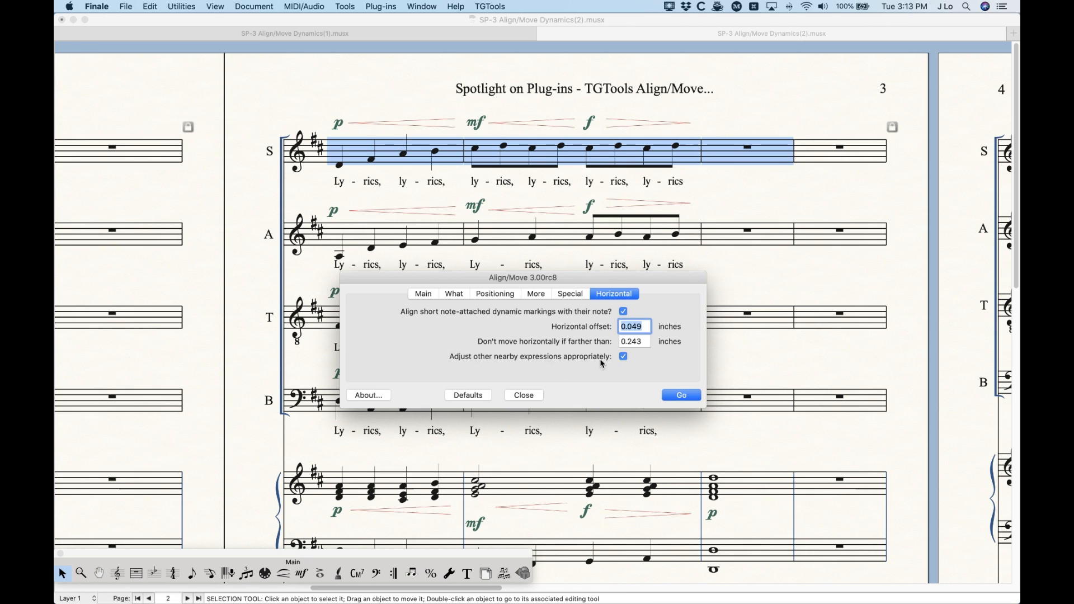
{"action": "left_click", "coordinate": [571, 294]}
{"action": "left_click", "coordinate": [536, 294]}
{"action": "left_click", "coordinate": [495, 294]}
{"action": "left_click", "coordinate": [454, 294]}
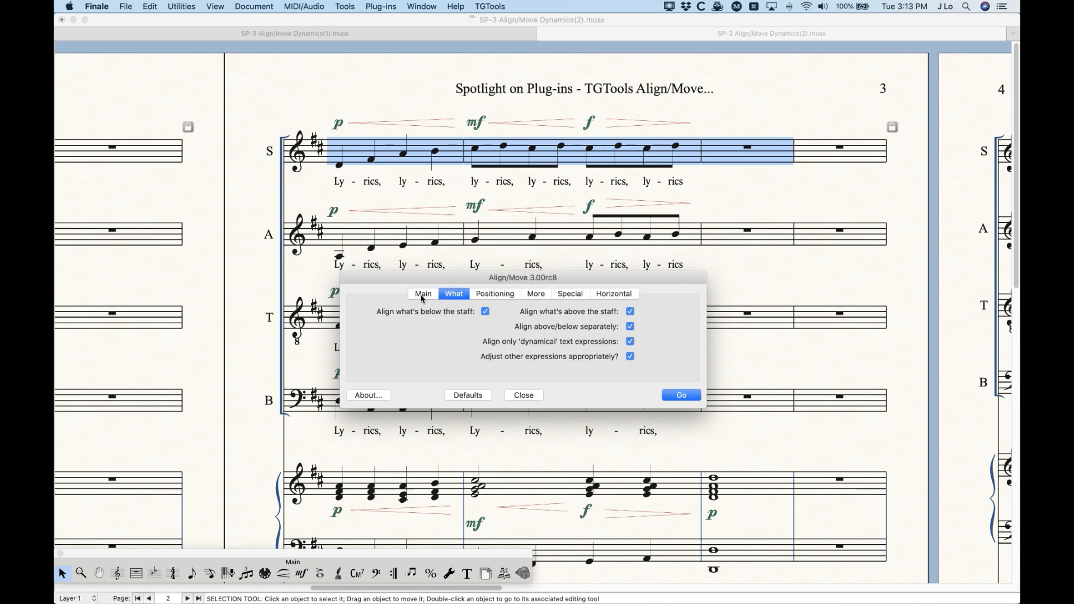
{"action": "left_click", "coordinate": [421, 297]}
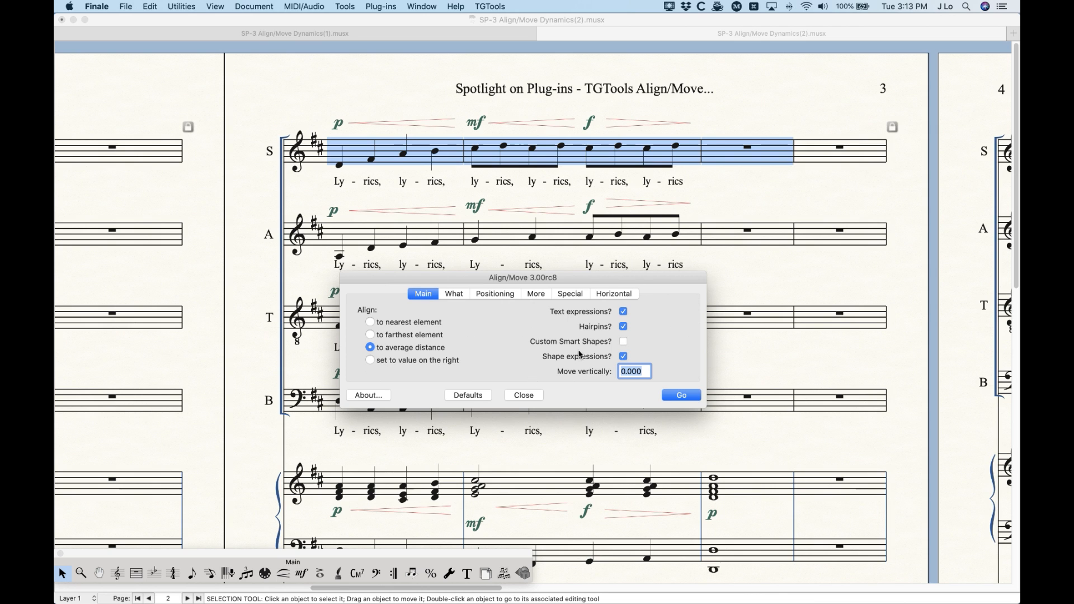
{"action": "left_click", "coordinate": [524, 396]}
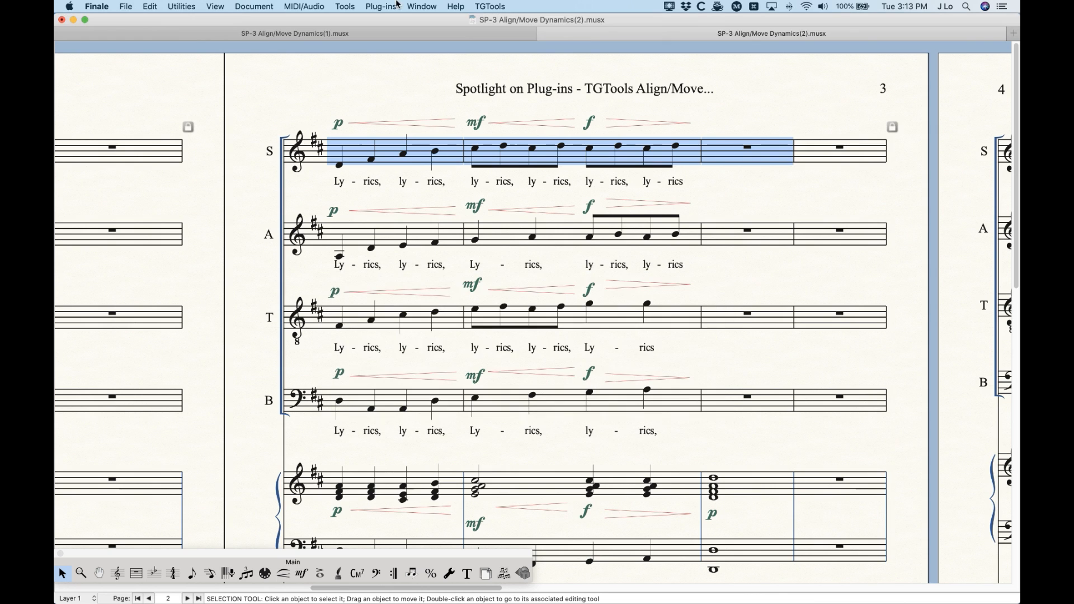
{"action": "left_click", "coordinate": [397, 85]}
{"action": "left_click", "coordinate": [376, 5]}
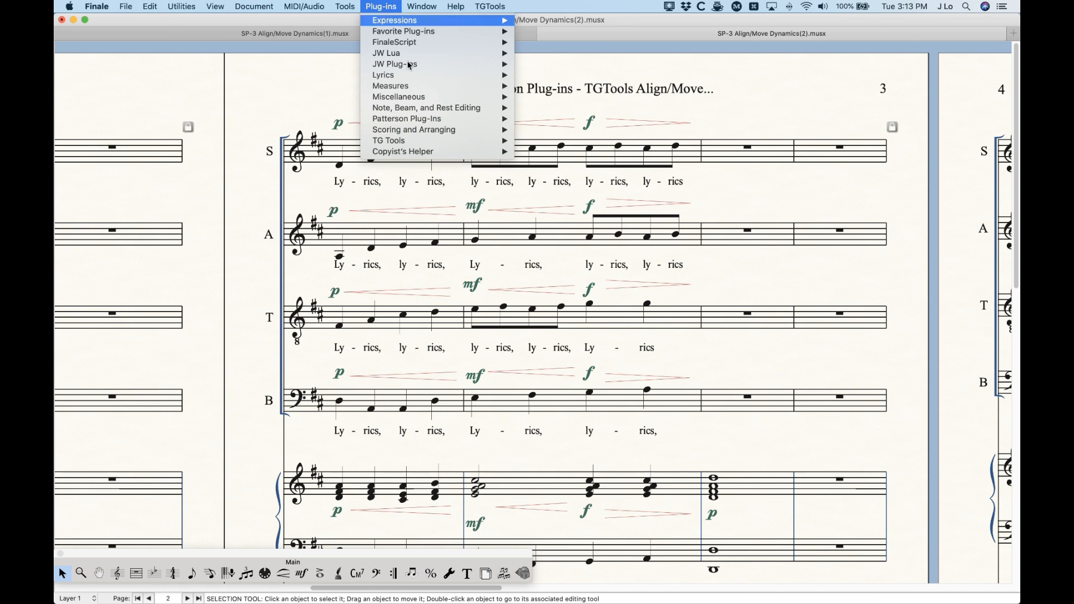
{"action": "mouse_move", "coordinate": [408, 147]}
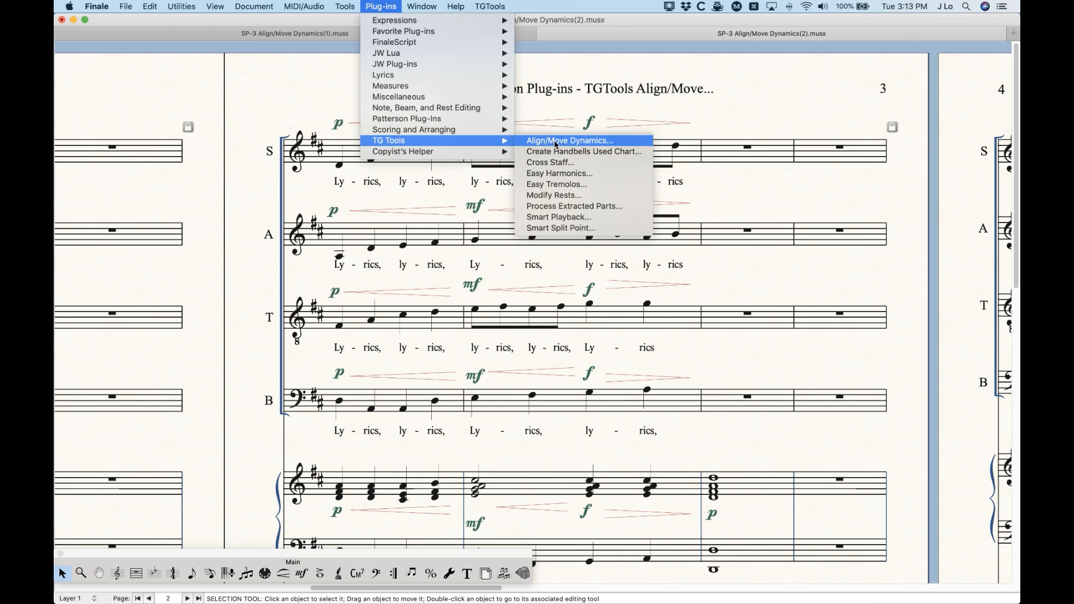
{"action": "left_click", "coordinate": [585, 143]}
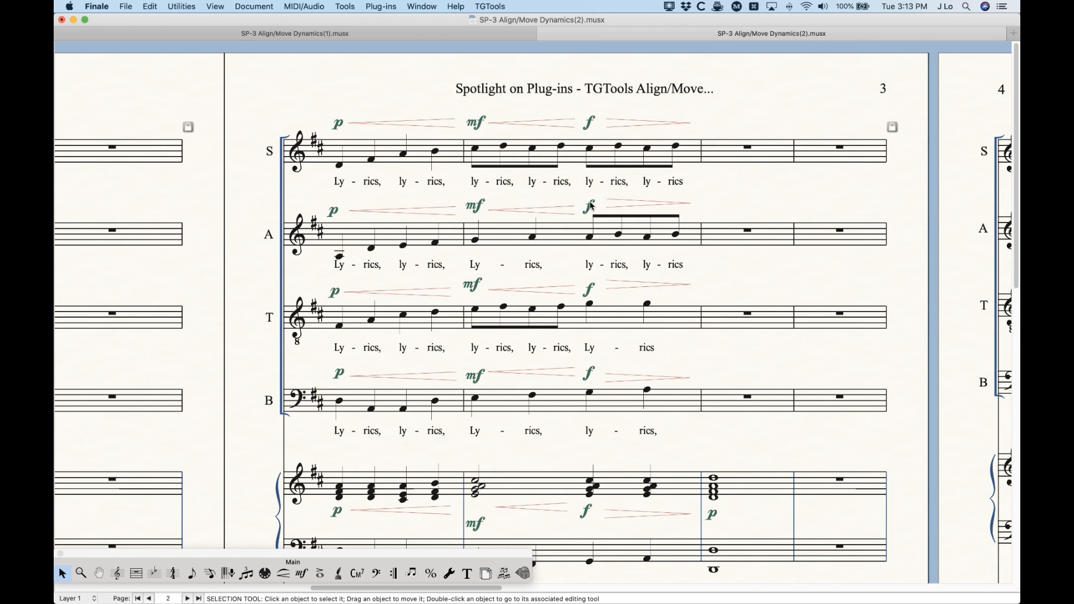
{"action": "left_click", "coordinate": [381, 6]}
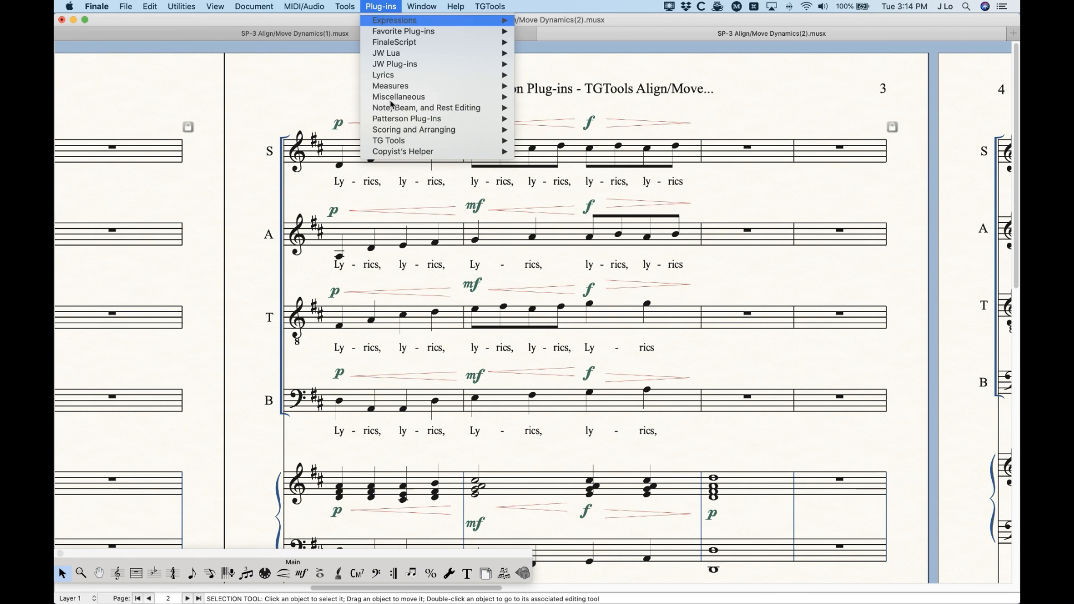
{"action": "left_click", "coordinate": [369, 2]}
{"action": "left_click", "coordinate": [403, 94]}
Step: Compare the opening pages of SP-3 Align/Move Dynamics(2).musx and SP-3 Align/Move Dynamics(1).musx in a zoomed-out view
{"action": "key", "text": "super+minus"}
{"action": "key", "text": "super+minus"}
{"action": "key", "text": "super+minus"}
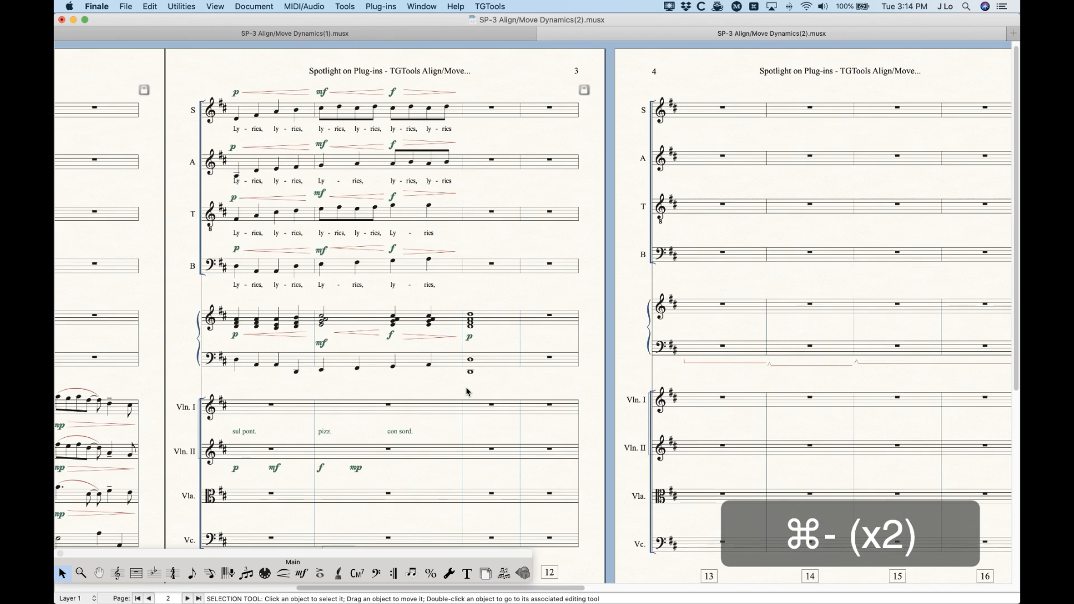
{"action": "scroll", "coordinate": [467, 391], "scroll_direction": "left", "scroll_amount": 8}
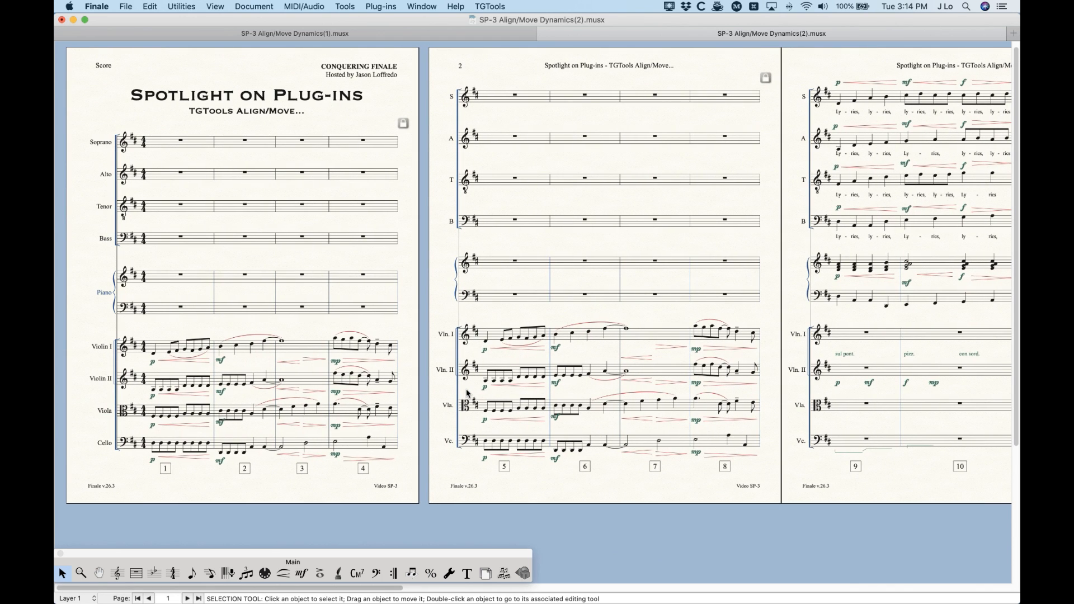
{"action": "left_click", "coordinate": [351, 34]}
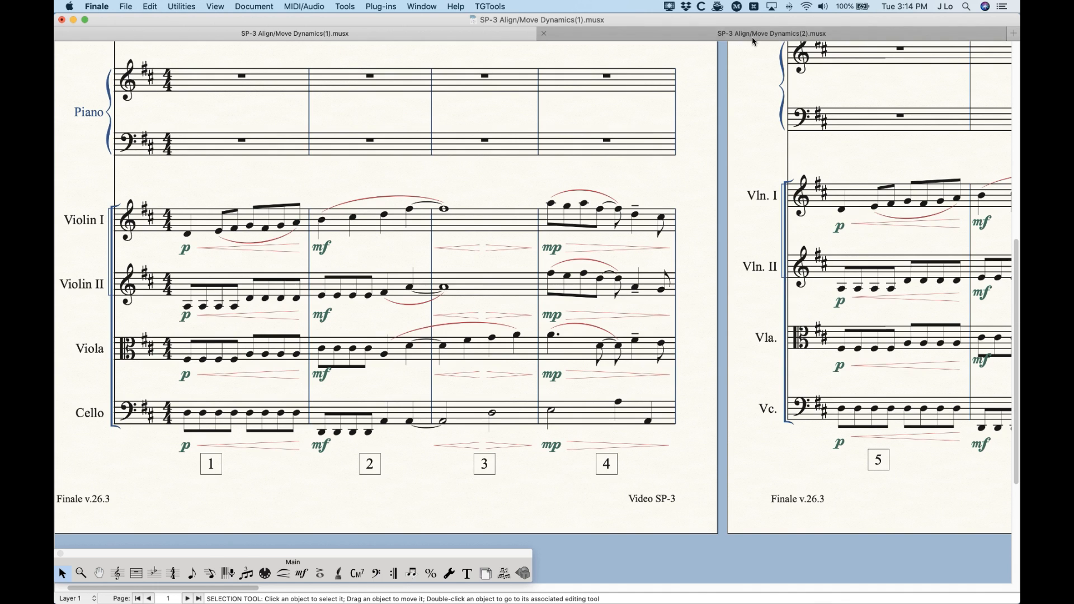
{"action": "left_click", "coordinate": [729, 31]}
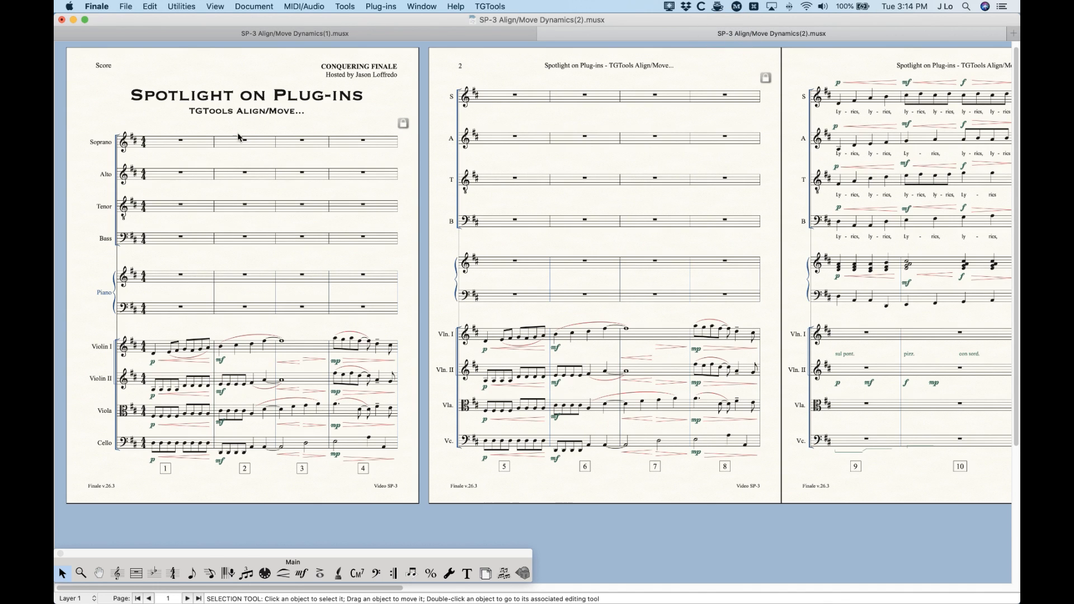
{"action": "left_click", "coordinate": [304, 35]}
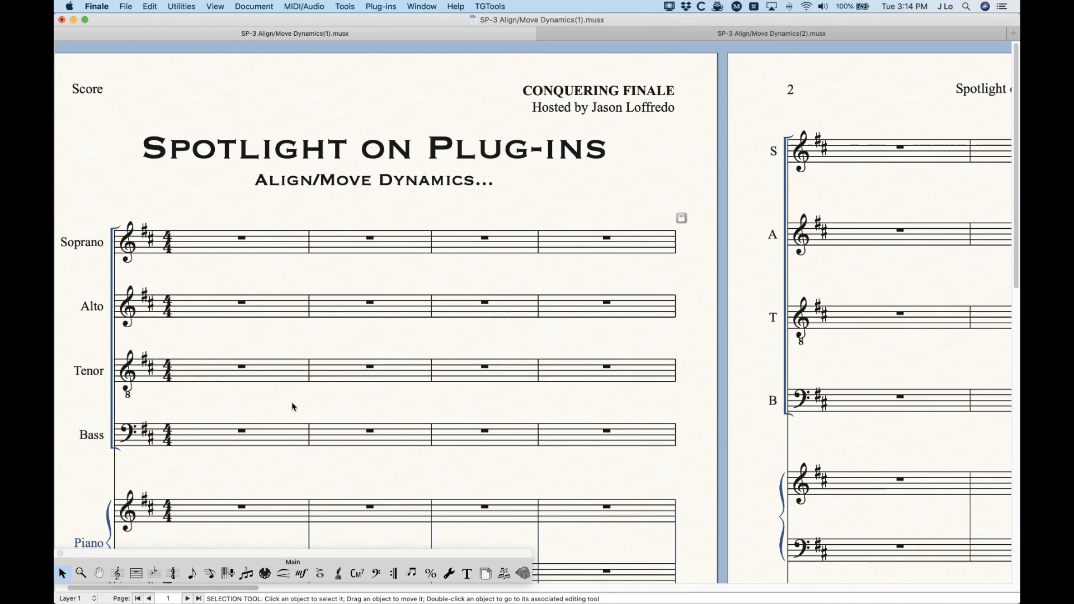
{"action": "key", "text": "super+minus"}
{"action": "key", "text": "super+minus"}
{"action": "key", "text": "super+minus"}
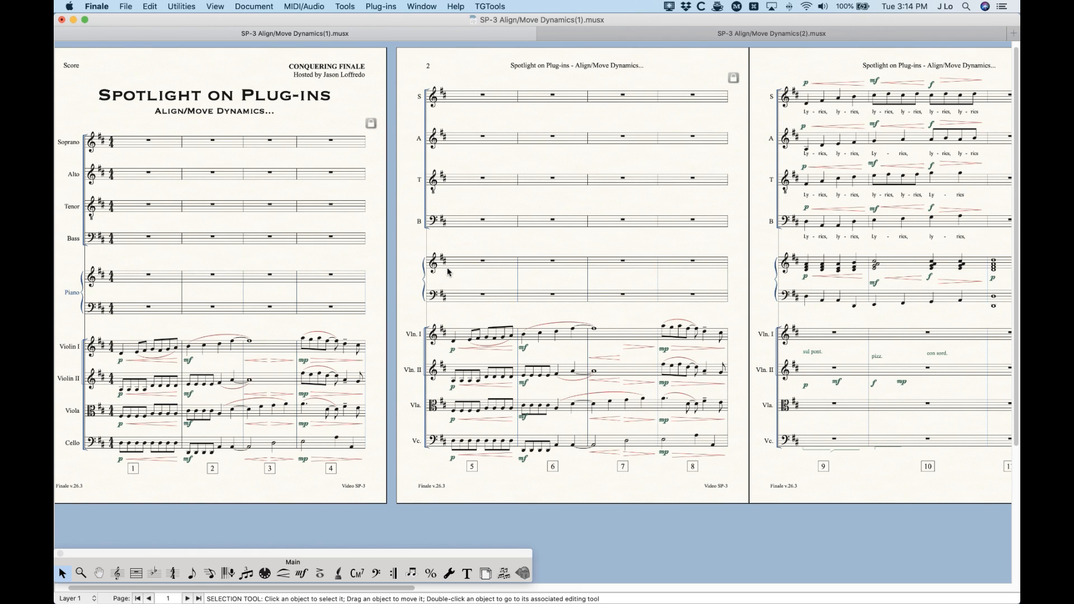
{"action": "scroll", "coordinate": [545, 364], "scroll_direction": "left", "scroll_amount": 3}
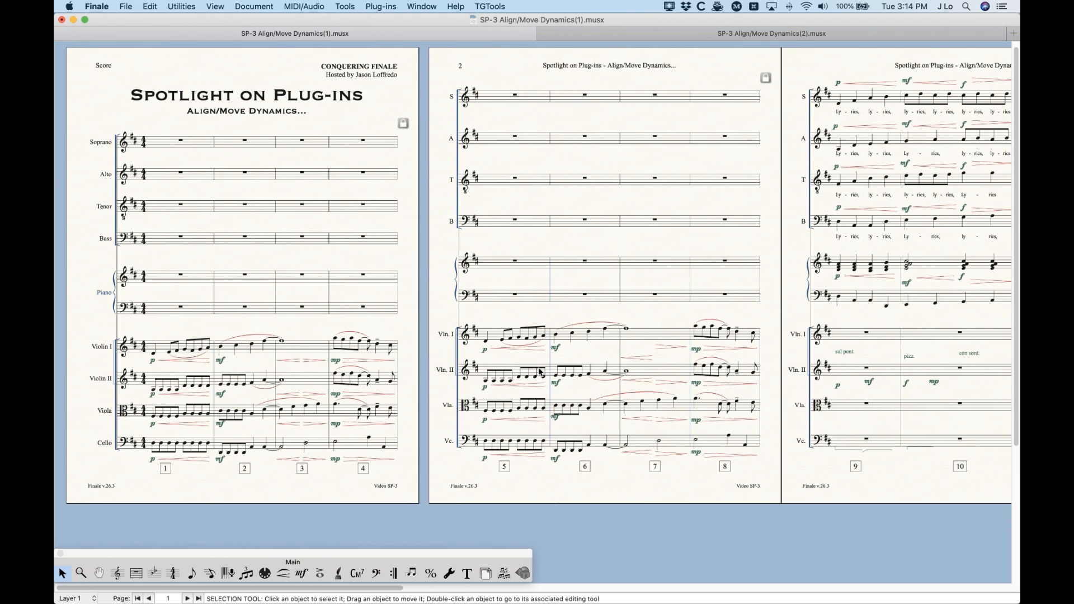